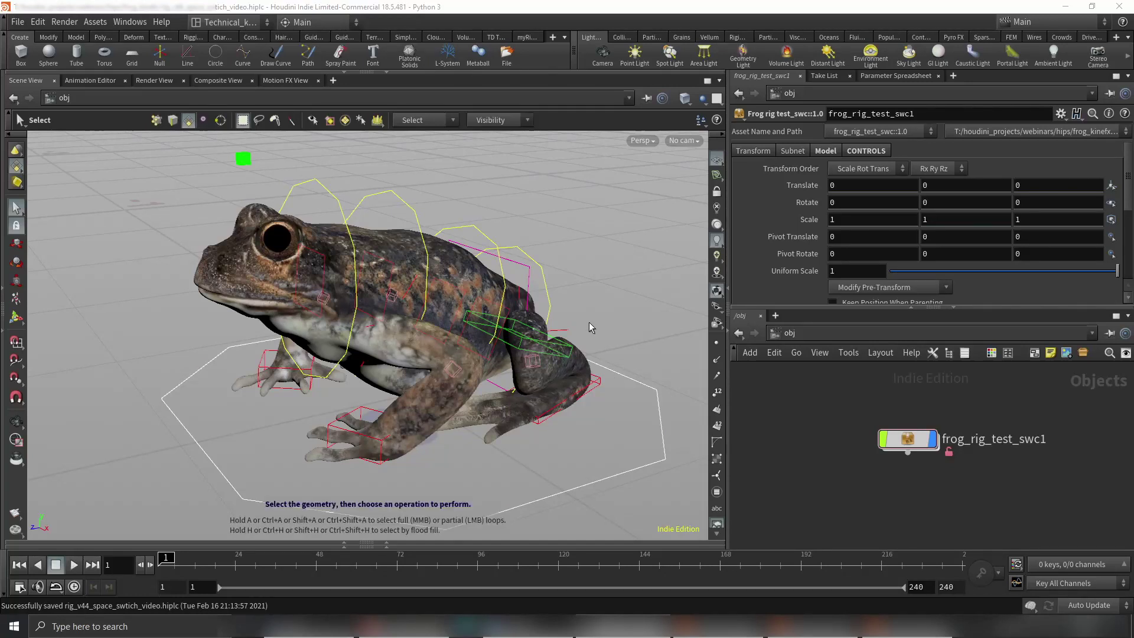
# Orbit, pan and zoom the viewport around the frog rig to inspect its current pose
pyautogui.press('space')
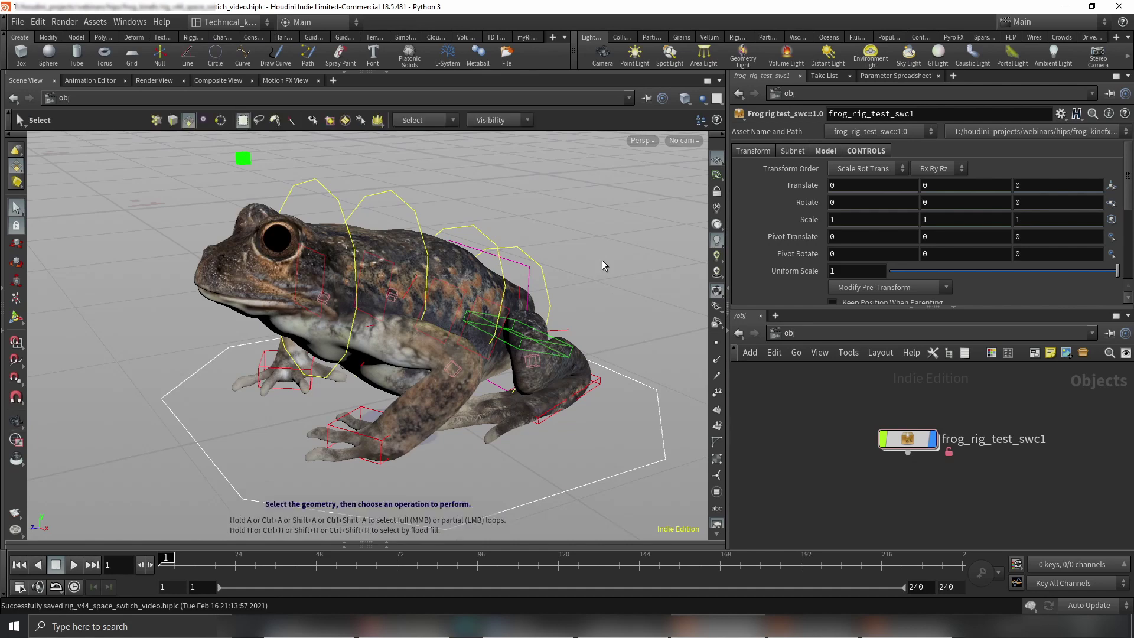
pyautogui.press('space')
pyautogui.moveTo(600, 263); pyautogui.dragTo(569, 314)
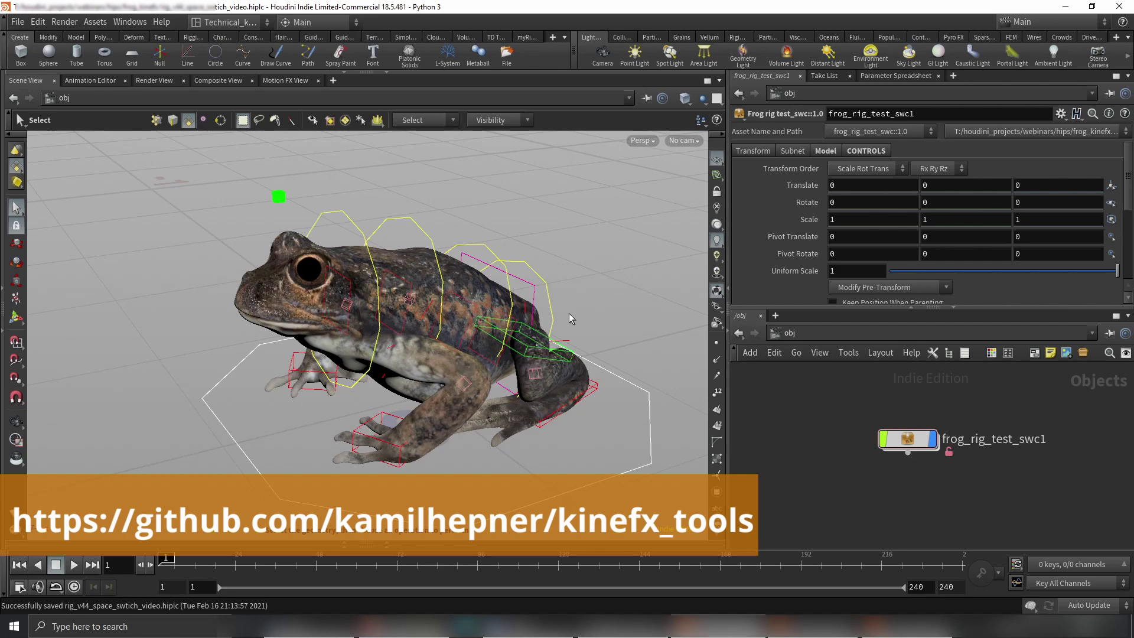
pyautogui.press('Escape')
pyautogui.moveTo(557, 313); pyautogui.dragTo(544, 357, button='middle')
pyautogui.press('s')
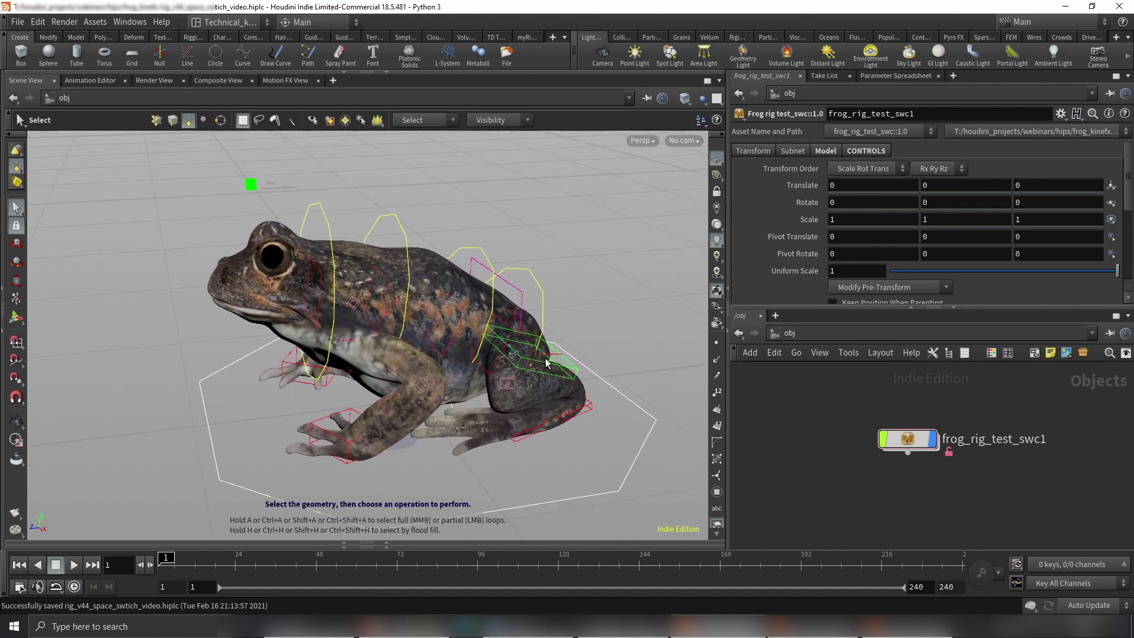
pyautogui.moveTo(546, 362); pyautogui.dragTo(530, 363)
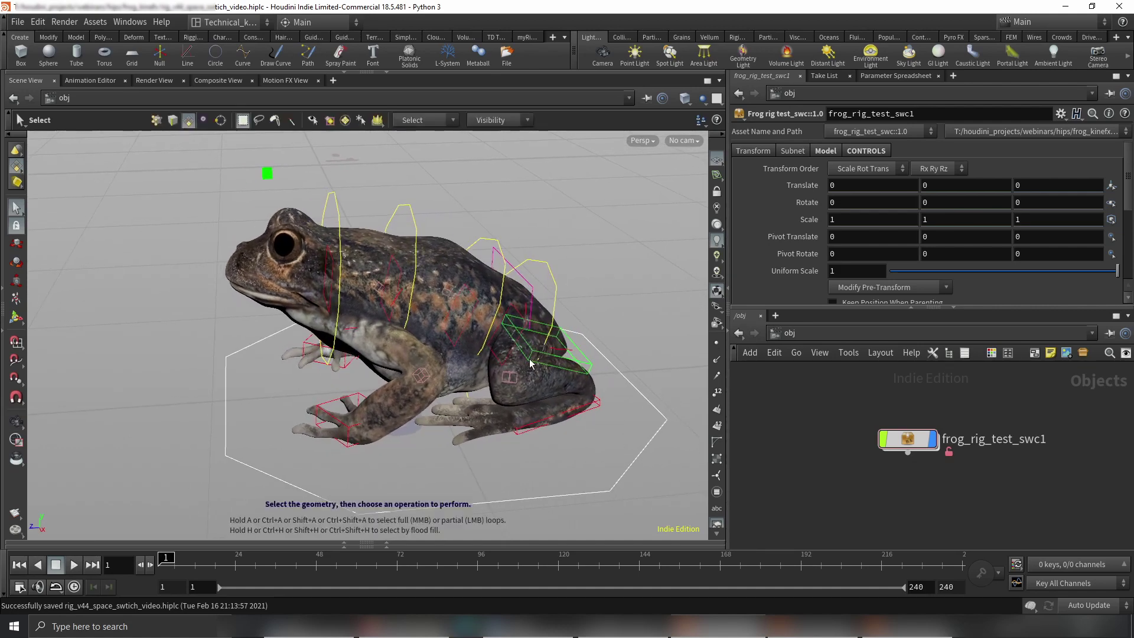
pyautogui.press('Escape')
pyautogui.moveTo(506, 366); pyautogui.dragTo(544, 408, button='right')
pyautogui.moveTo(543, 407); pyautogui.dragTo(555, 412)
pyautogui.press('s')
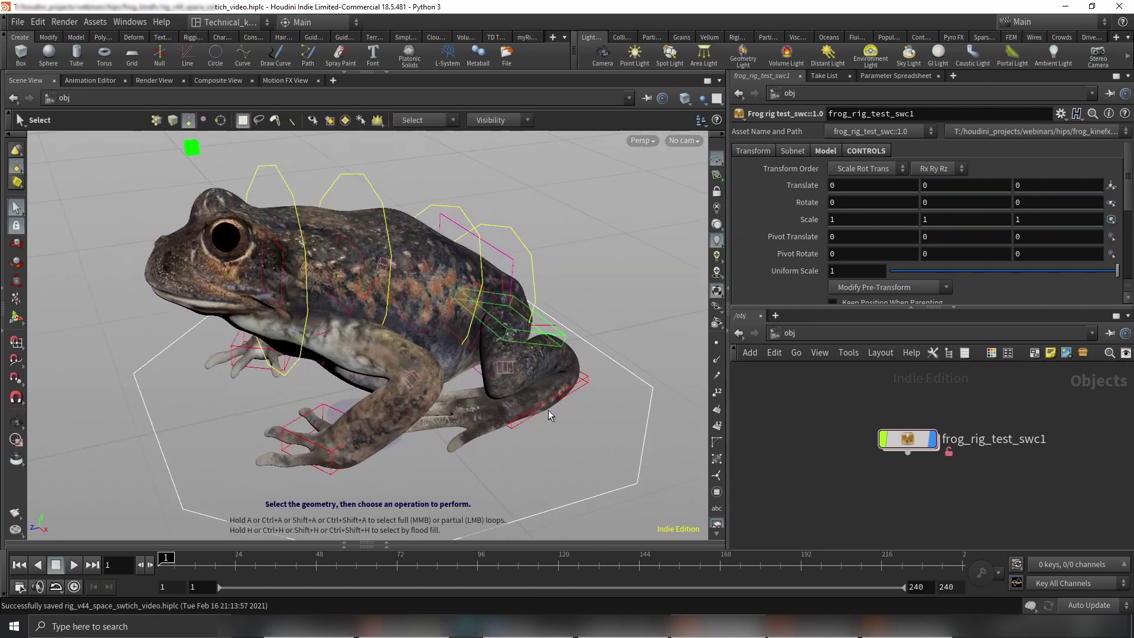
pyautogui.moveTo(879, 444)
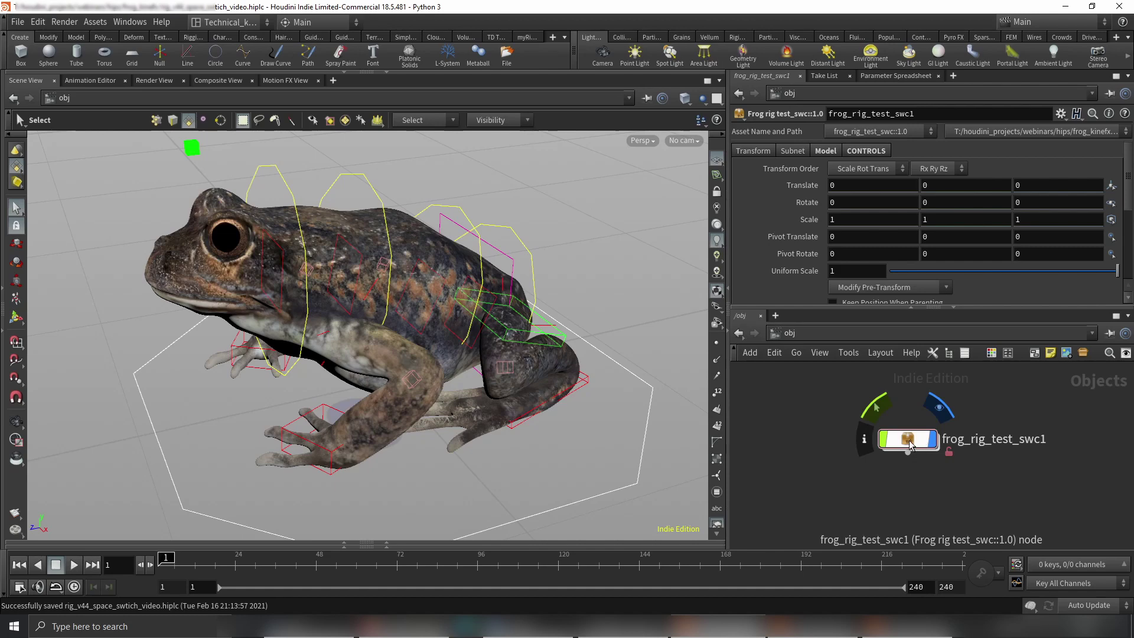
pyautogui.press('Escape')
pyautogui.moveTo(586, 444); pyautogui.dragTo(506, 458)
pyautogui.press('s')
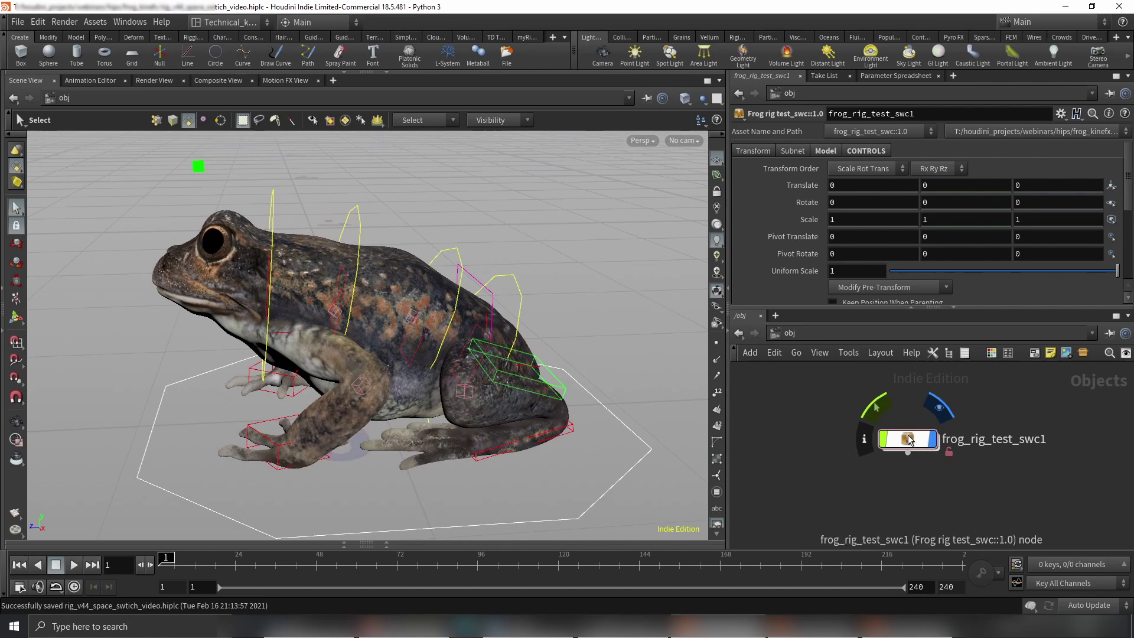
pyautogui.moveTo(475, 389); pyautogui.dragTo(472, 416)
# Scrub the animation through frames 24 and 49 to frame 78, viewing the frog from rear and side
pyautogui.moveTo(166, 558)
pyautogui.mouseDown()
pyautogui.moveTo(227, 559)
pyautogui.moveTo(144, 549)
pyautogui.moveTo(186, 558)
pyautogui.moveTo(169, 558)
pyautogui.mouseUp()
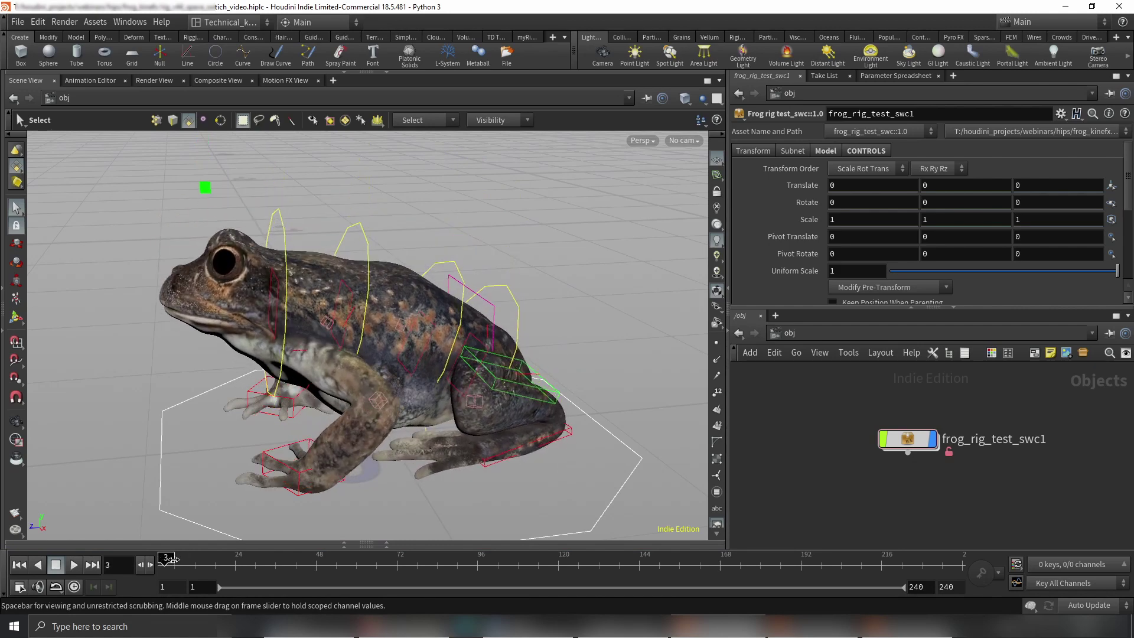
pyautogui.moveTo(172, 558); pyautogui.dragTo(317, 564)
pyautogui.press('Escape')
pyautogui.moveTo(502, 478); pyautogui.dragTo(260, 431)
pyautogui.press('s')
pyautogui.click(322, 558)
pyautogui.moveTo(324, 558); pyautogui.dragTo(417, 559)
pyautogui.press('Escape')
pyautogui.moveTo(407, 413); pyautogui.dragTo(455, 398)
pyautogui.press('s')
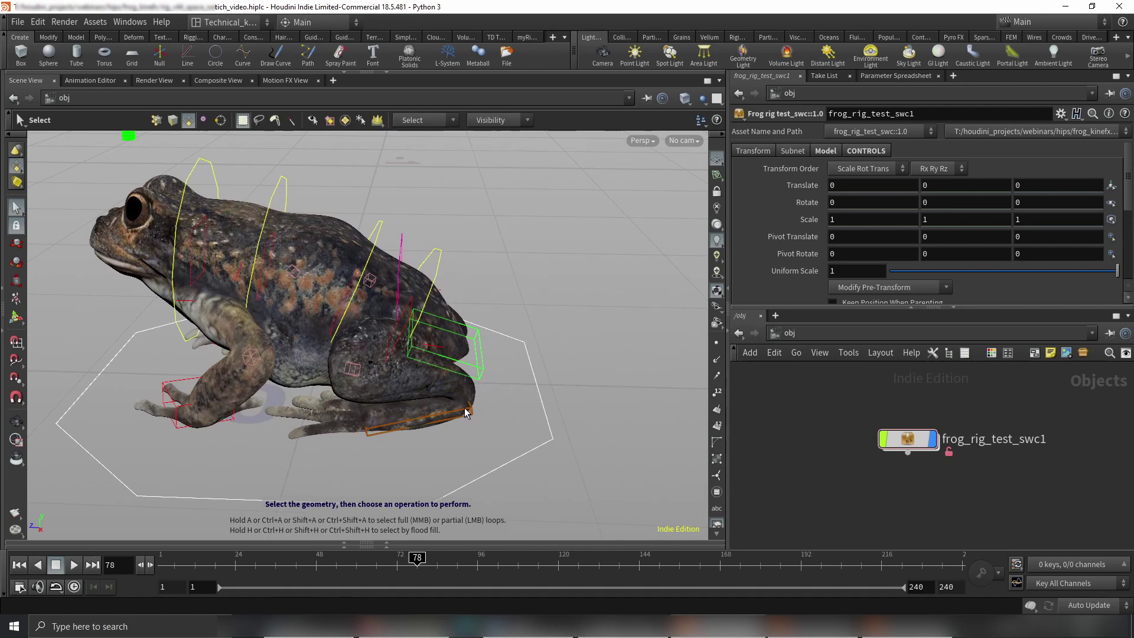
# Dive into the l_ankle_ik_ctrl control, return up to frog_rig_test_swc1, and reselect the foot control
pyautogui.doubleClick(462, 412)
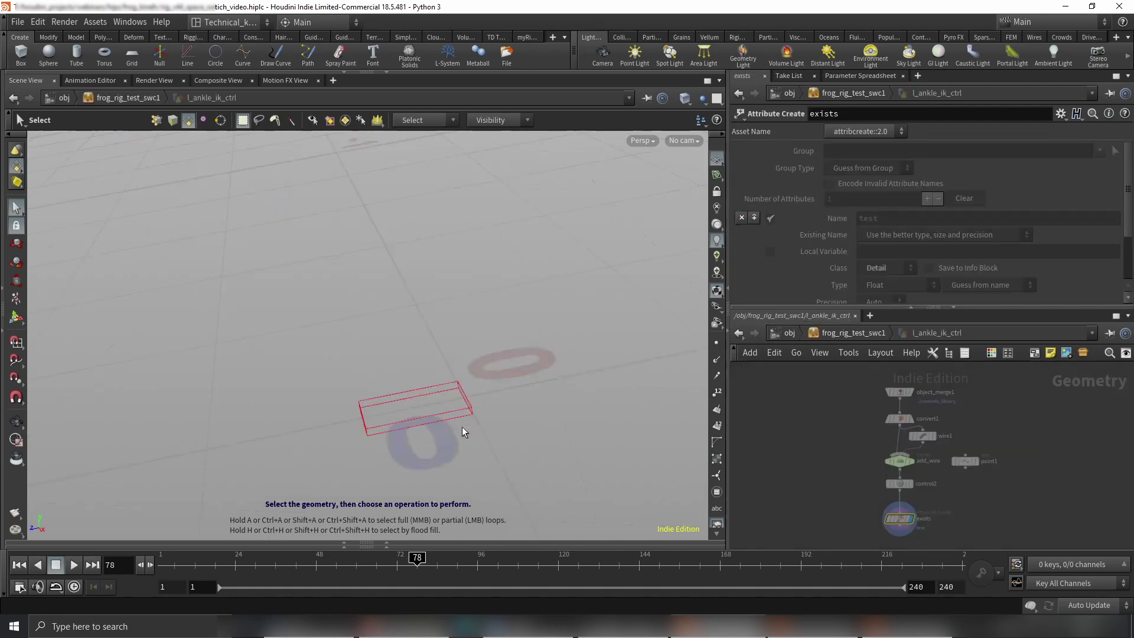
pyautogui.press('u')
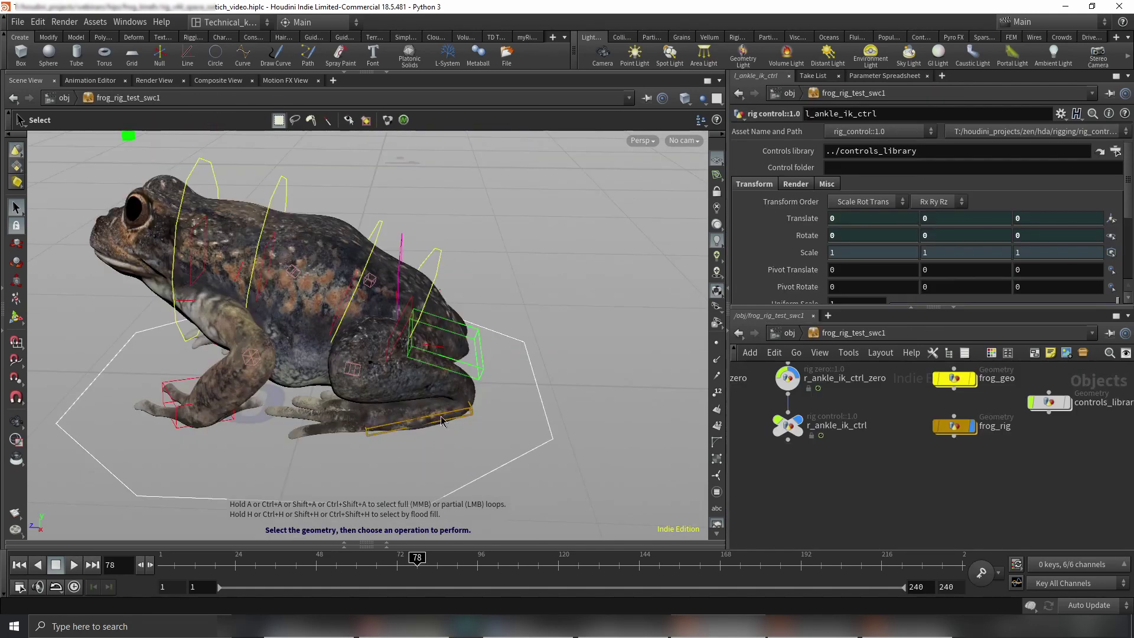
pyautogui.press('Escape')
pyautogui.moveTo(434, 421); pyautogui.dragTo(511, 447)
pyautogui.press('s')
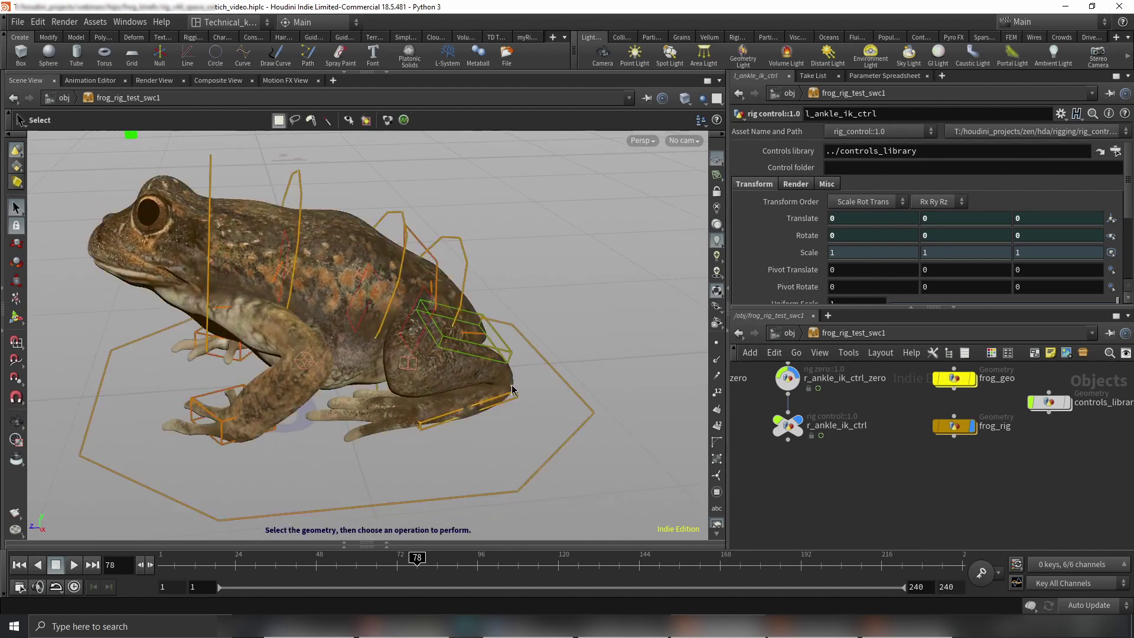
pyautogui.click(542, 355)
pyautogui.moveTo(542, 354)
pyautogui.keyDown('alt'); pyautogui.mouseDown()
pyautogui.moveTo(518, 323)
pyautogui.moveTo(529, 363)
pyautogui.mouseUp(); pyautogui.keyUp('alt')
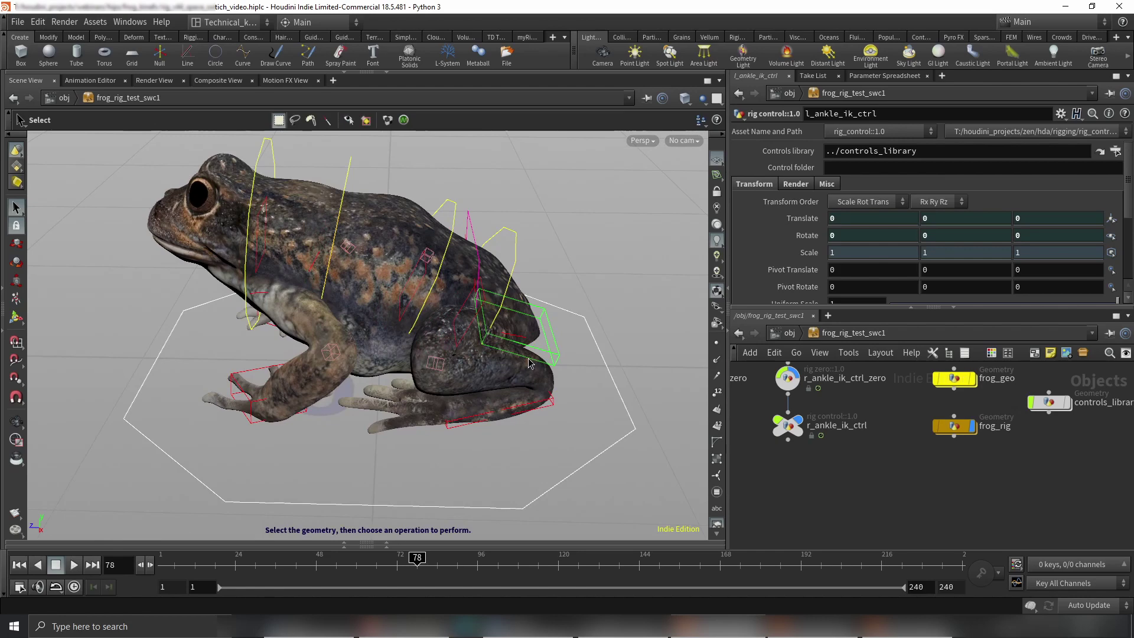
pyautogui.moveTo(529, 363); pyautogui.dragTo(597, 346)
pyautogui.click(543, 426)
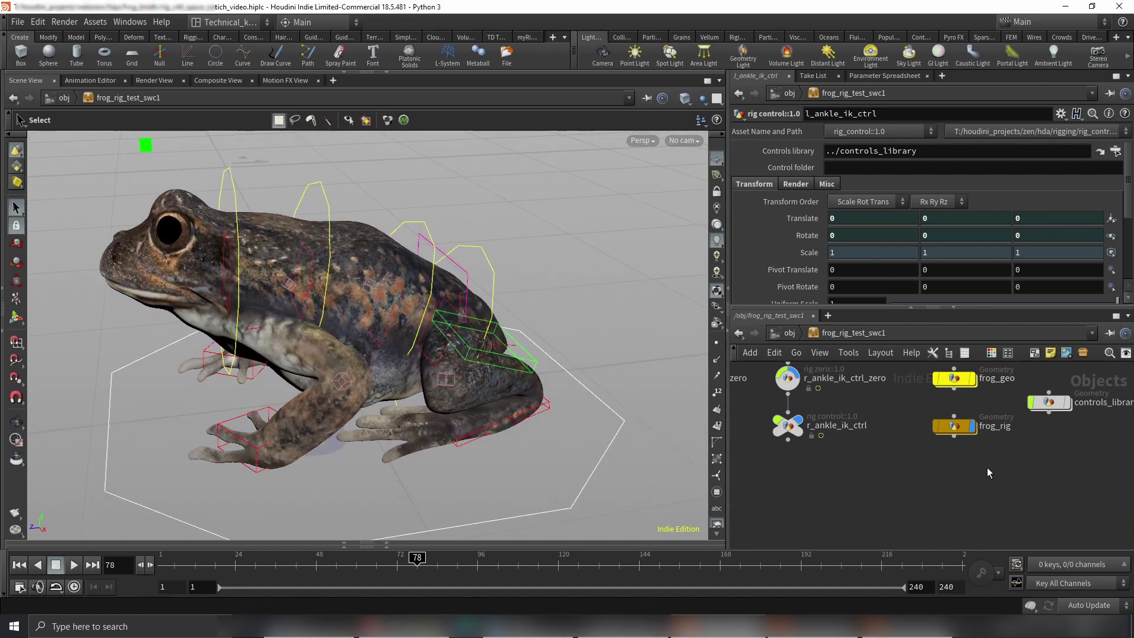
# Dive into the frog_rig network and frame the nodes in the l_leg network box
pyautogui.moveTo(963, 437); pyautogui.dragTo(902, 462, button='middle')
pyautogui.doubleClick(900, 458)
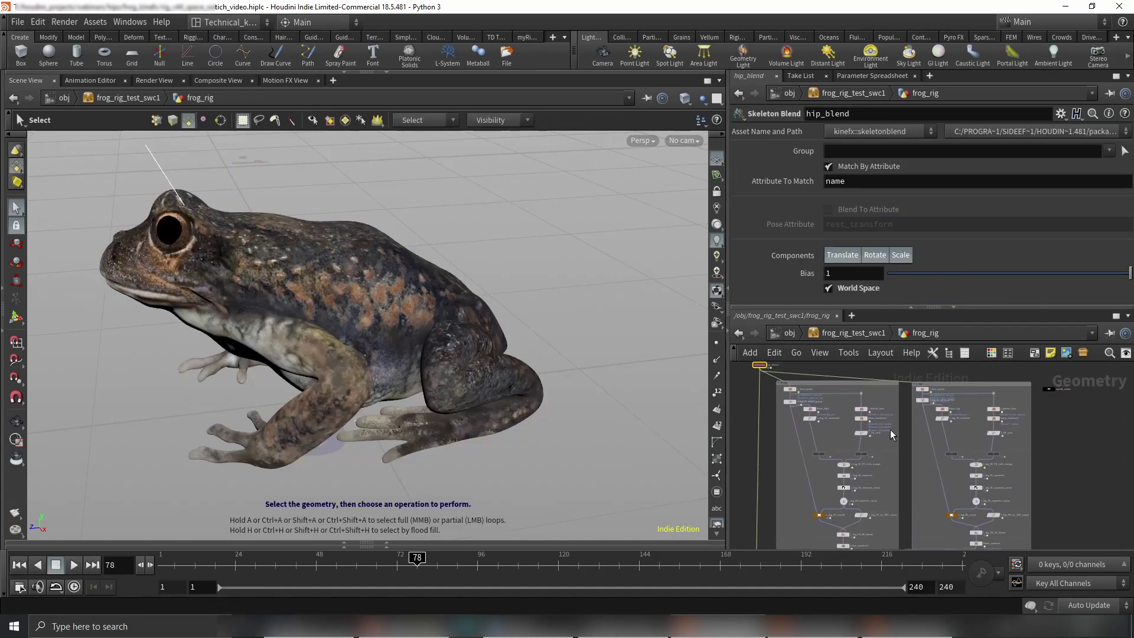
pyautogui.scroll(4, 966, 434)
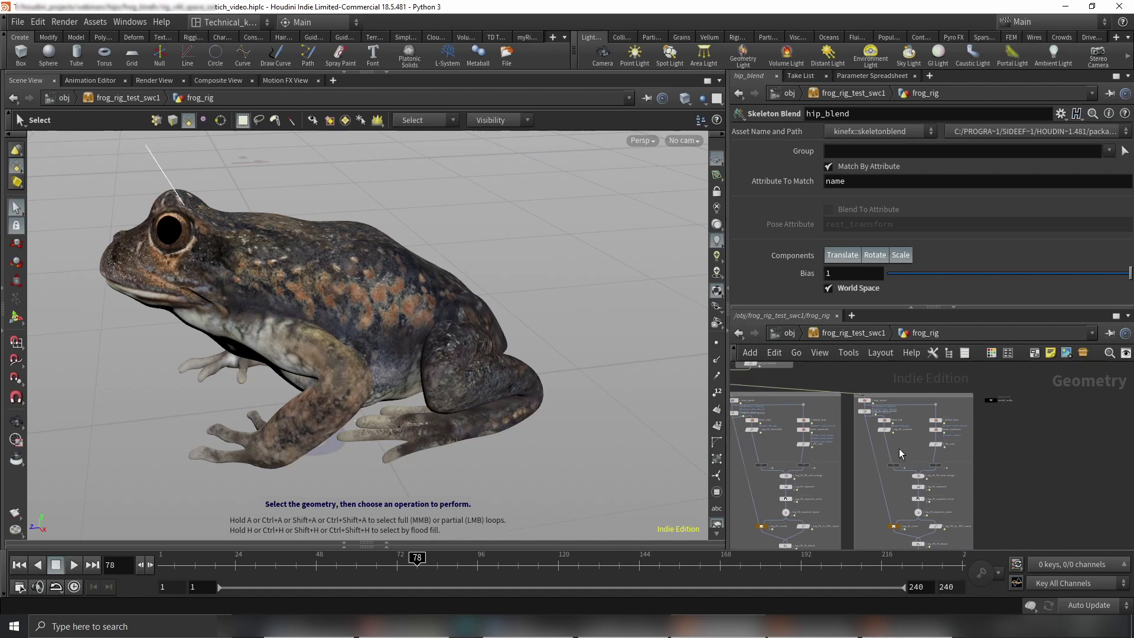
pyautogui.moveTo(899, 448); pyautogui.dragTo(897, 489, button='middle')
pyautogui.scroll(-5, 896, 488)
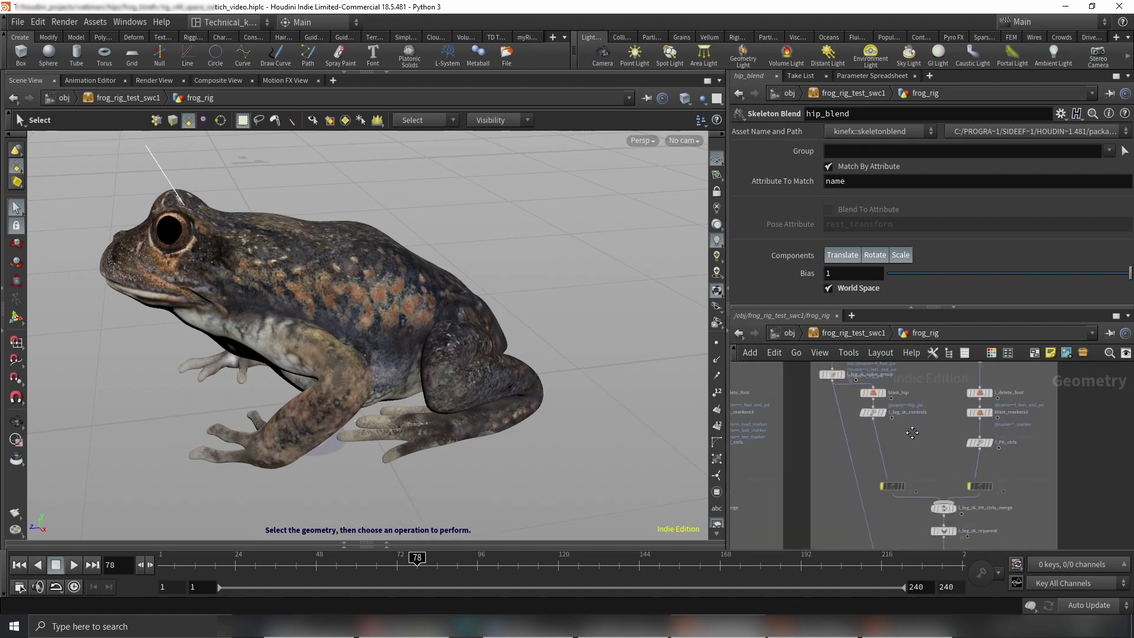
pyautogui.scroll(-2, 1015, 511)
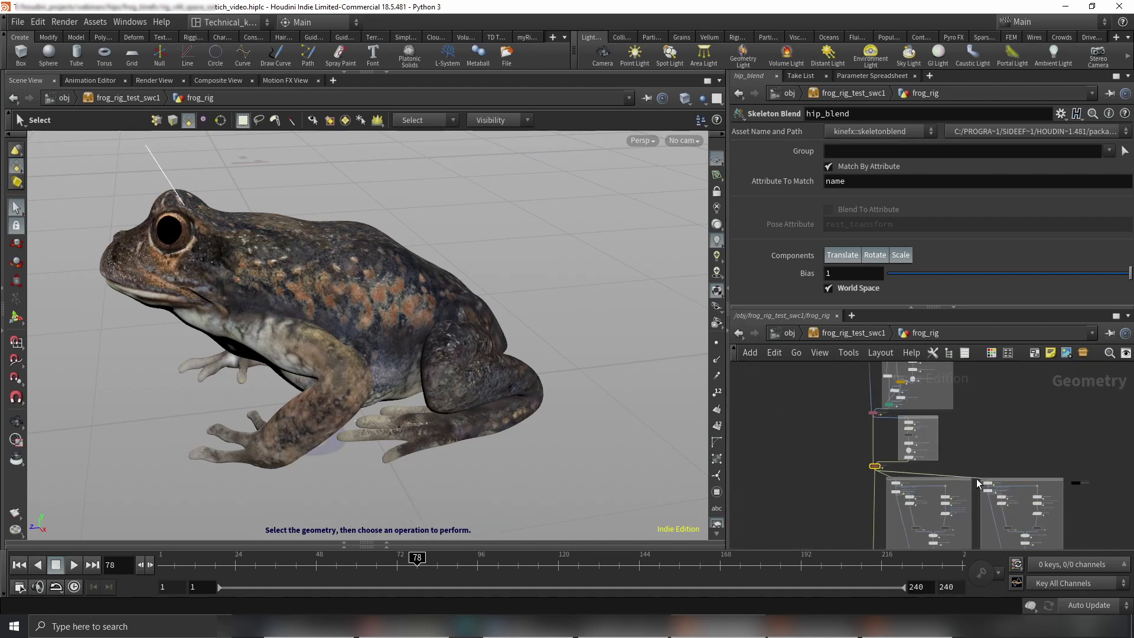
pyautogui.moveTo(975, 476); pyautogui.dragTo(964, 502, button='middle')
pyautogui.scroll(3, 964, 498)
pyautogui.scroll(4, 960, 437)
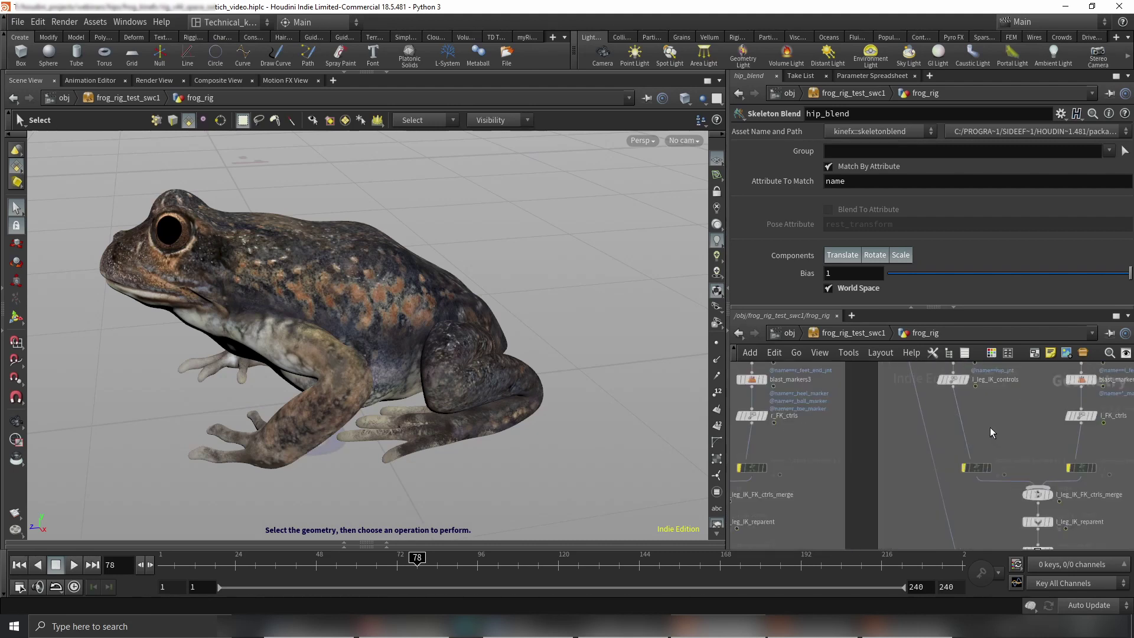
pyautogui.moveTo(999, 419); pyautogui.dragTo(945, 497, button='middle')
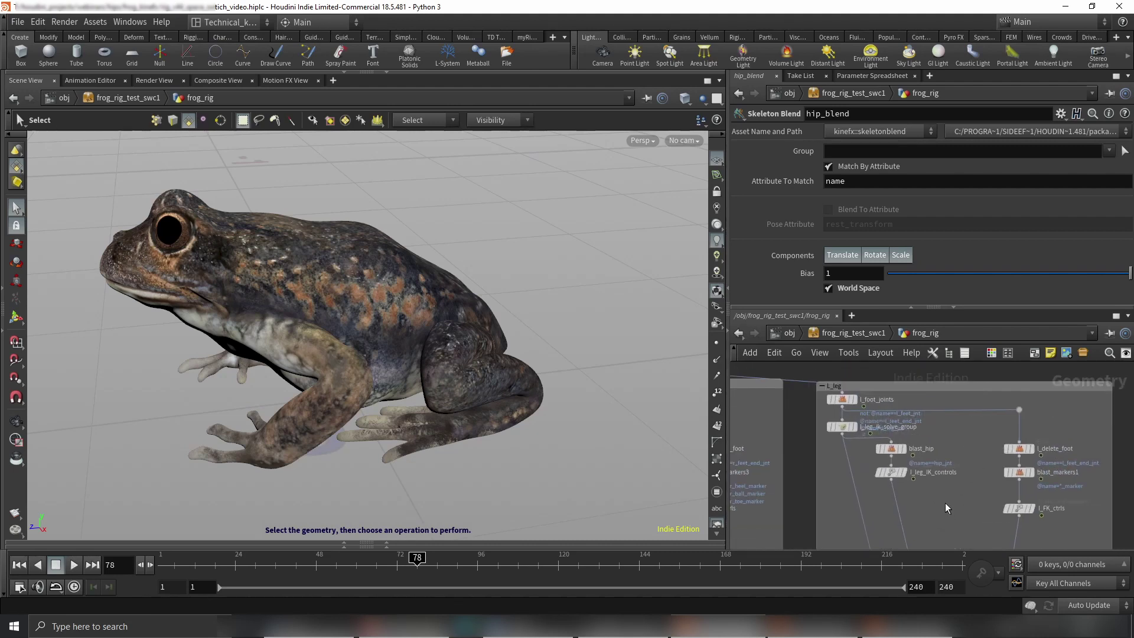
pyautogui.scroll(-2, 945, 508)
pyautogui.moveTo(938, 505); pyautogui.dragTo(923, 487, button='middle')
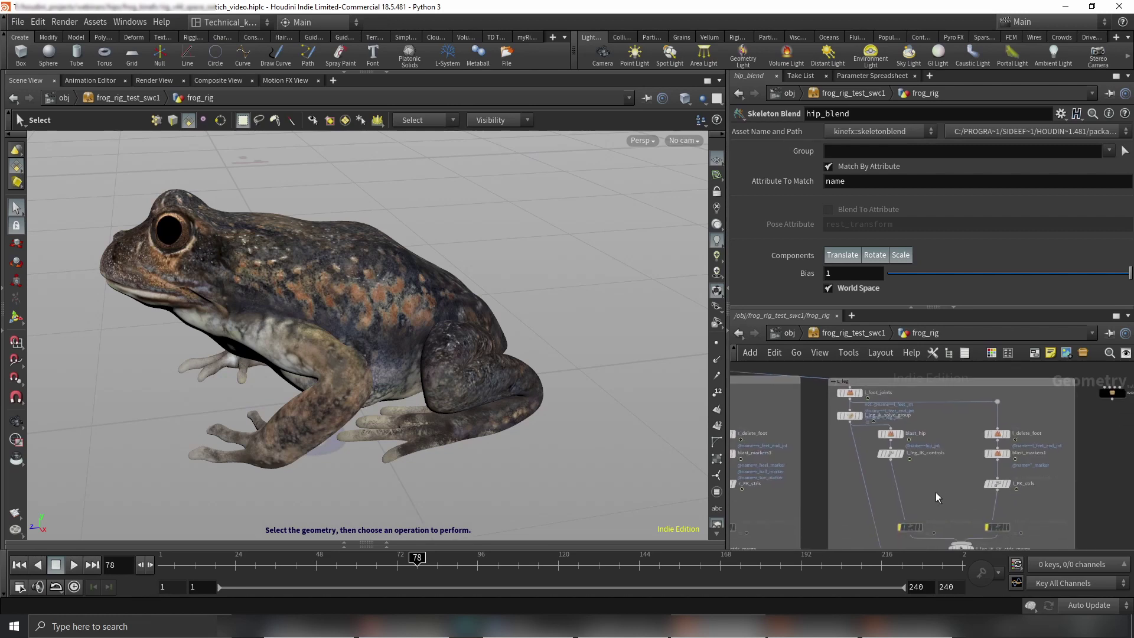
# Display l_leg_IK_controls and rewind the timeline from frame 78 to 32 to inspect the skeleton
pyautogui.click(900, 453)
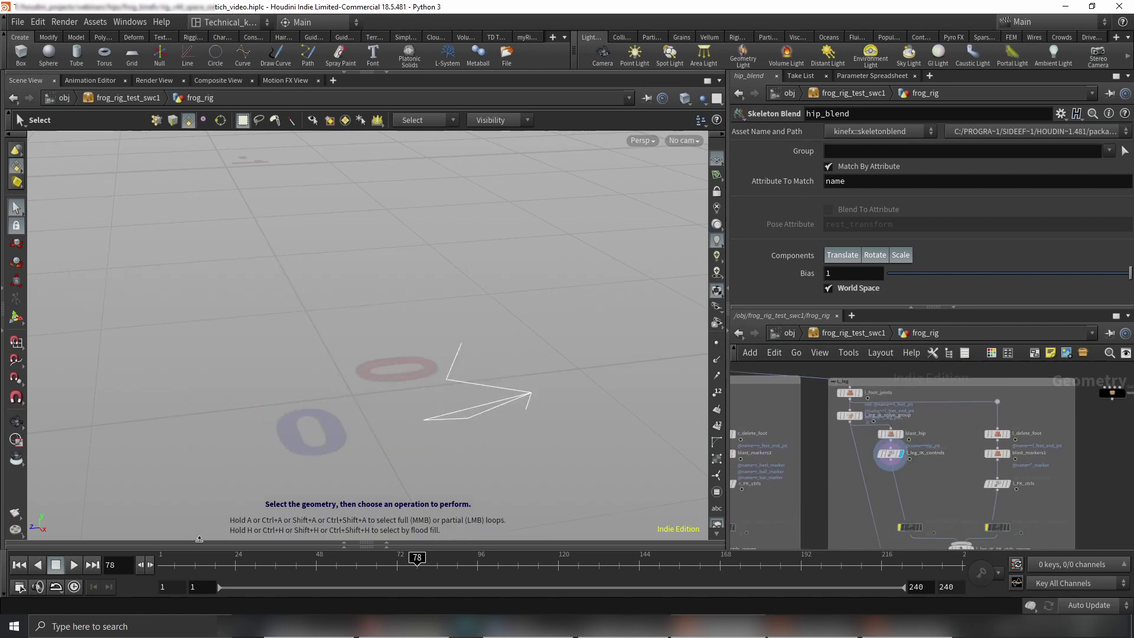
pyautogui.moveTo(417, 564); pyautogui.dragTo(81, 586)
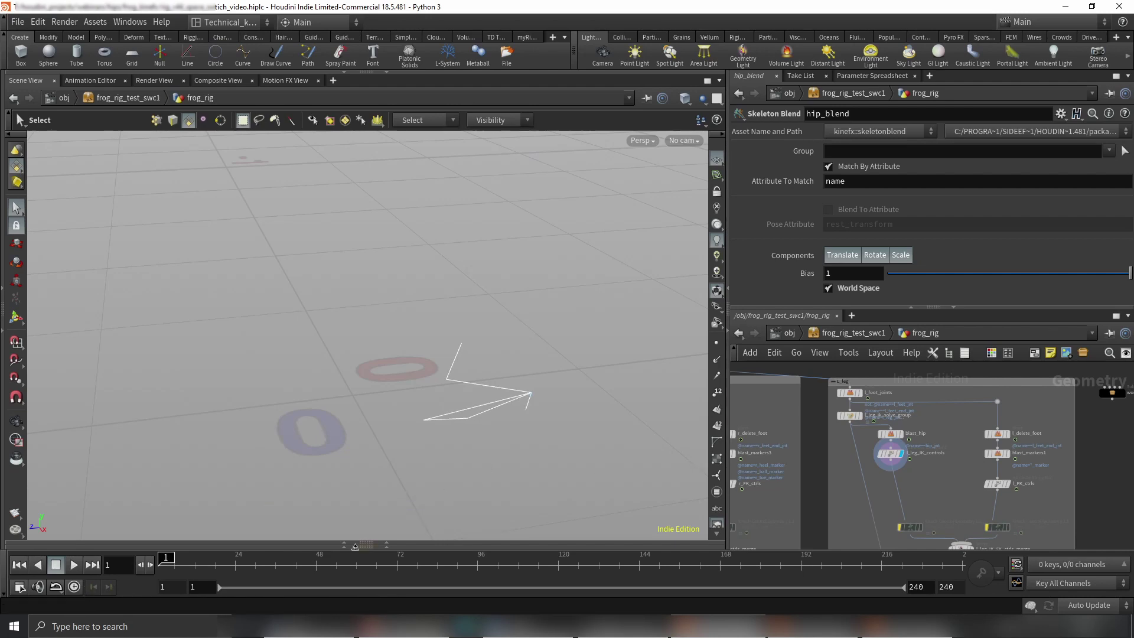
pyautogui.scroll(4, 874, 435)
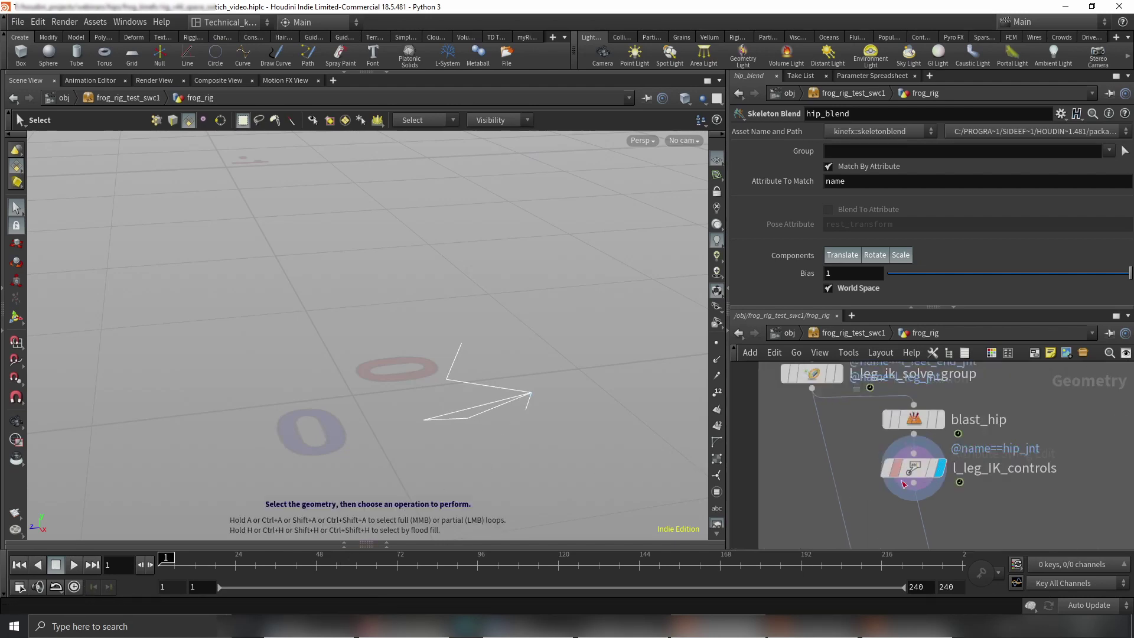
pyautogui.moveTo(539, 443); pyautogui.dragTo(516, 404, button='middle')
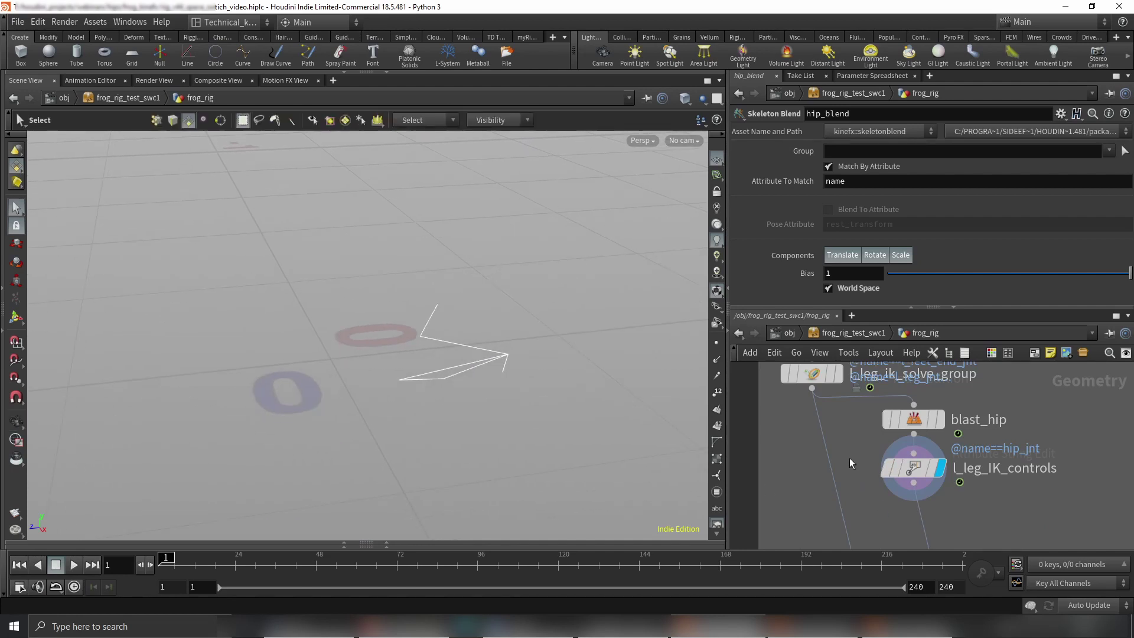
pyautogui.scroll(-2, 955, 471)
pyautogui.scroll(-3, 969, 455)
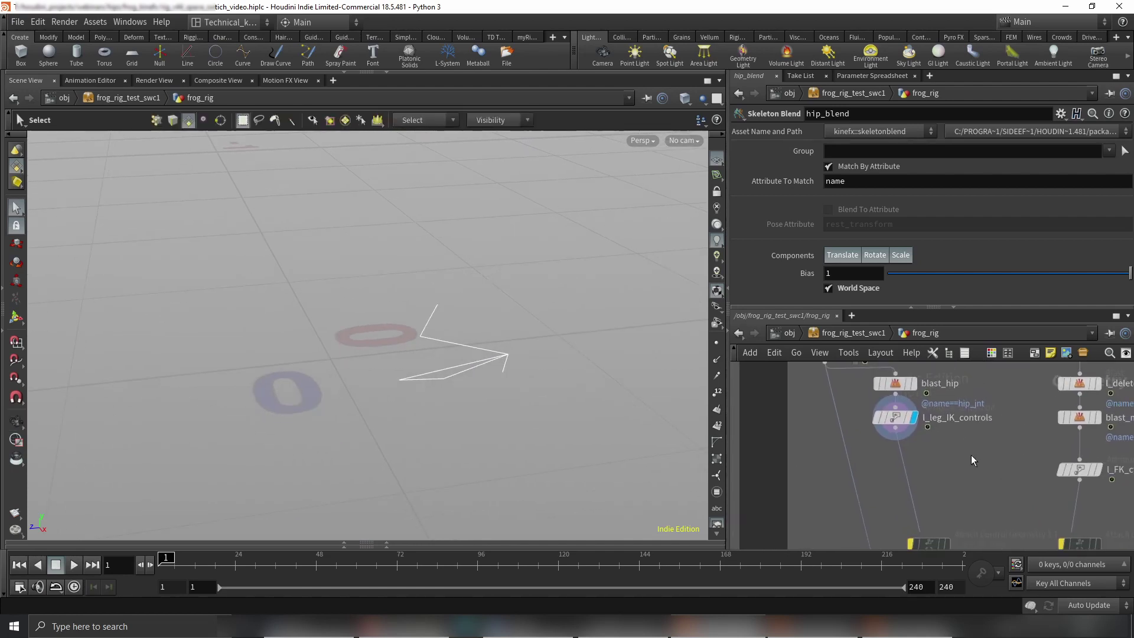
pyautogui.scroll(-3, 922, 451)
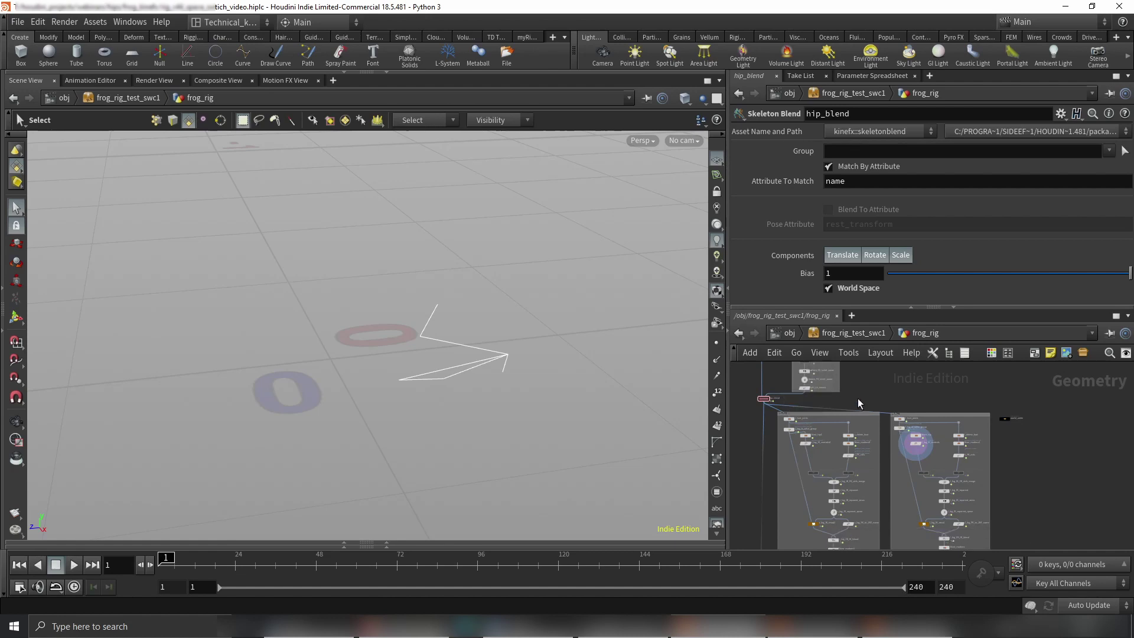
pyautogui.scroll(5, 803, 413)
# Display the full skeleton from hip_blend and frame the l_leg FK control nodes
pyautogui.click(801, 412)
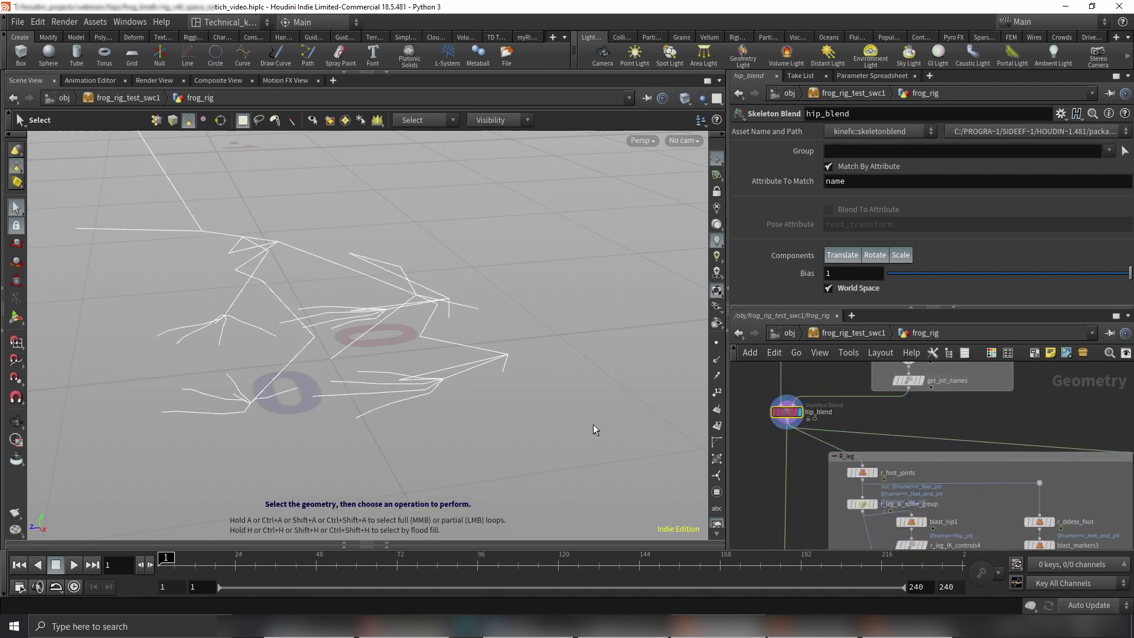
pyautogui.moveTo(957, 431); pyautogui.dragTo(958, 430, button='middle')
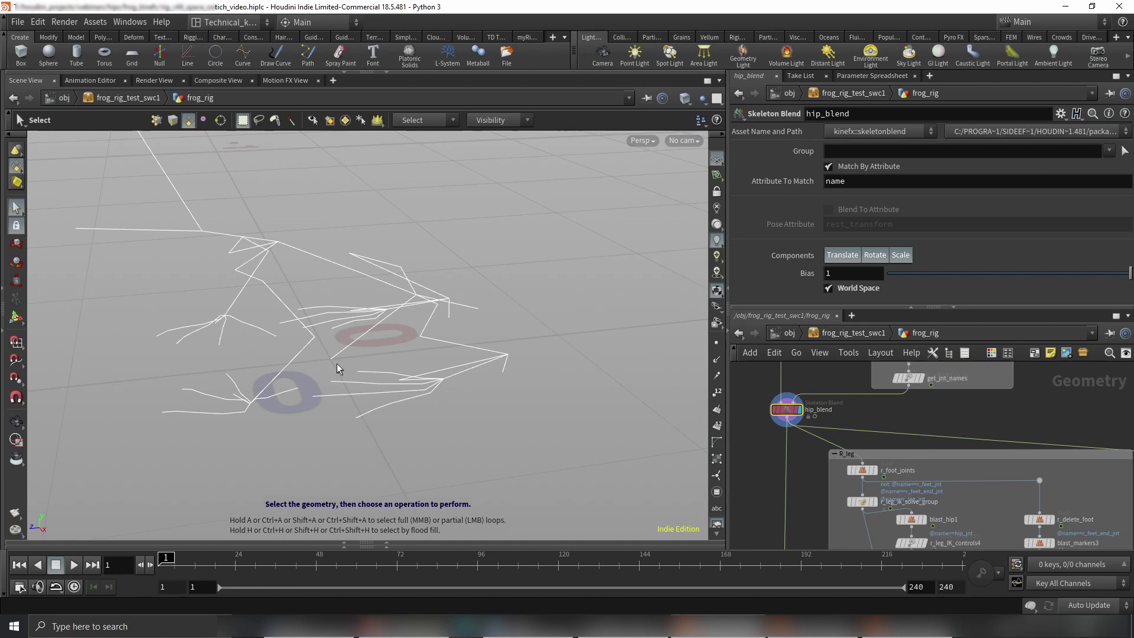
pyautogui.scroll(-3, 846, 409)
pyautogui.moveTo(845, 408); pyautogui.dragTo(873, 469, button='middle')
pyautogui.scroll(4, 866, 417)
# Search 'space switch' and place a space_switch1 node below l_leg_IK_controls
pyautogui.press('Tab')
pyautogui.moveTo(875, 469)
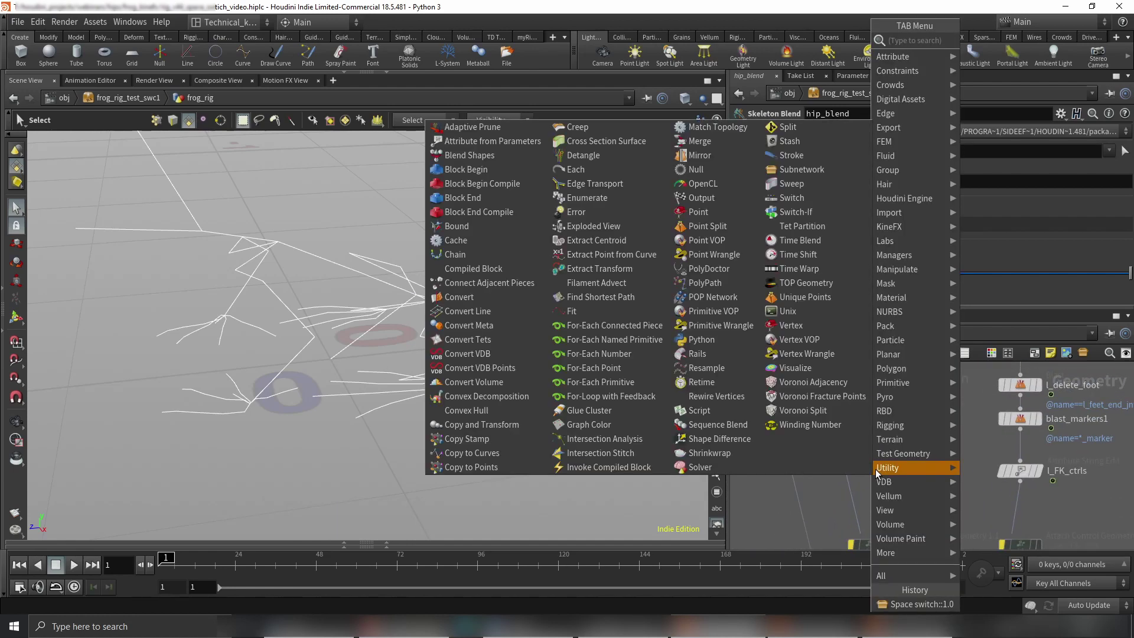
pyautogui.write('swp')
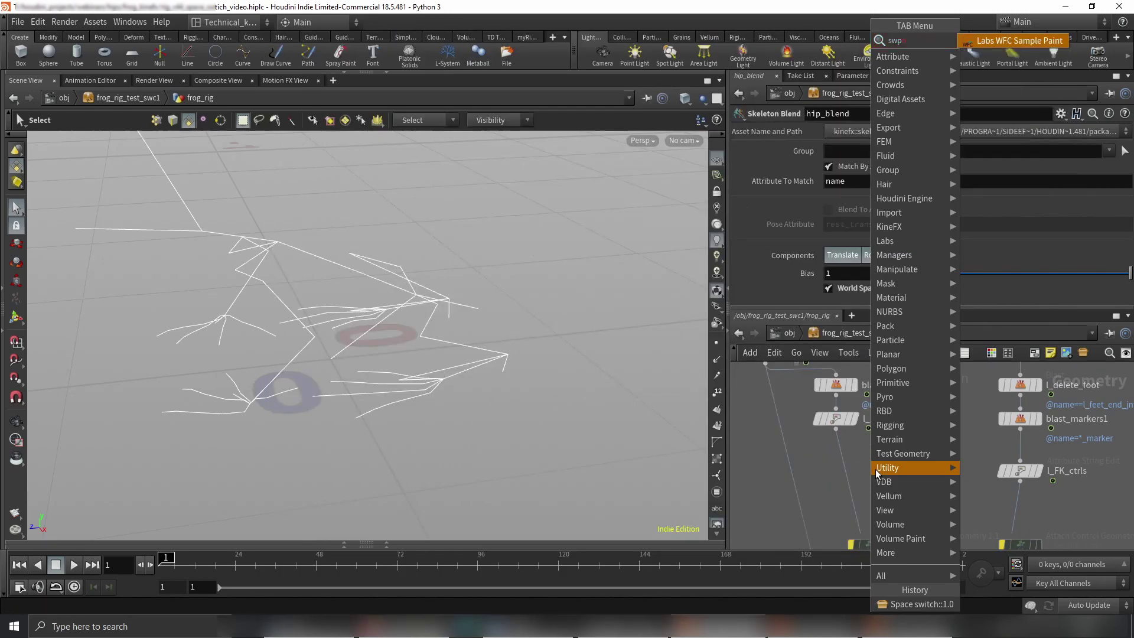
pyautogui.press('BackSpace')
pyautogui.write('pac')
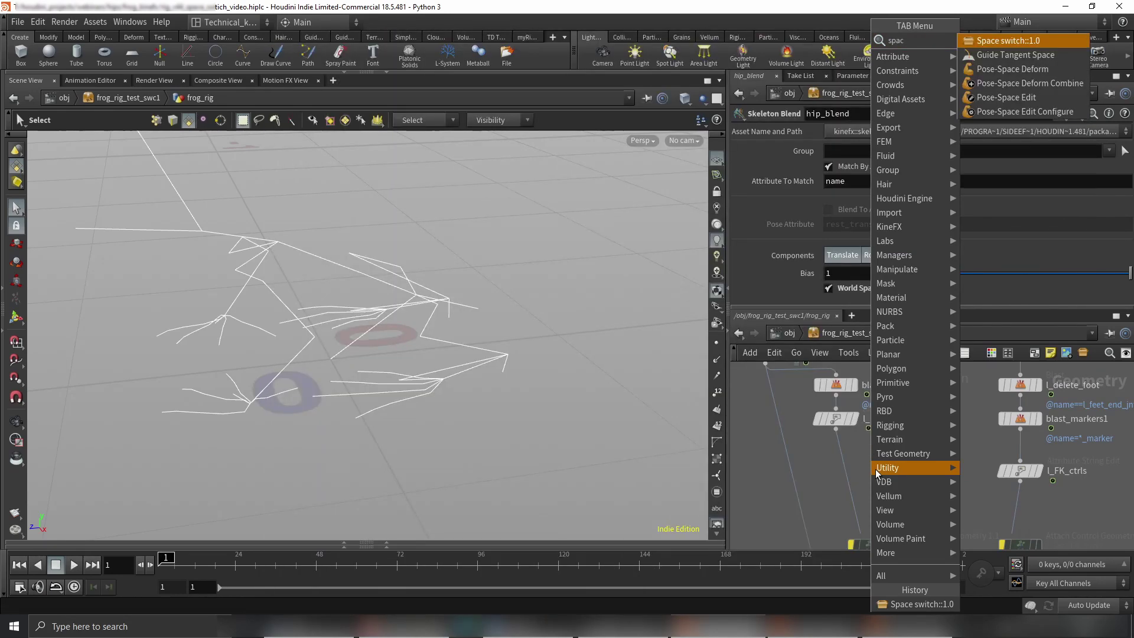
pyautogui.press('Return')
pyautogui.click(875, 469)
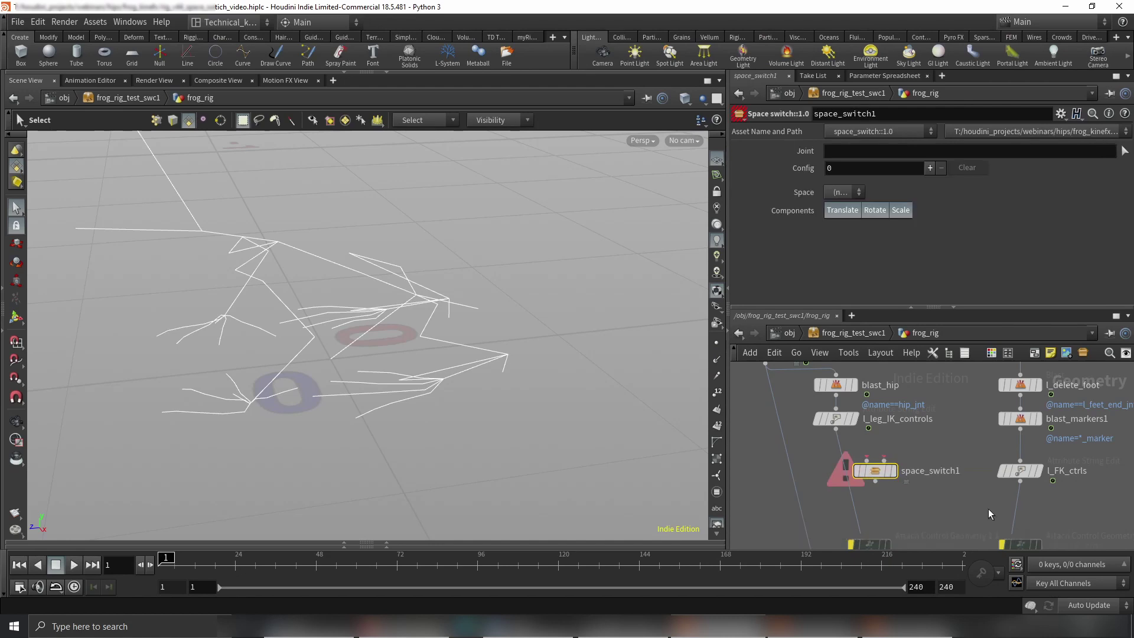
pyautogui.moveTo(918, 448); pyautogui.dragTo(885, 415, button='middle')
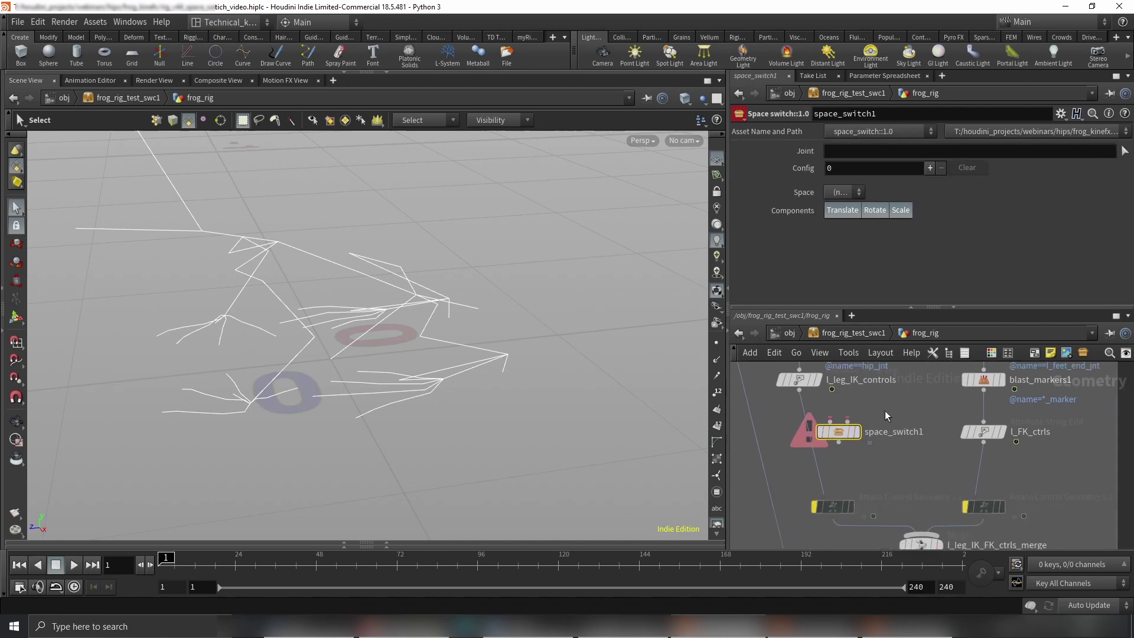
# Wire l_leg_IK_controls into space_switch1's first input and the subnet input into its second
pyautogui.click(802, 394)
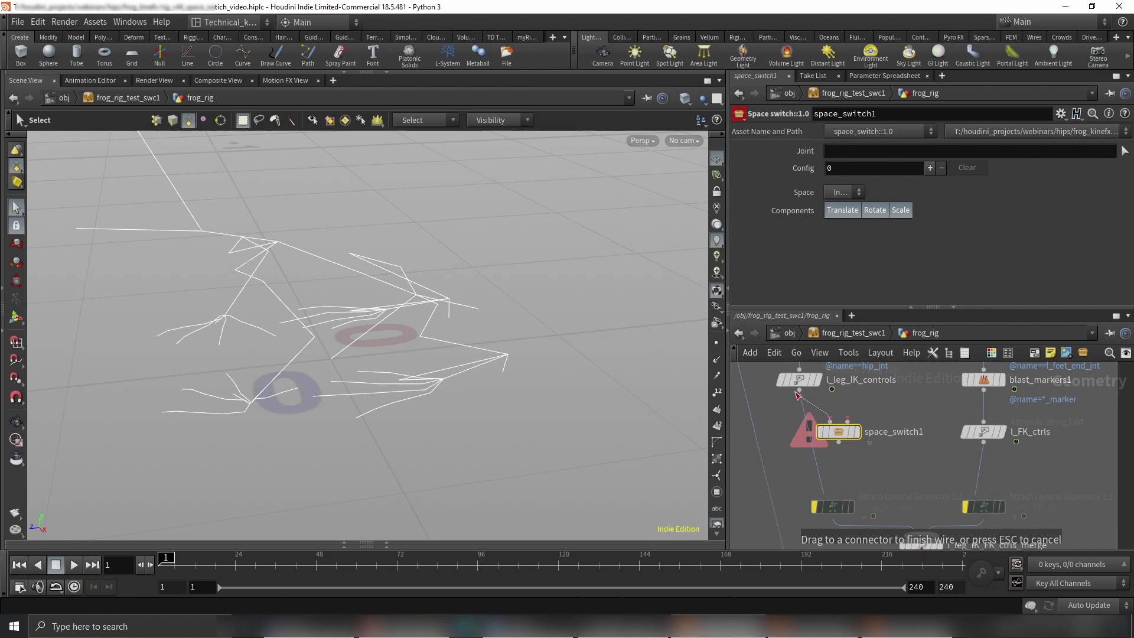
pyautogui.click(839, 431)
pyautogui.click(878, 413)
pyautogui.moveTo(907, 403); pyautogui.dragTo(915, 470, button='middle')
pyautogui.scroll(-3, 916, 437)
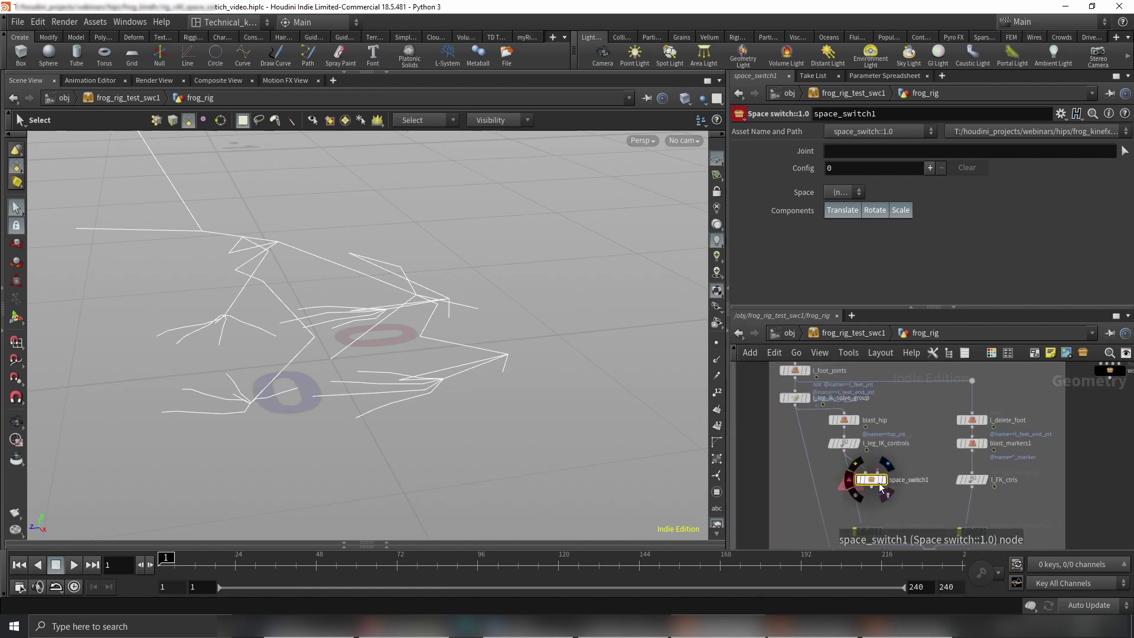
pyautogui.scroll(2, 889, 472)
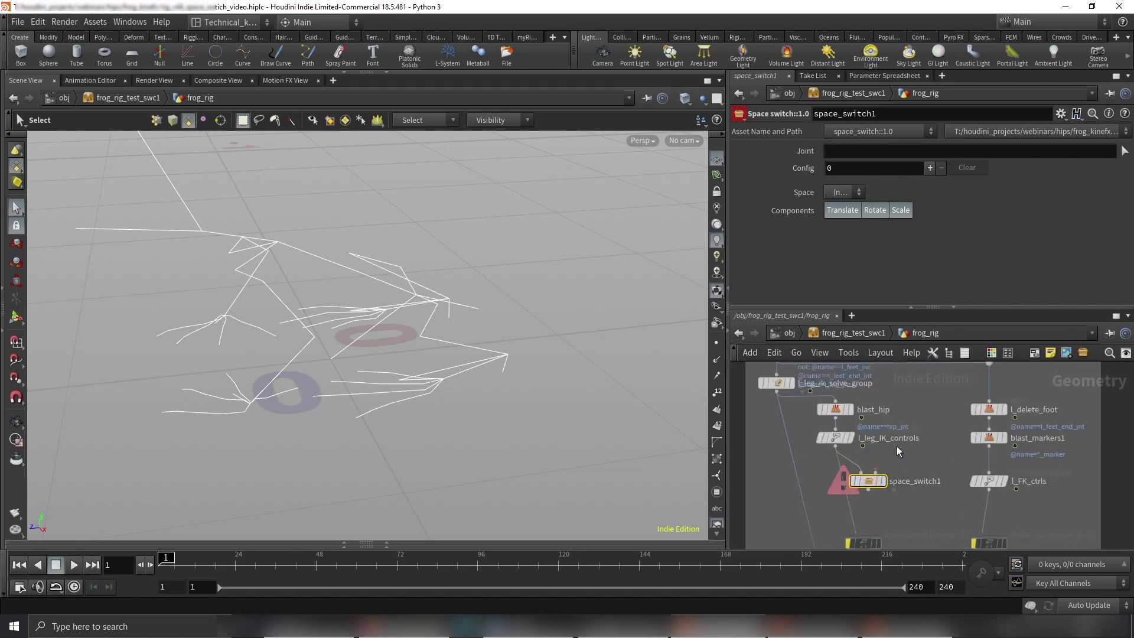
pyautogui.scroll(-5, 898, 451)
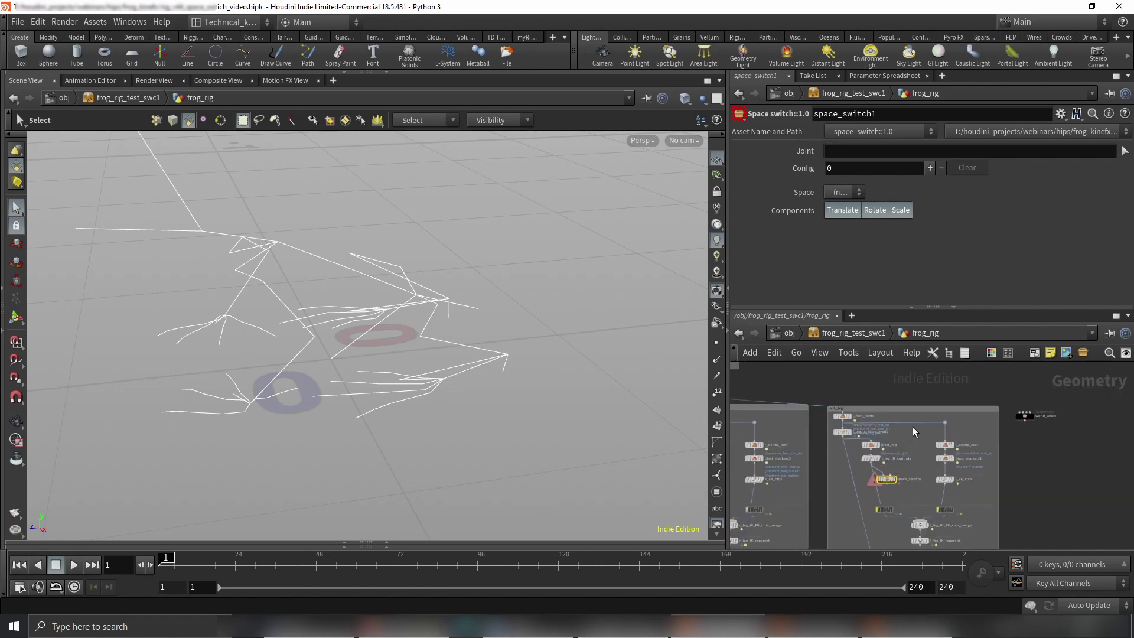
pyautogui.moveTo(918, 432); pyautogui.dragTo(1043, 435, button='middle')
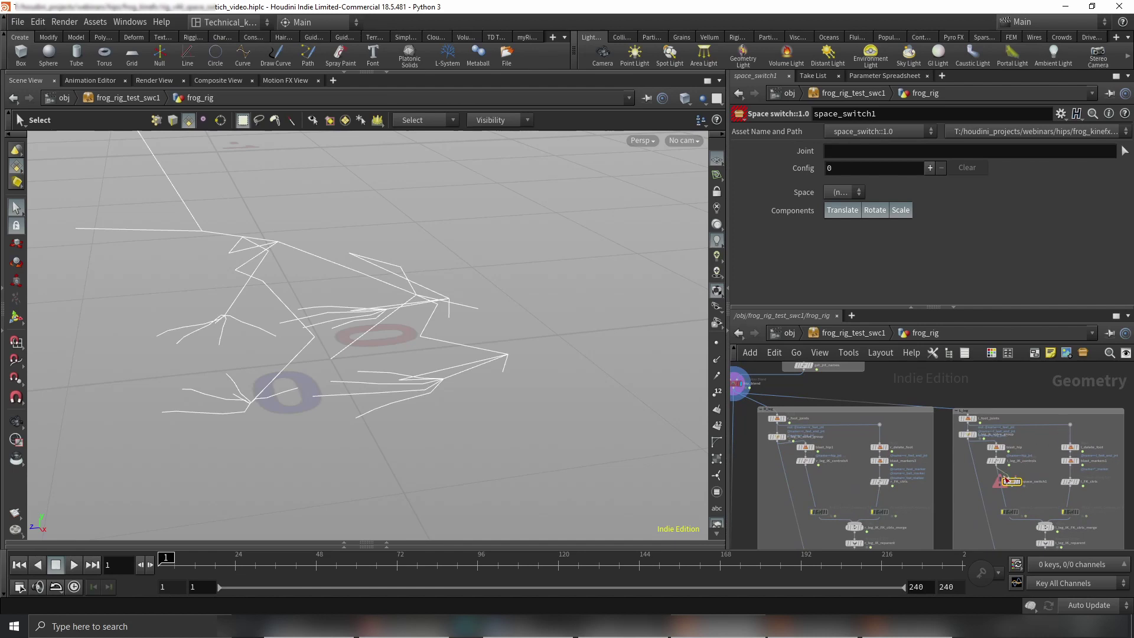
pyautogui.moveTo(1016, 479); pyautogui.dragTo(752, 384)
# Set the display flag on space_switch1 to view its output
pyautogui.scroll(4, 912, 446)
pyautogui.moveTo(904, 478); pyautogui.dragTo(882, 454, button='middle')
pyautogui.click(913, 459)
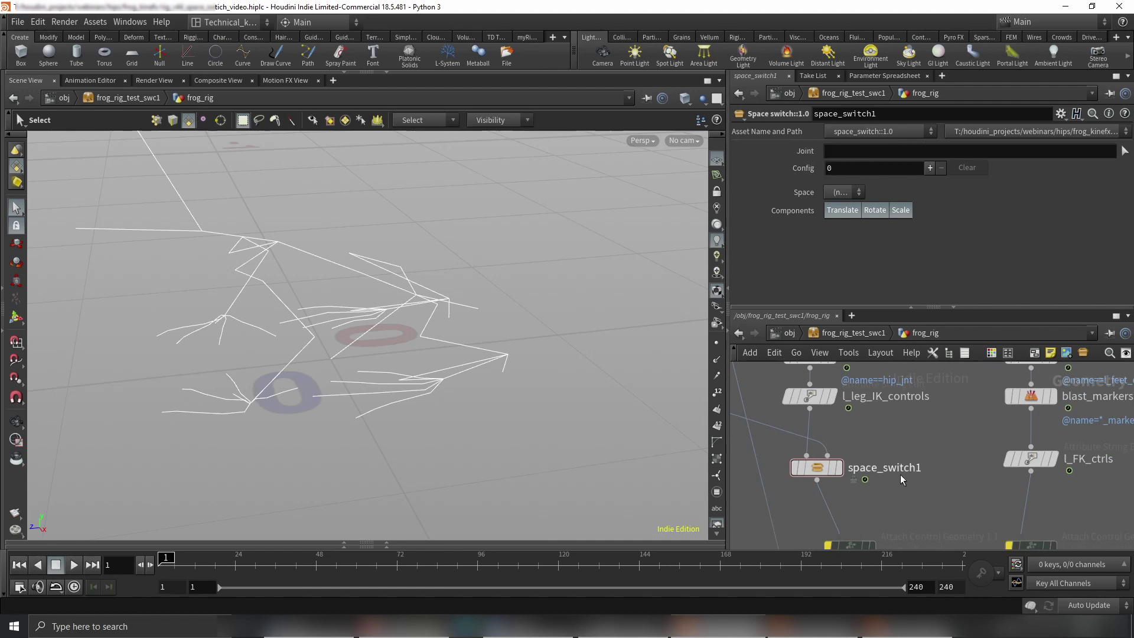
pyautogui.click(839, 467)
# Pick l_ankle_ik_ctrl under l_leg_ik_ctrl in the Rig Tree as space_switch1's Joint and confirm
pyautogui.keyDown('alt'); pyautogui.moveTo(579, 366); pyautogui.dragTo(602, 400); pyautogui.keyUp('alt')
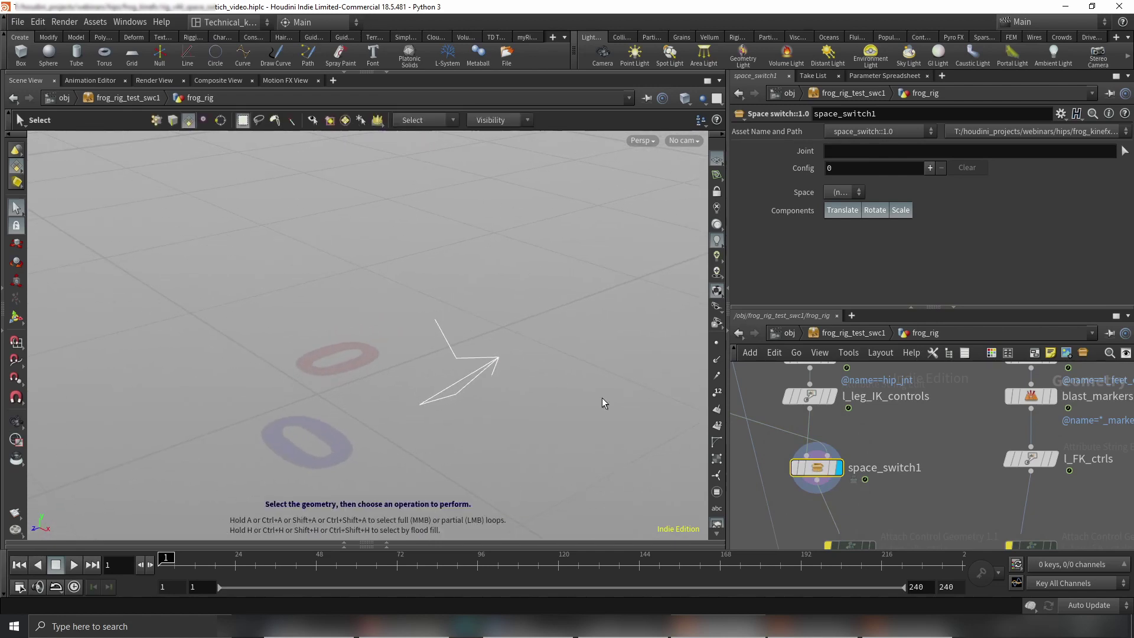
pyautogui.click(1124, 151)
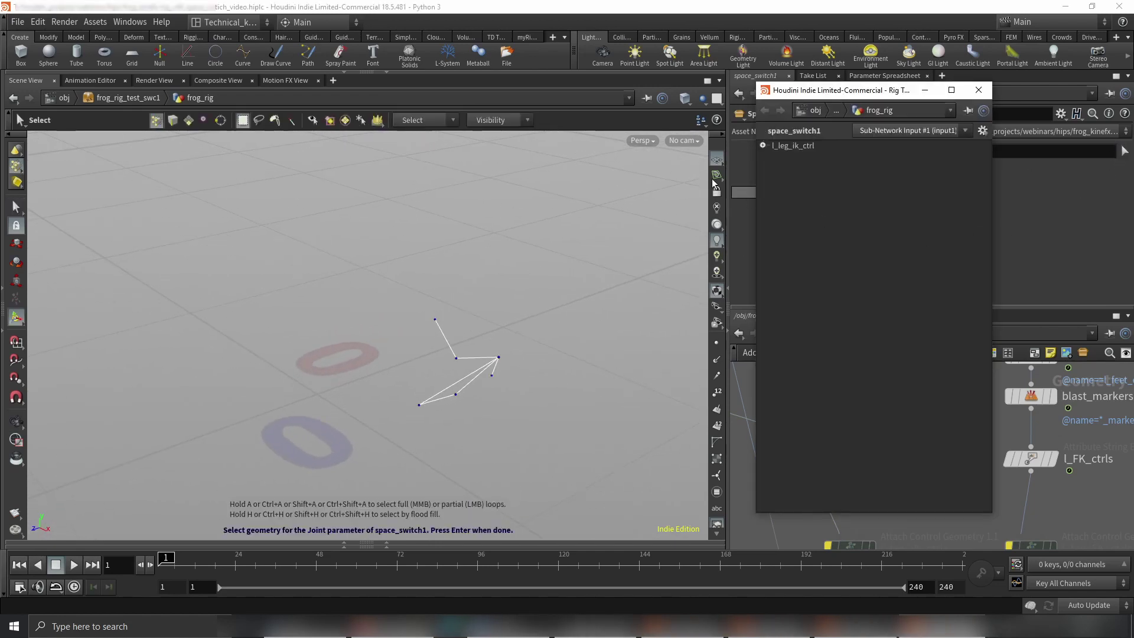
pyautogui.click(762, 146)
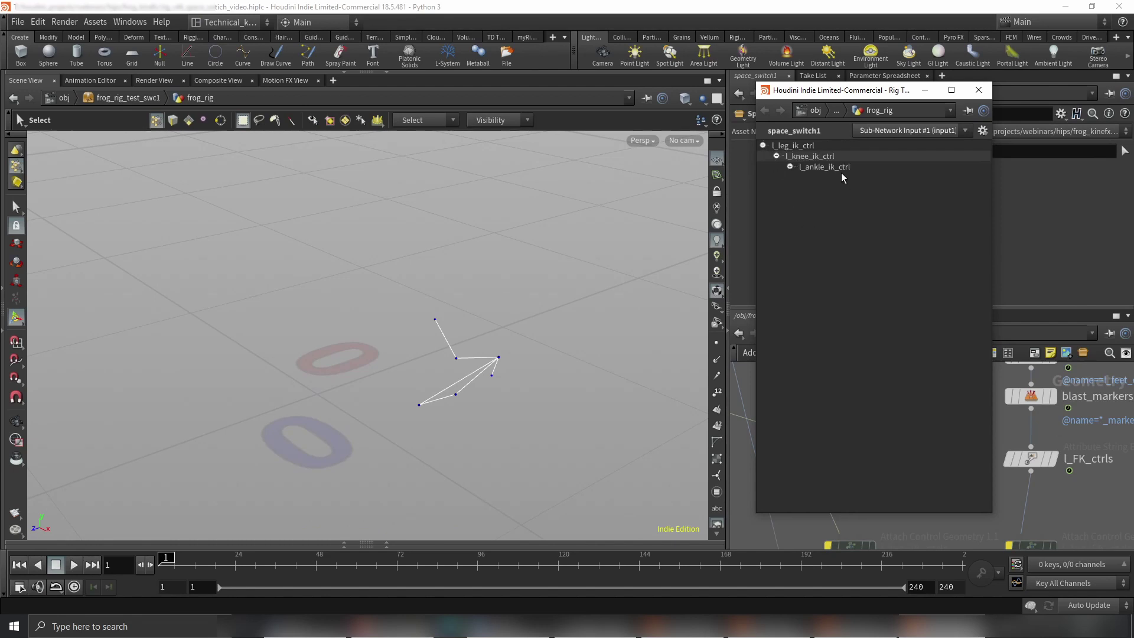
pyautogui.click(814, 167)
pyautogui.press('Escape')
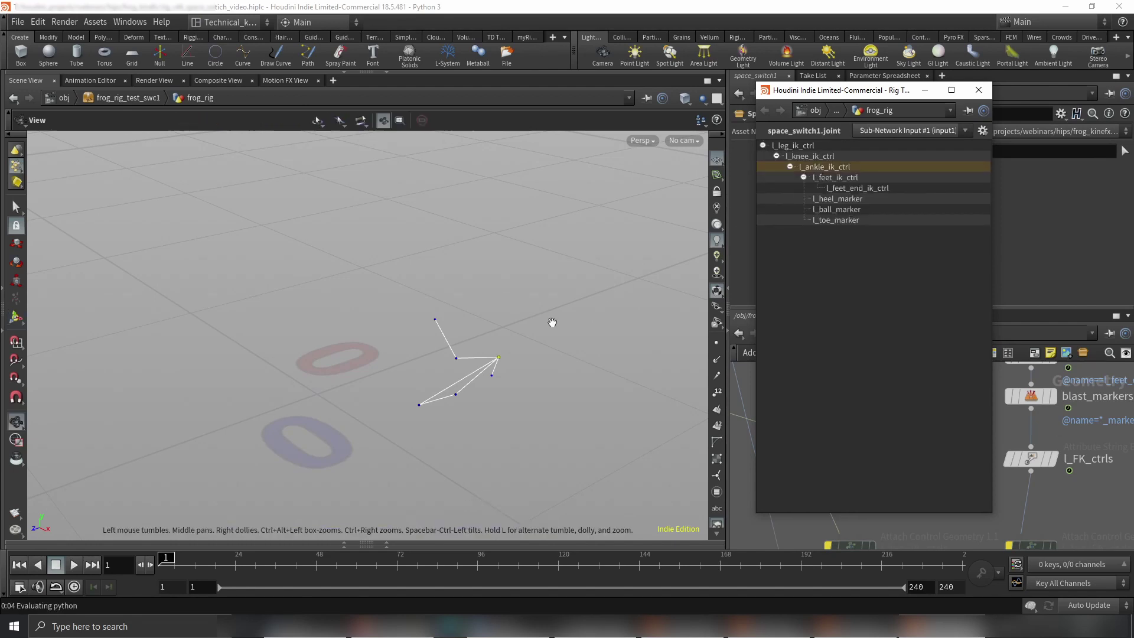
pyautogui.moveTo(552, 321); pyautogui.dragTo(532, 363)
pyautogui.press('Escape')
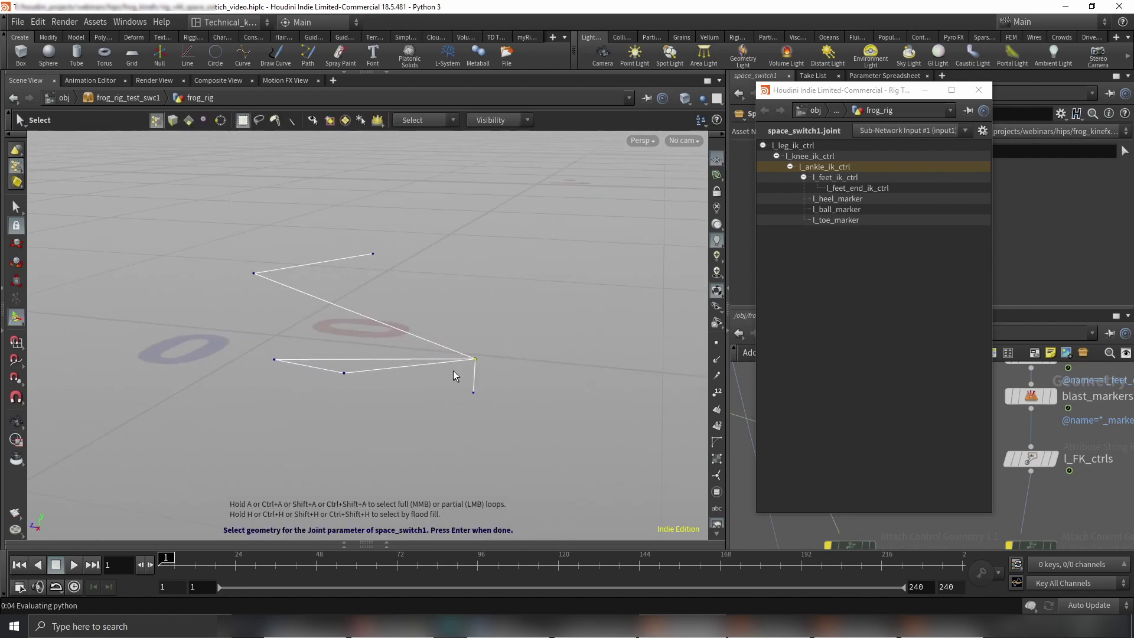
pyautogui.press('Escape')
pyautogui.moveTo(456, 374); pyautogui.dragTo(414, 236)
pyautogui.press('Escape')
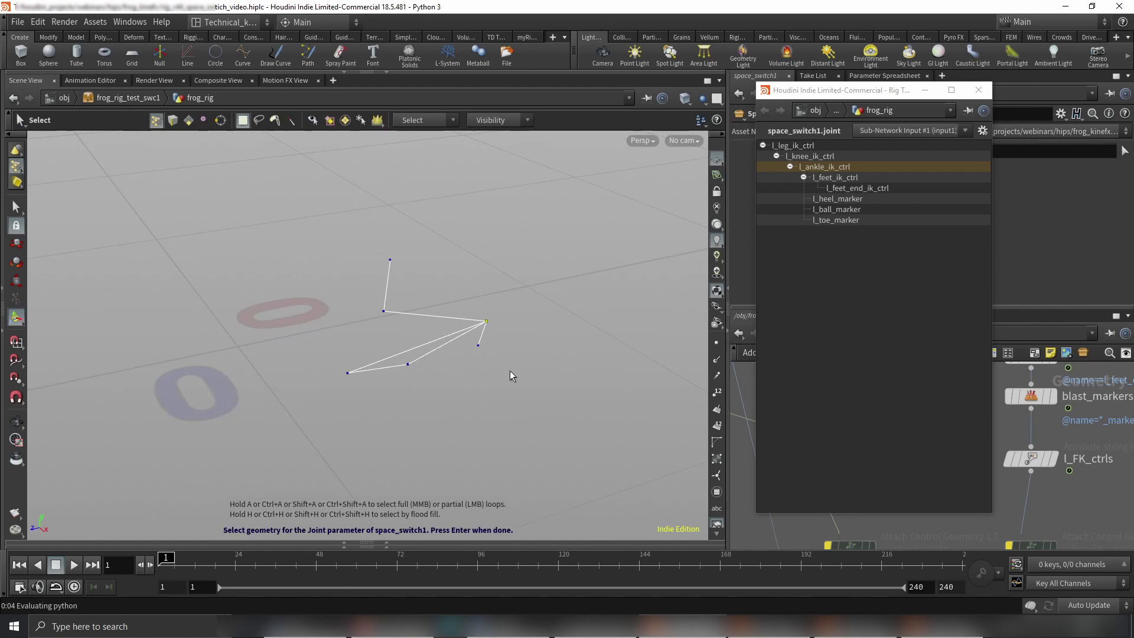
pyautogui.press('Escape')
pyautogui.moveTo(509, 284)
pyautogui.mouseDown()
pyautogui.moveTo(488, 321)
pyautogui.moveTo(450, 313)
pyautogui.moveTo(481, 319)
pyautogui.moveTo(460, 298)
pyautogui.moveTo(514, 351)
pyautogui.moveTo(596, 278)
pyautogui.moveTo(541, 286)
pyautogui.moveTo(544, 299)
pyautogui.moveTo(523, 277)
pyautogui.mouseUp()
pyautogui.press('Escape')
pyautogui.press('Escape')
pyautogui.press('Escape')
pyautogui.press('Escape')
pyautogui.press('Escape')
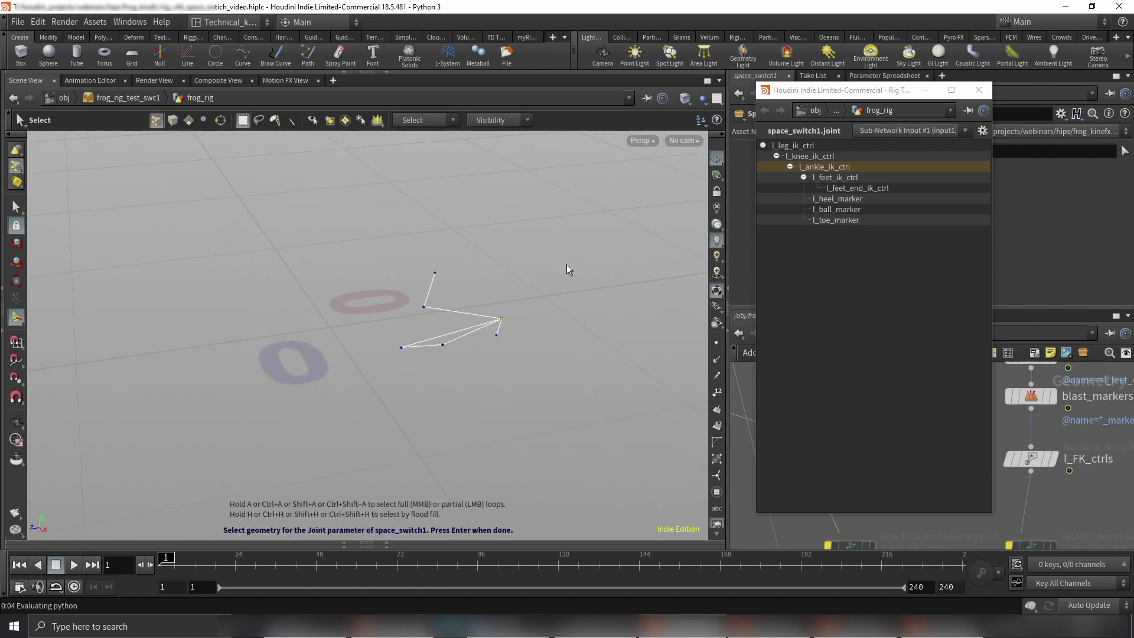
pyautogui.press('Return')
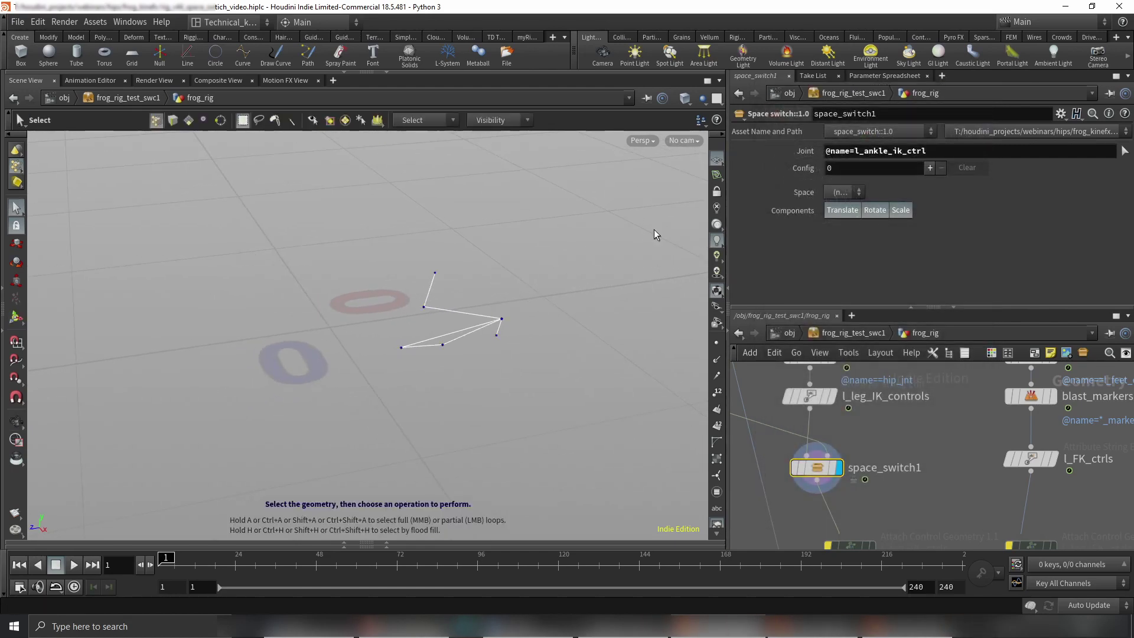
# Add three space entries to space_switch1's Config list and start editing the first space name
pyautogui.moveTo(826, 152); pyautogui.dragTo(920, 150)
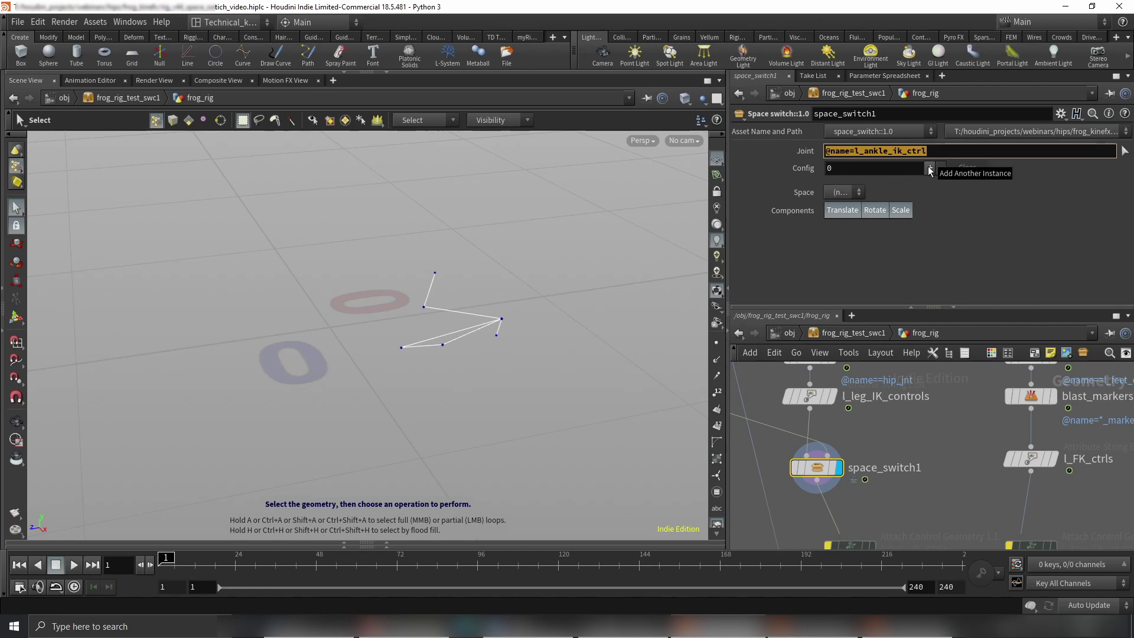
pyautogui.click(929, 169)
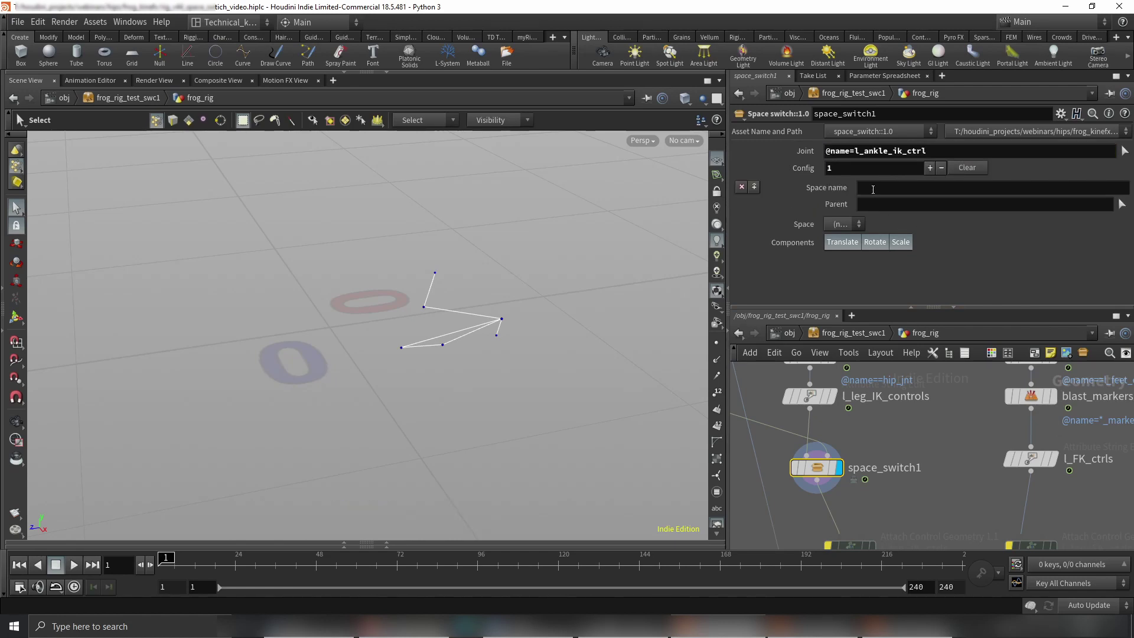
pyautogui.click(929, 170)
pyautogui.click(930, 169)
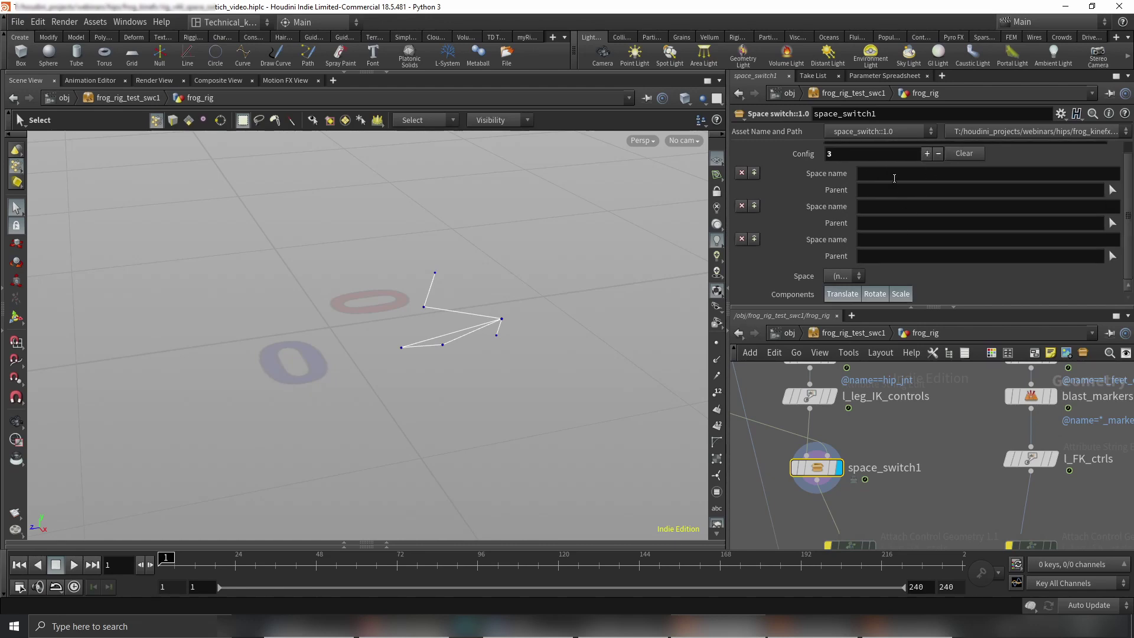
pyautogui.click(893, 174)
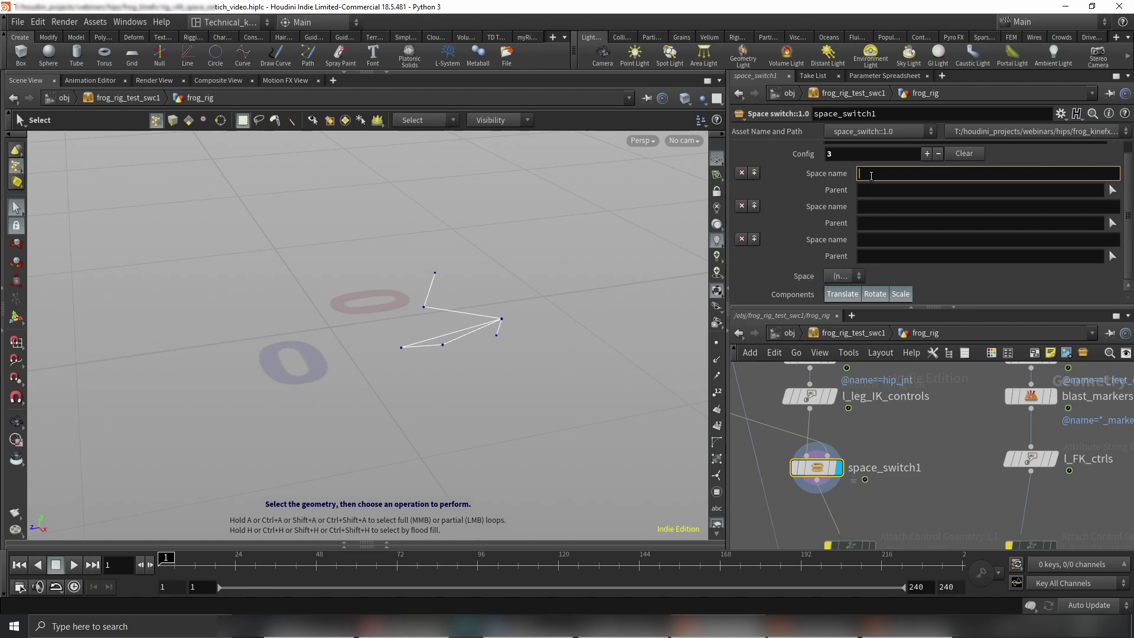
# Name the first space 'hip'
pyautogui.write('hip')
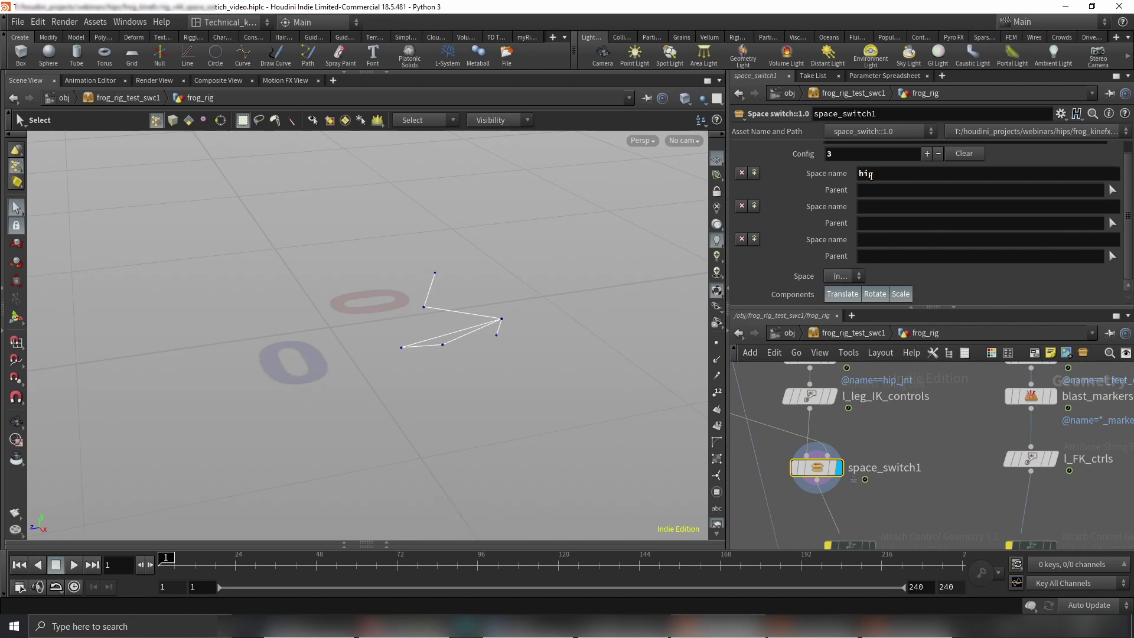
pyautogui.press('Escape')
pyautogui.moveTo(502, 353); pyautogui.dragTo(496, 313)
pyautogui.press('s')
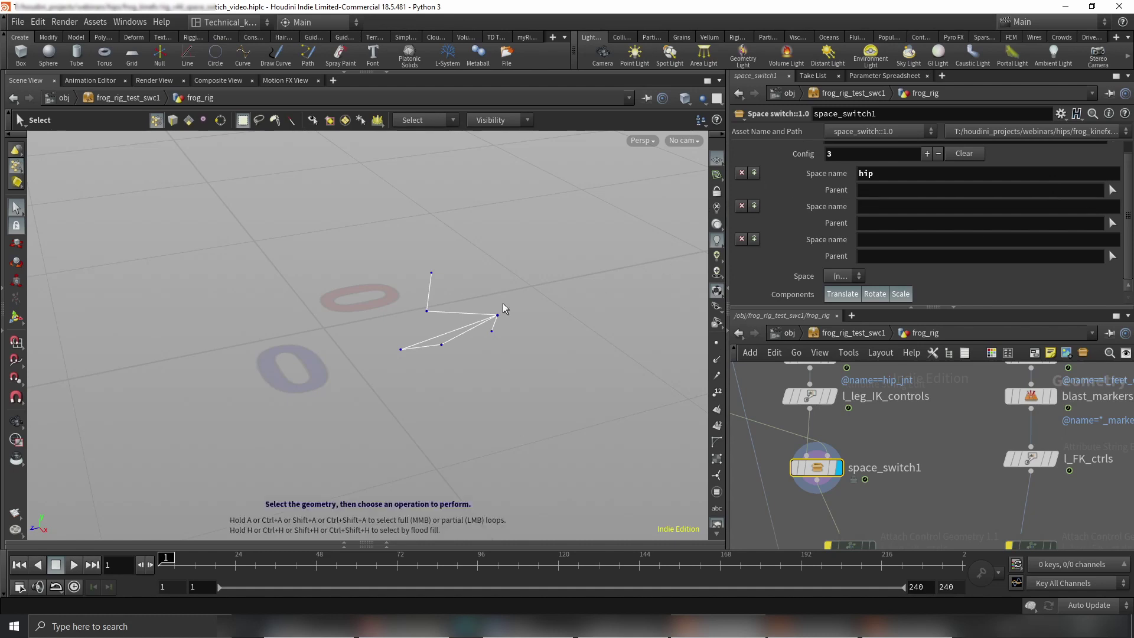
pyautogui.press('Escape')
pyautogui.moveTo(501, 303); pyautogui.dragTo(497, 302)
pyautogui.press('s')
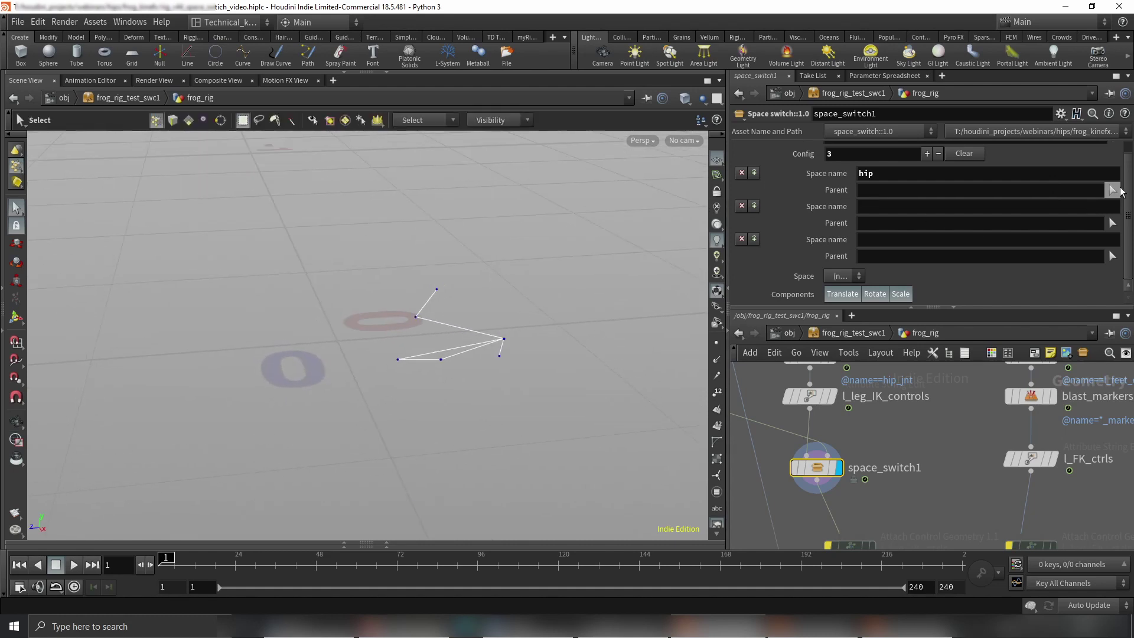
# Pick hip_jnt from the second input's Rig Tree as the hip space's parent
pyautogui.click(1112, 190)
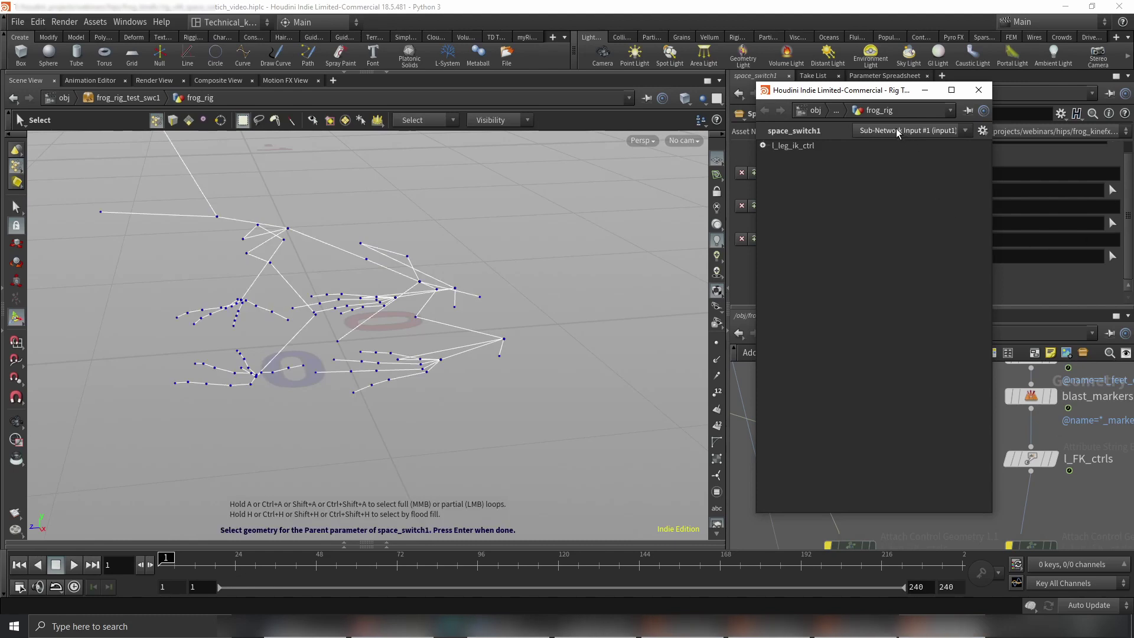
pyautogui.click(893, 127)
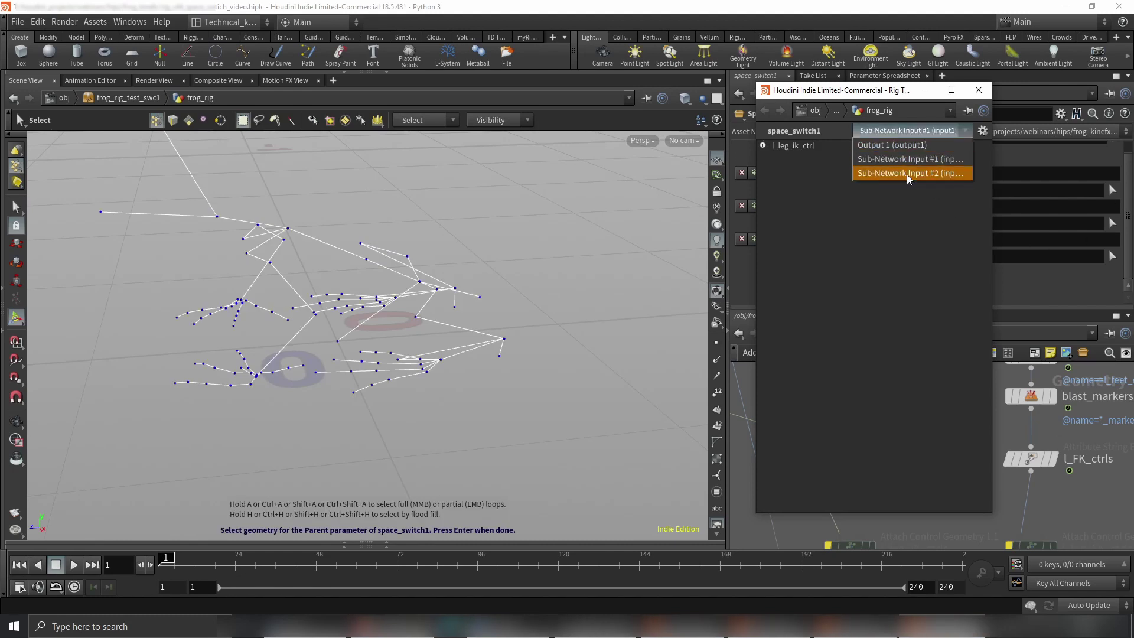
pyautogui.click(905, 173)
pyautogui.click(761, 145)
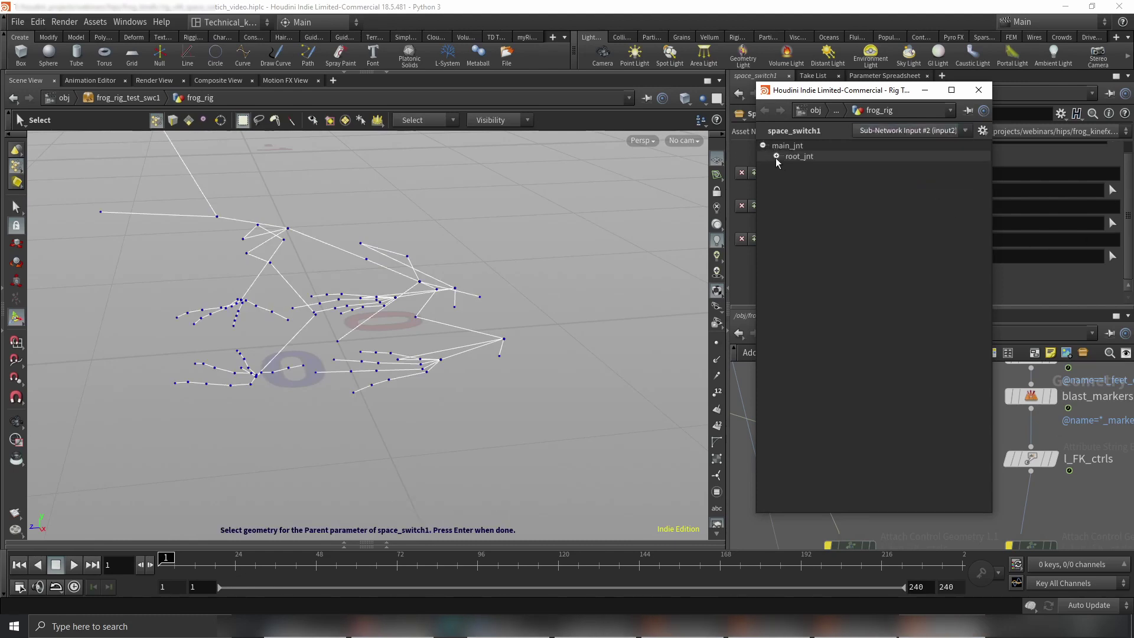
pyautogui.click(776, 156)
pyautogui.keyDown('alt'); pyautogui.moveTo(436, 285); pyautogui.dragTo(444, 340); pyautogui.keyUp('alt')
pyautogui.click(443, 333)
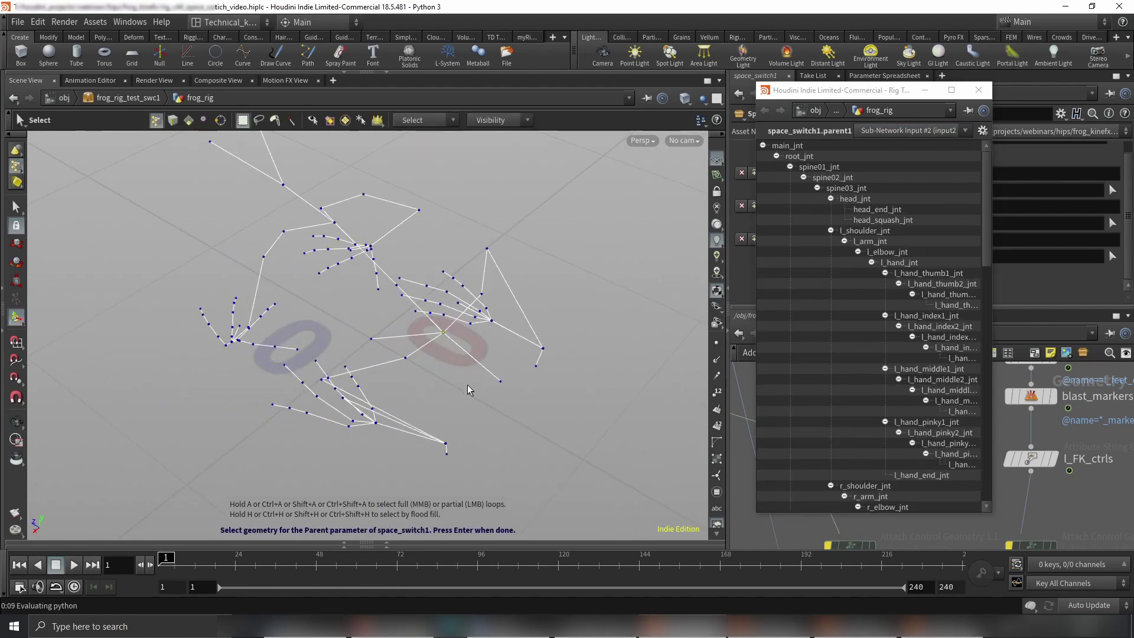
pyautogui.press('Return')
pyautogui.scroll(-8, 841, 320)
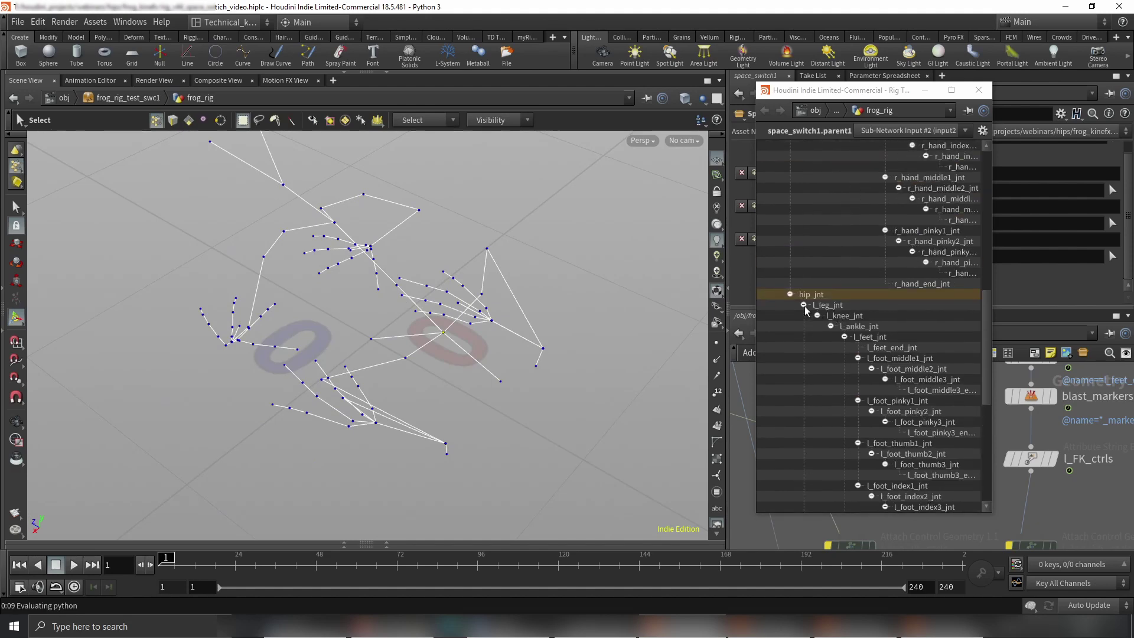
pyautogui.press('Return')
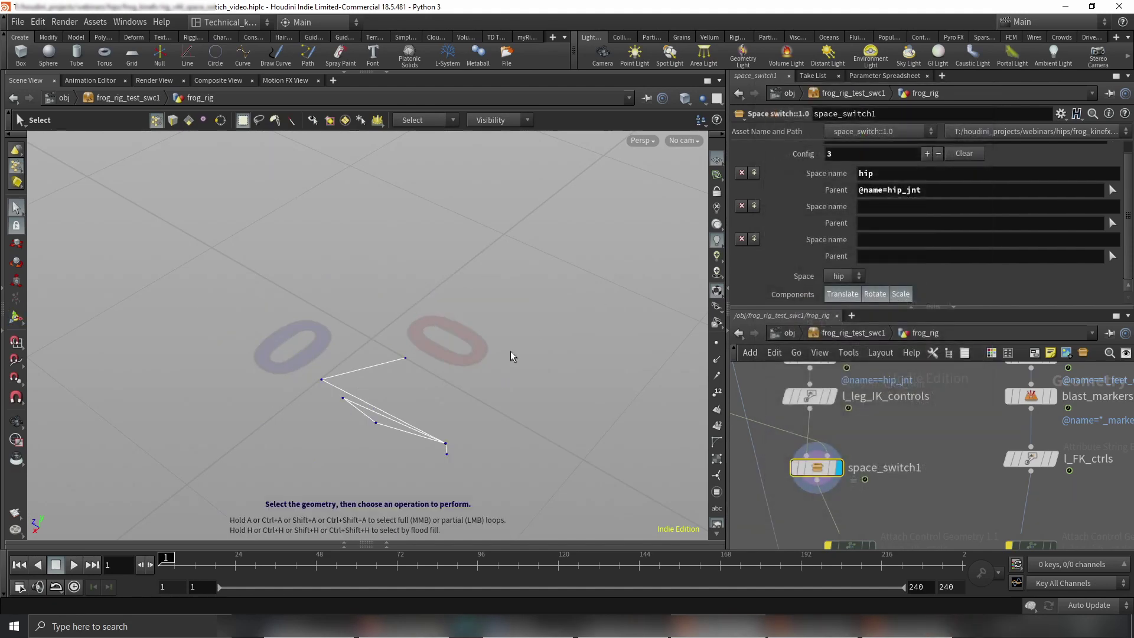
pyautogui.keyDown('alt'); pyautogui.moveTo(417, 321); pyautogui.dragTo(520, 259); pyautogui.keyUp('alt')
pyautogui.click(868, 207)
pyautogui.write('root')
pyautogui.press('Return')
pyautogui.click(881, 224)
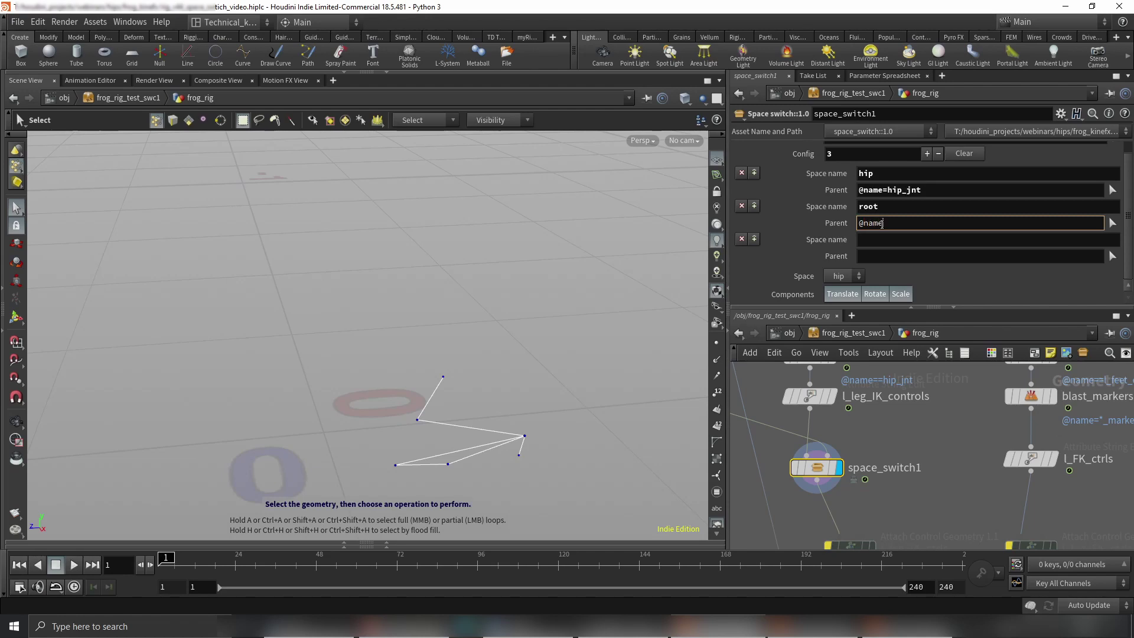
pyautogui.write('@name=root')
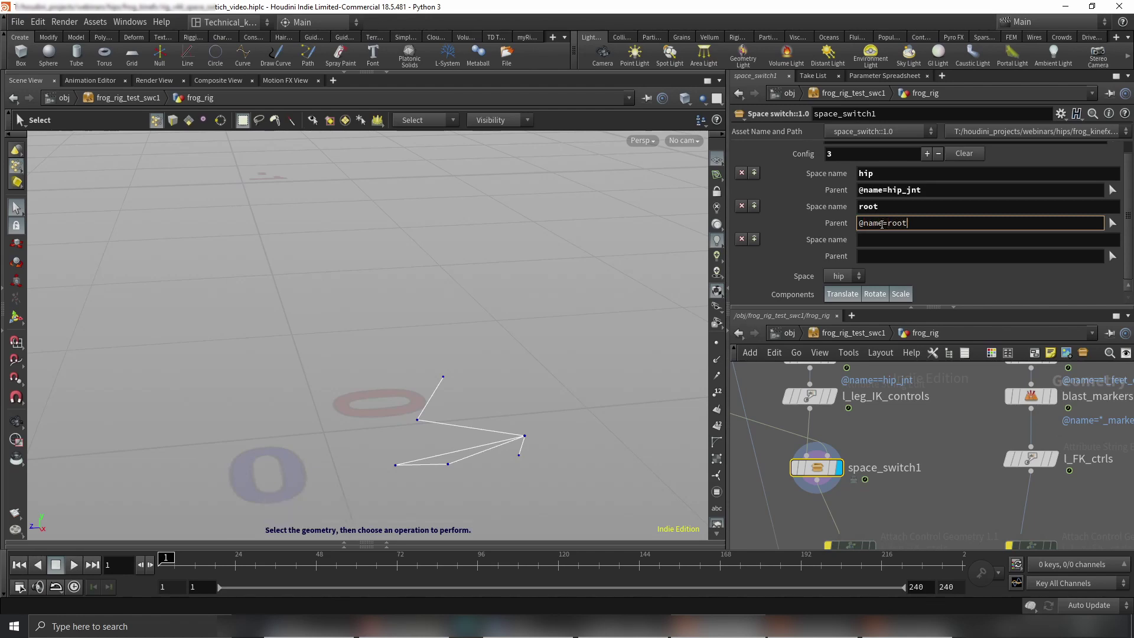
pyautogui.write('_jnt')
pyautogui.press('Return')
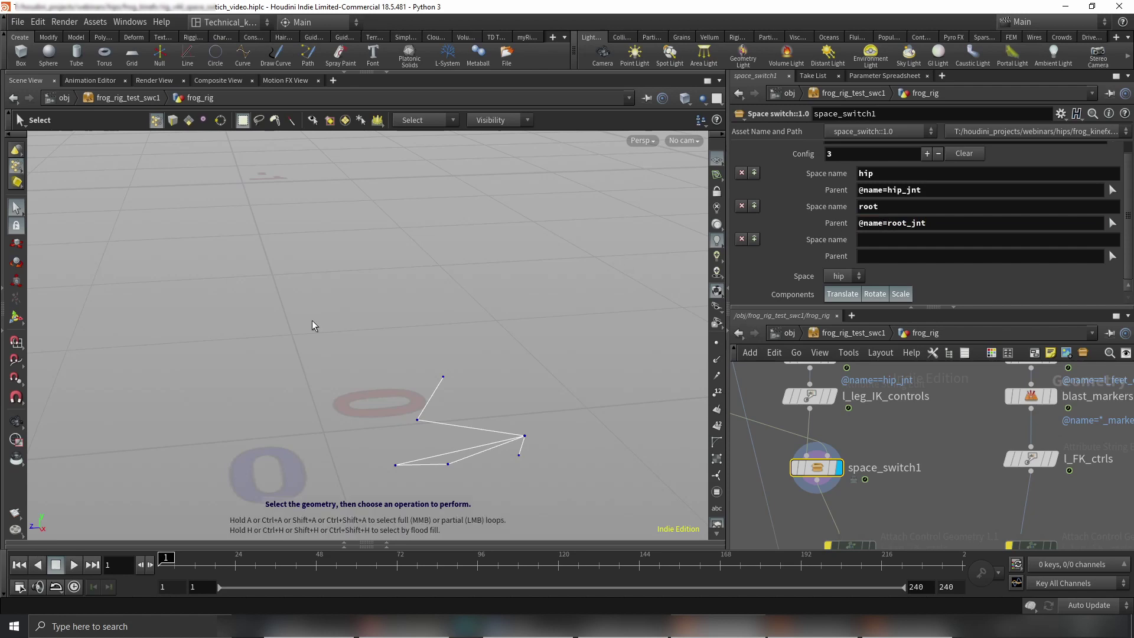
# Name the third space 'main' and pick main_jnt from the second input as its parent
pyautogui.keyDown('alt'); pyautogui.moveTo(466, 384); pyautogui.dragTo(466, 324); pyautogui.keyUp('alt')
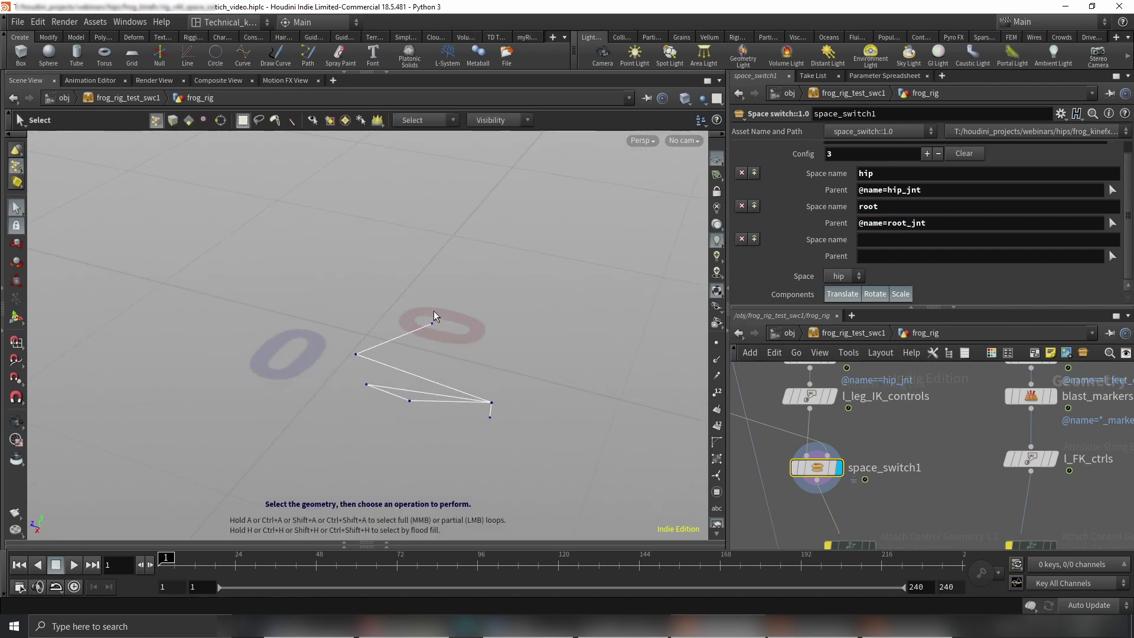
pyautogui.click(882, 240)
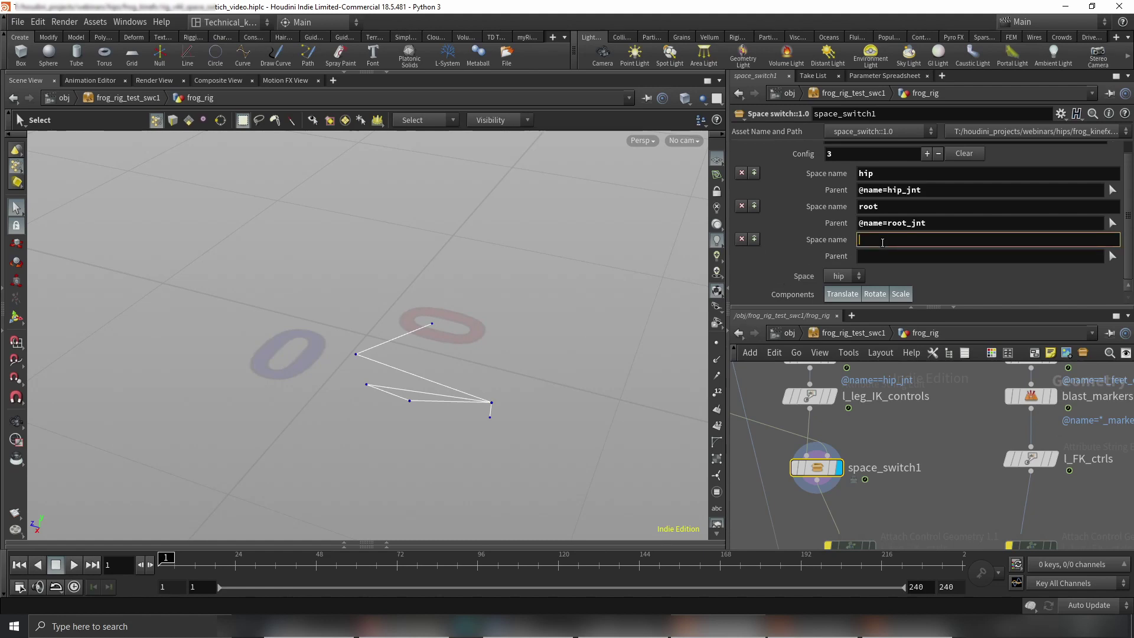
pyautogui.write('main')
pyautogui.keyDown('alt'); pyautogui.moveTo(495, 310); pyautogui.dragTo(667, 299); pyautogui.keyUp('alt')
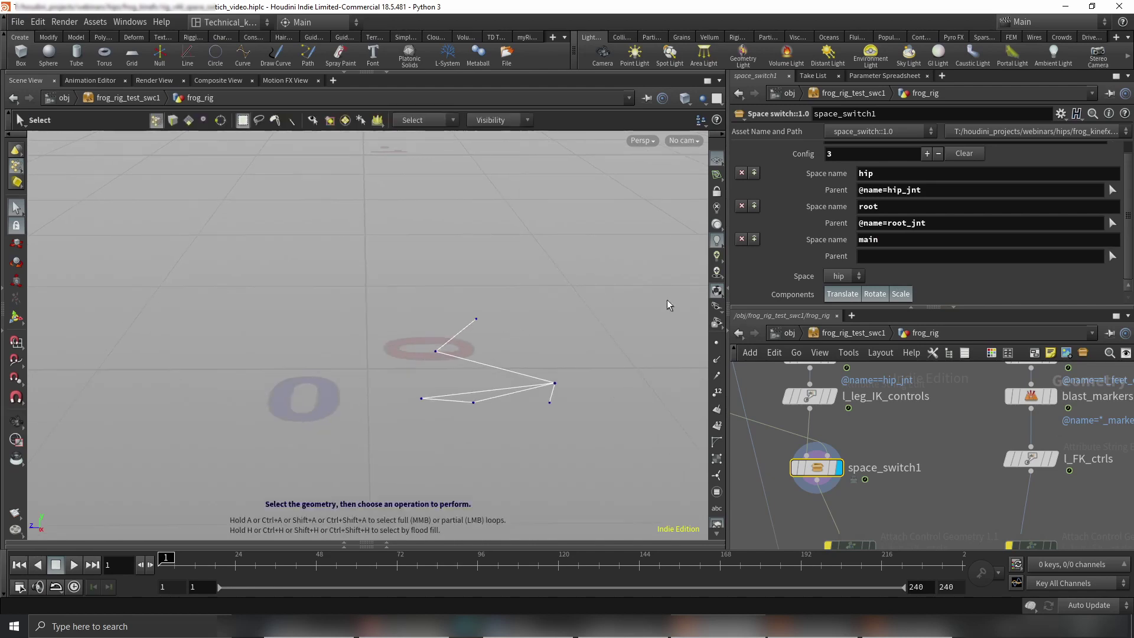
pyautogui.click(1112, 256)
pyautogui.click(943, 132)
pyautogui.click(906, 167)
pyautogui.keyDown('alt'); pyautogui.moveTo(319, 348); pyautogui.dragTo(362, 392); pyautogui.keyUp('alt')
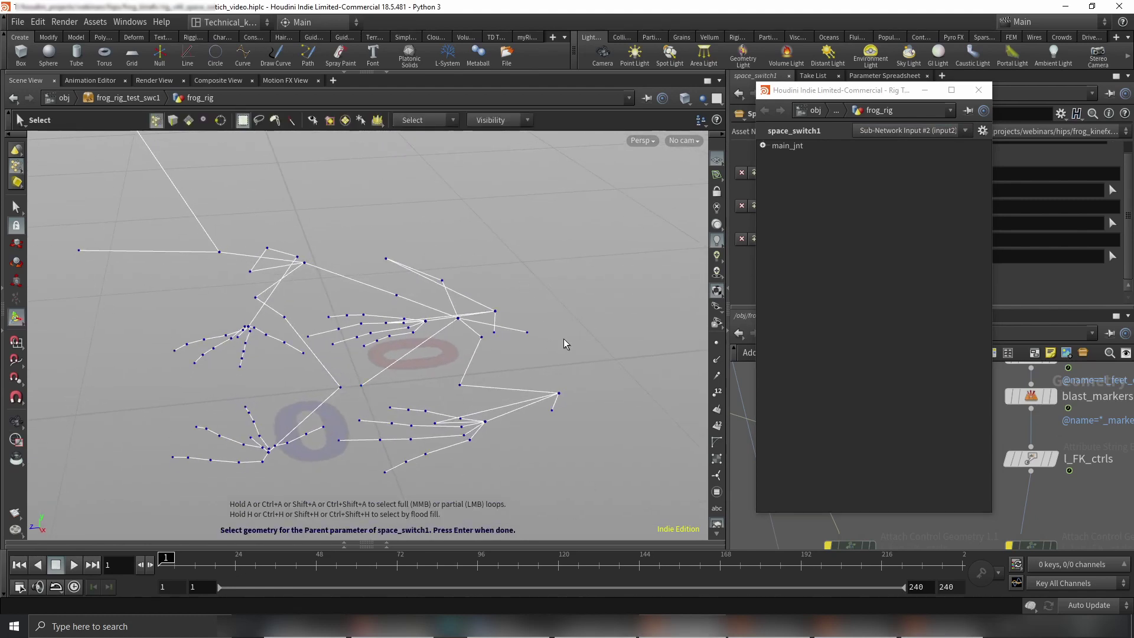
pyautogui.click(806, 146)
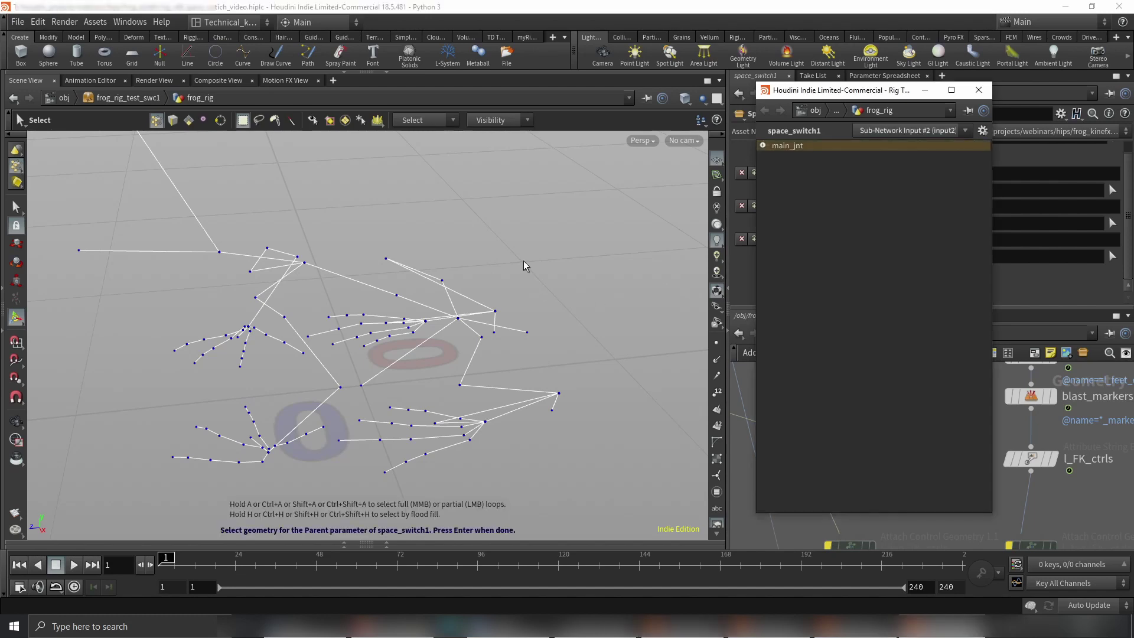
pyautogui.click(361, 385)
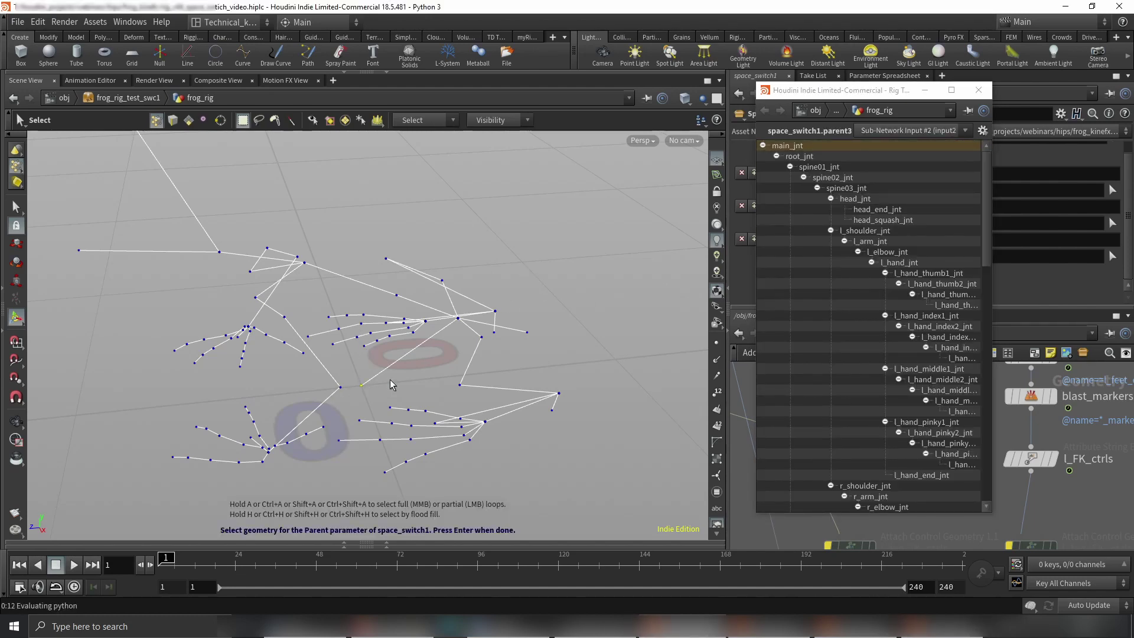
pyautogui.press('Return')
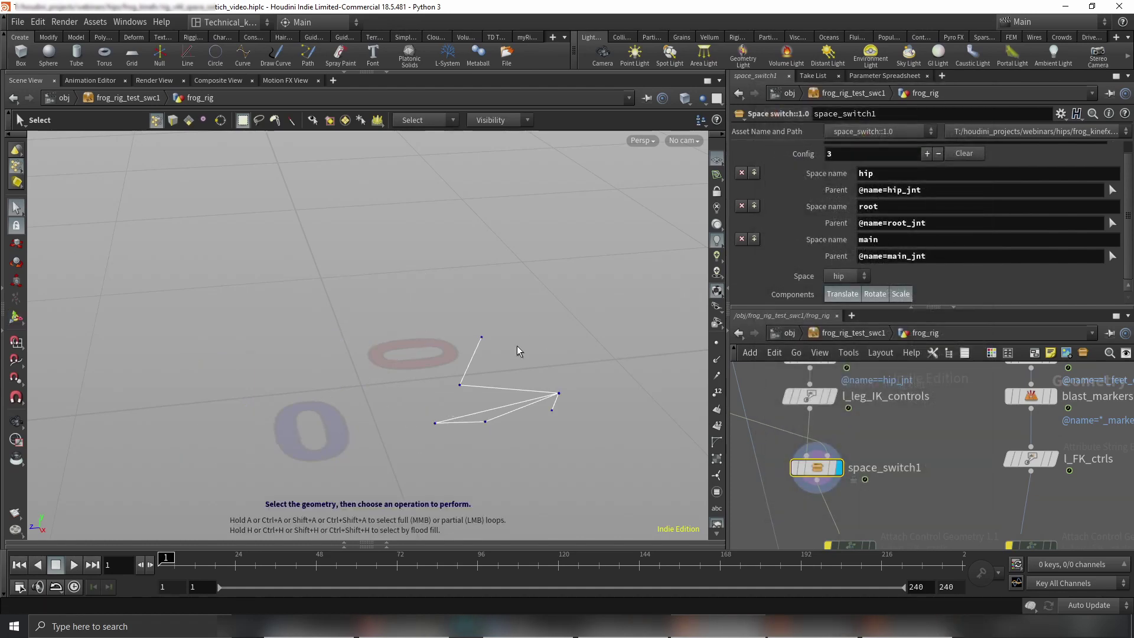
# Orbit the leg chain and scrub the timeline to check the leg motion
pyautogui.scroll(-3, 898, 470)
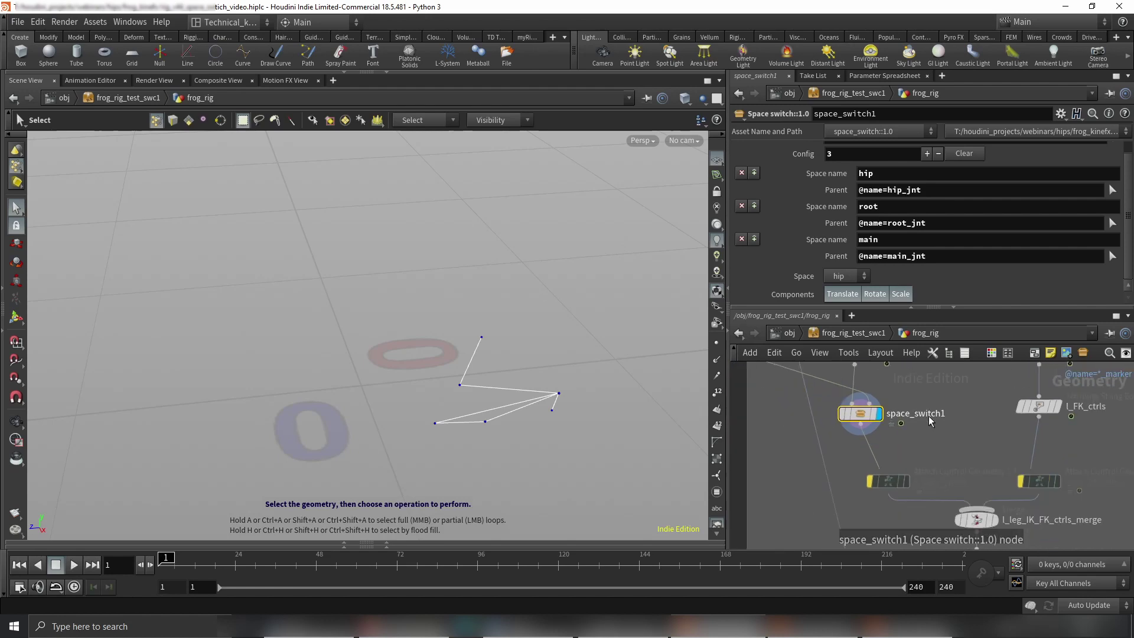
pyautogui.press('space')
pyautogui.moveTo(541, 365)
pyautogui.mouseDown()
pyautogui.moveTo(499, 375)
pyautogui.moveTo(527, 369)
pyautogui.mouseUp()
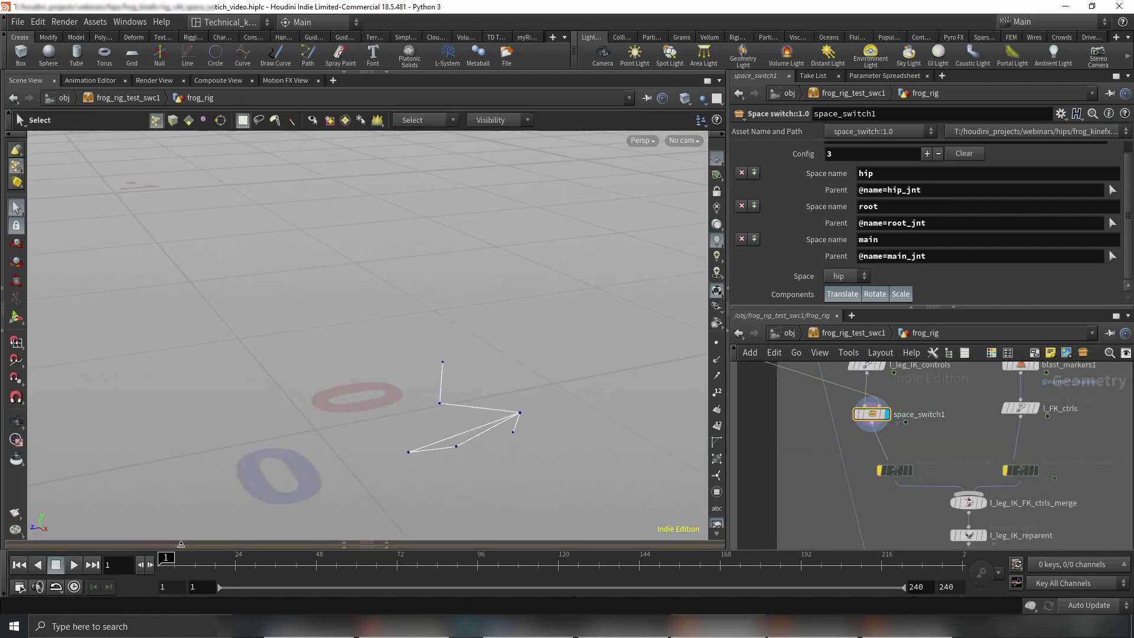
pyautogui.moveTo(166, 557)
pyautogui.mouseDown()
pyautogui.moveTo(371, 558)
pyautogui.moveTo(164, 558)
pyautogui.mouseUp()
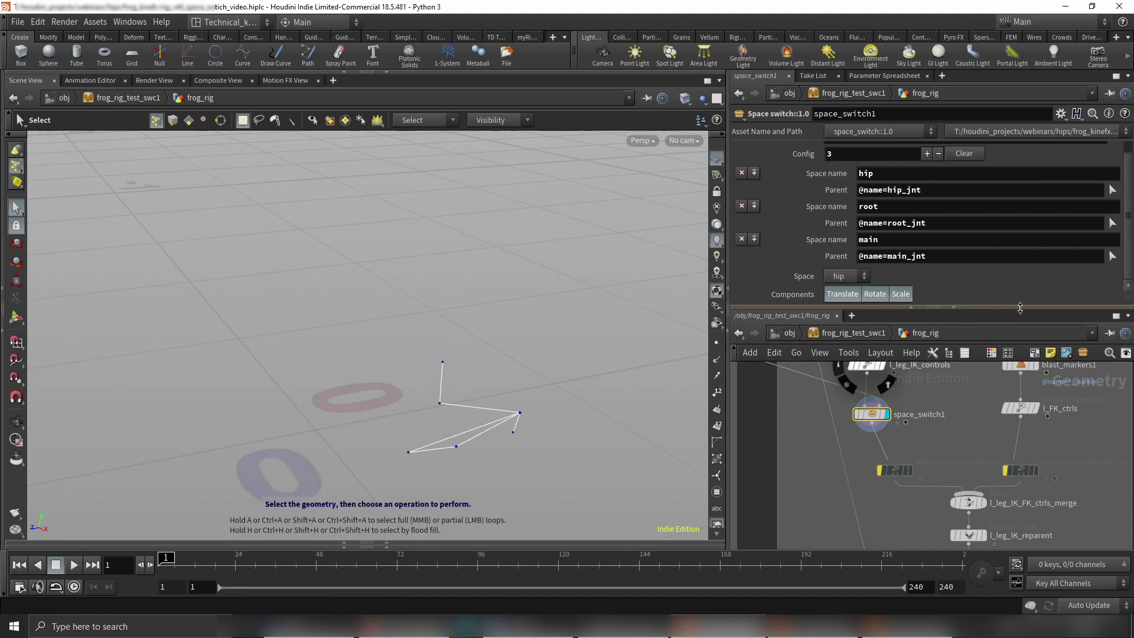
# Switch the left ankle IK control to main space and scrub frames to watch the leg
pyautogui.moveTo(1022, 307); pyautogui.dragTo(1023, 323)
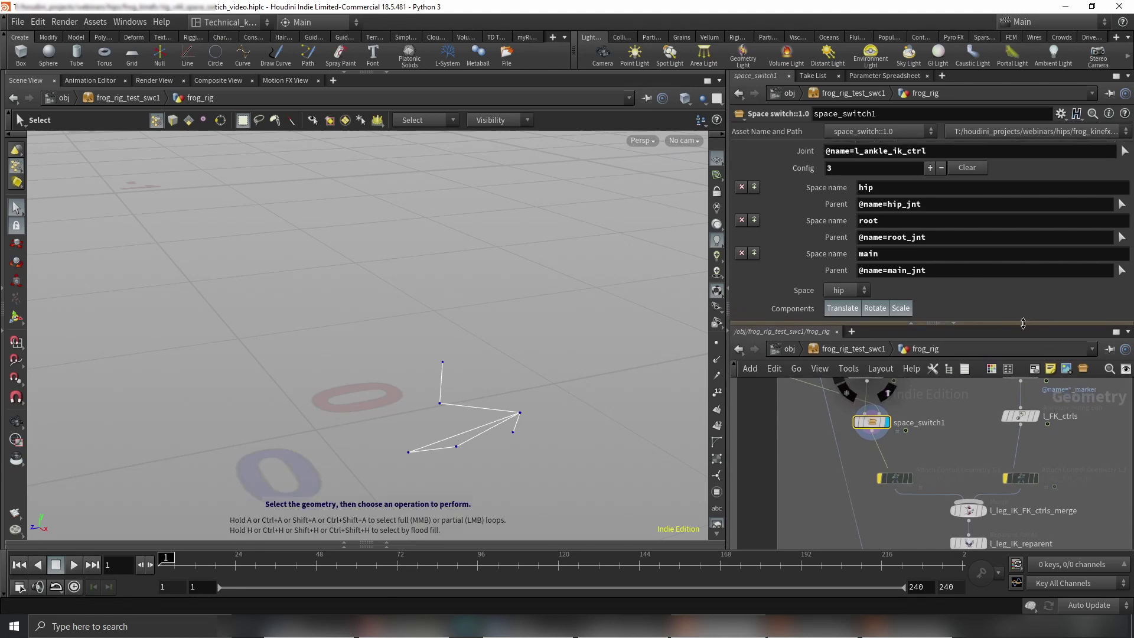
pyautogui.click(834, 289)
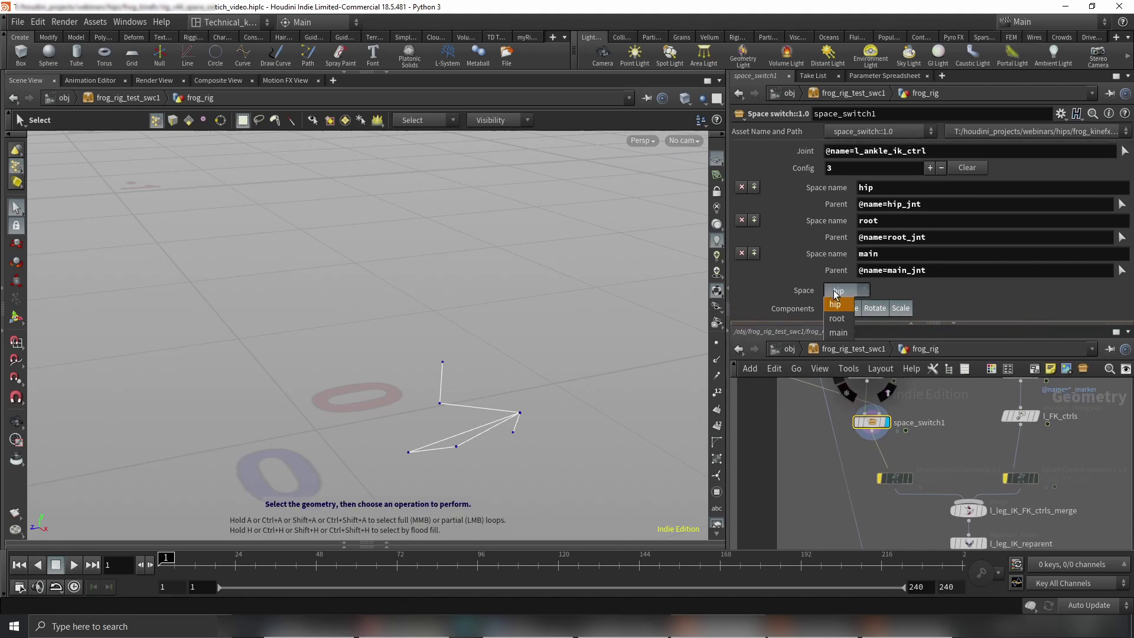
pyautogui.click(837, 332)
pyautogui.moveTo(166, 565); pyautogui.dragTo(208, 565)
pyautogui.press('Escape')
pyautogui.moveTo(561, 425); pyautogui.dragTo(501, 435)
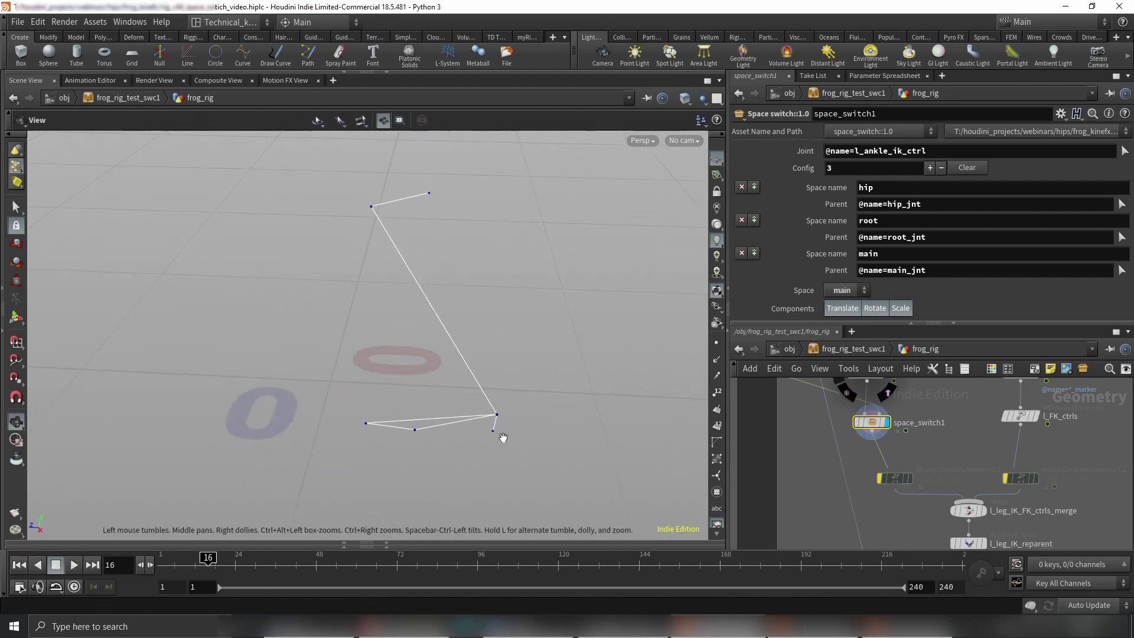
pyautogui.press('s')
pyautogui.click(211, 557)
pyautogui.moveTo(211, 557); pyautogui.dragTo(158, 576)
# Switch the ankle control to root space and scrub to check the leg motion
pyautogui.click(844, 290)
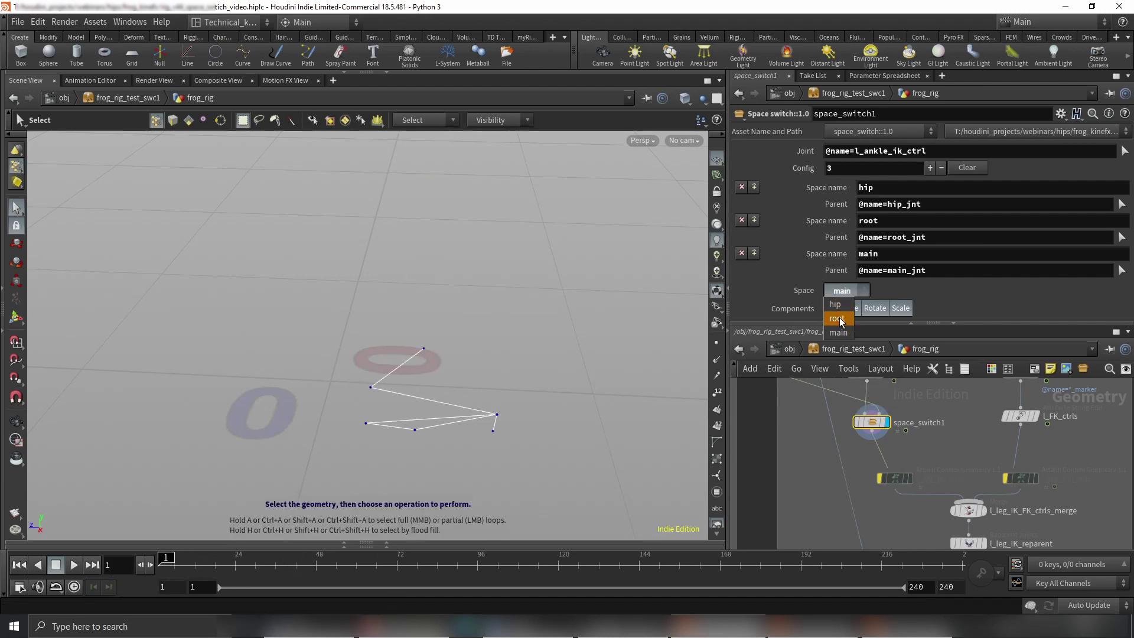
pyautogui.click(839, 319)
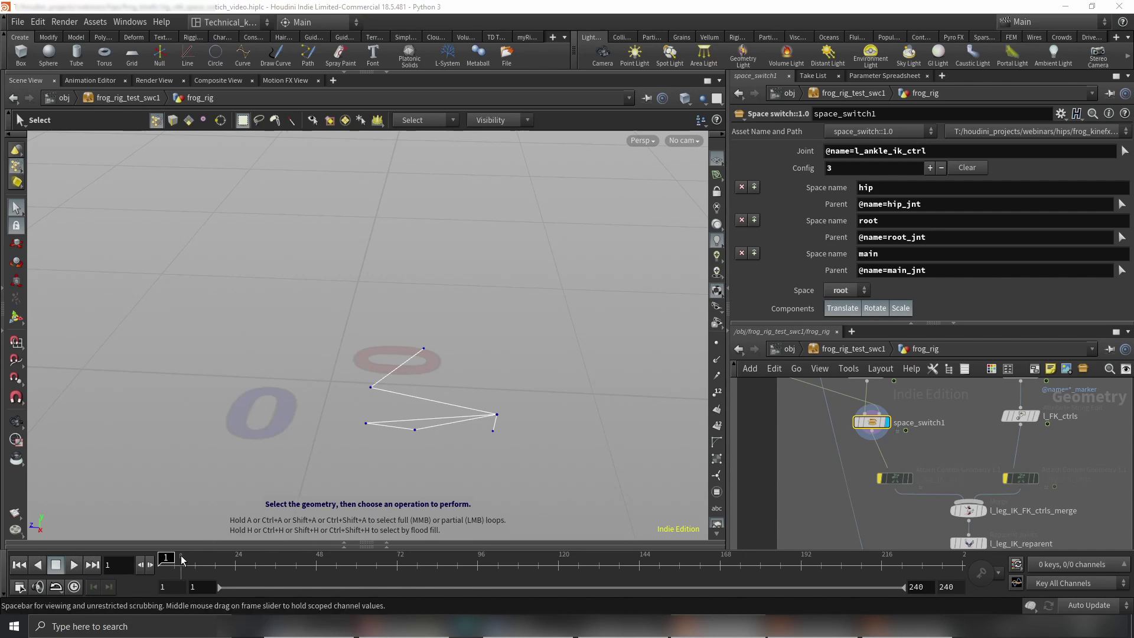
pyautogui.moveTo(171, 557)
pyautogui.mouseDown()
pyautogui.moveTo(298, 557)
pyautogui.moveTo(363, 572)
pyautogui.moveTo(165, 557)
pyautogui.mouseUp()
pyautogui.click(849, 289)
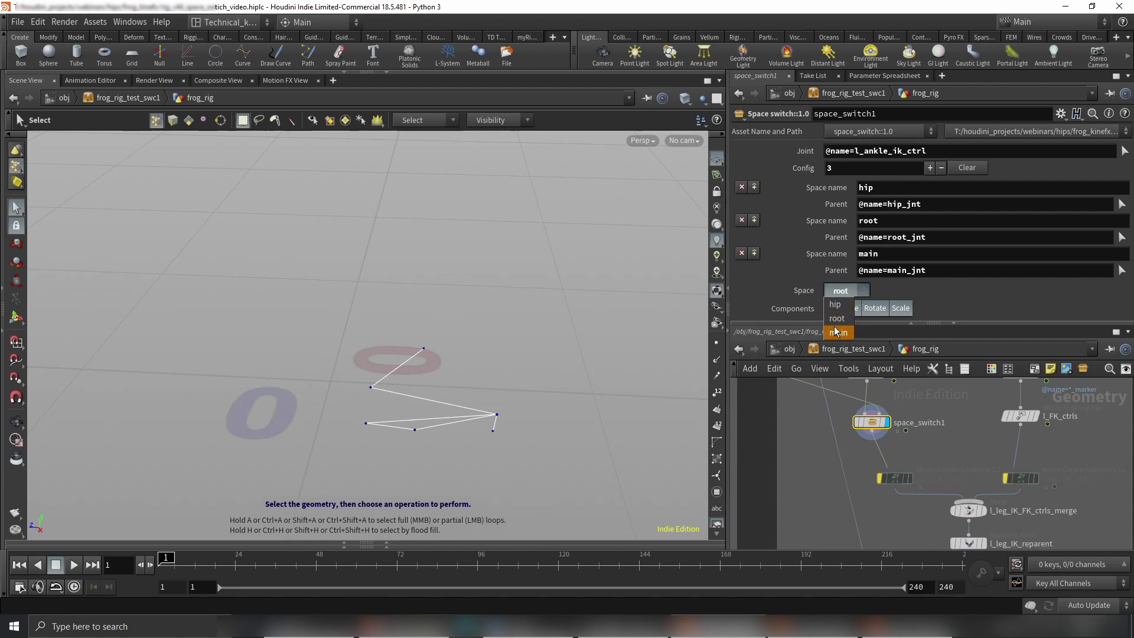
pyautogui.click(836, 319)
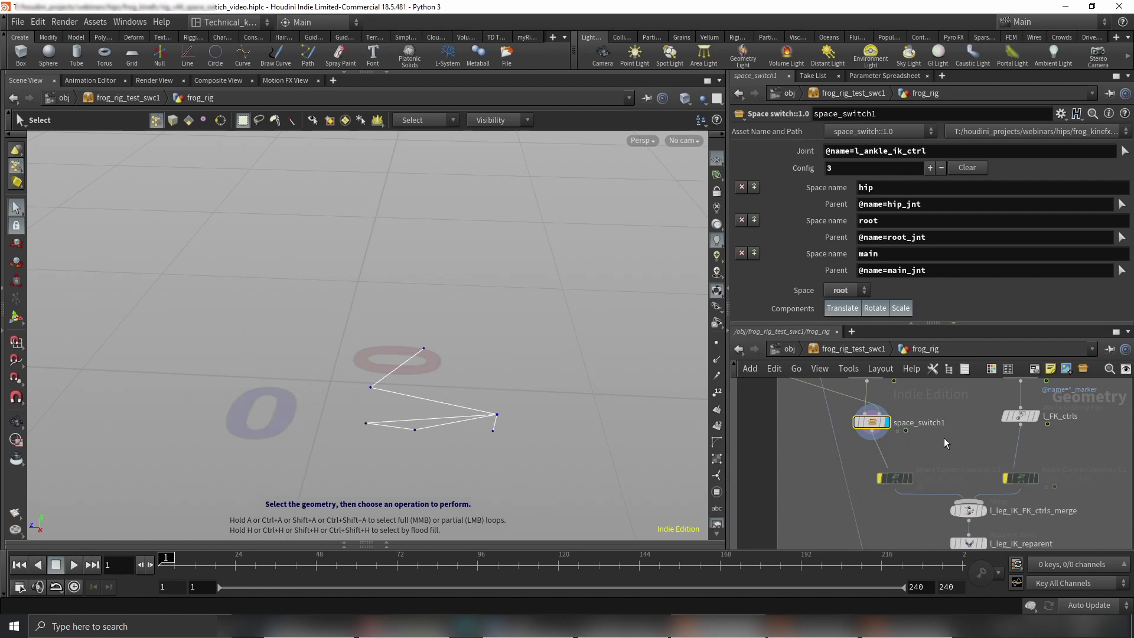
pyautogui.scroll(3, 927, 440)
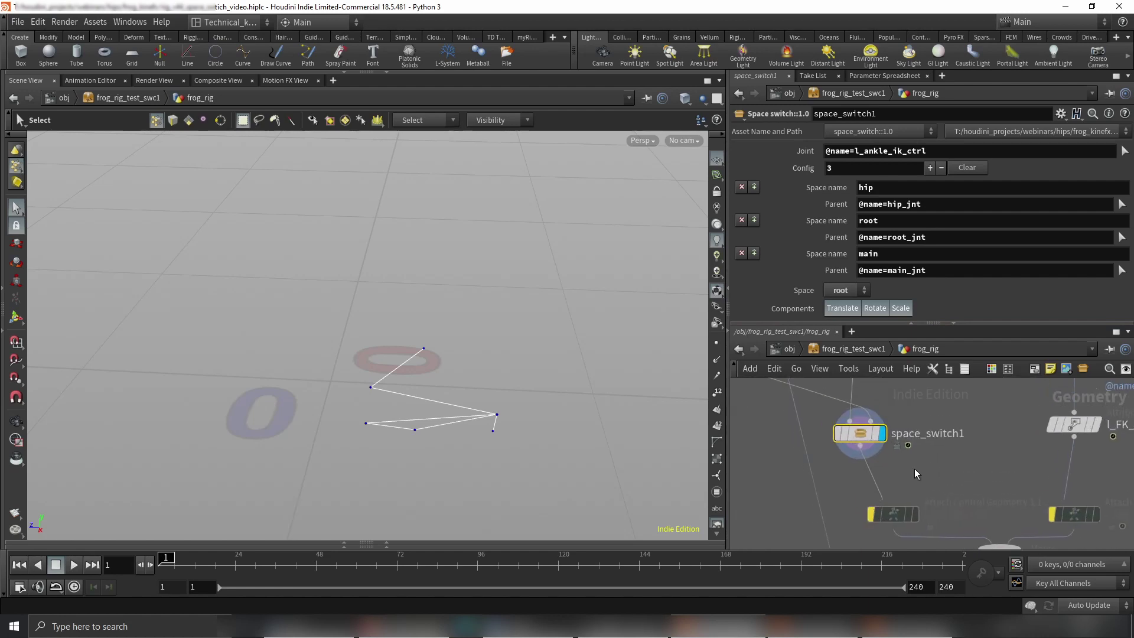
pyautogui.hotkey('ctrl', 'c')
pyautogui.hotkey('ctrl', 'v')
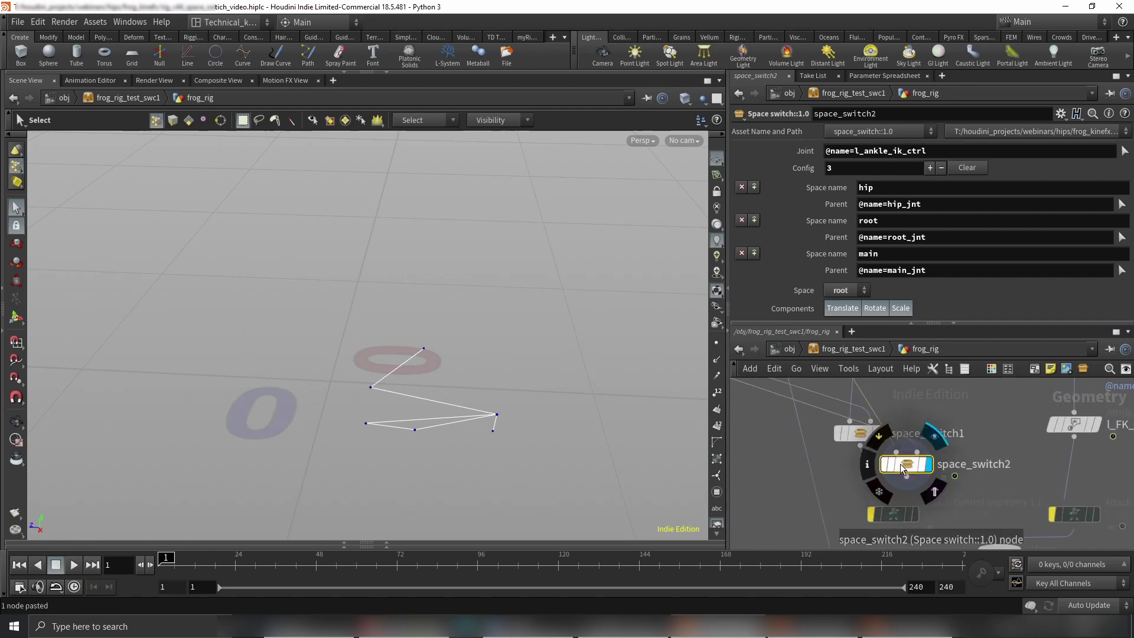
pyautogui.moveTo(901, 470); pyautogui.dragTo(914, 485)
pyautogui.click(860, 447)
pyautogui.click(909, 467)
pyautogui.moveTo(968, 463); pyautogui.dragTo(968, 455, button='middle')
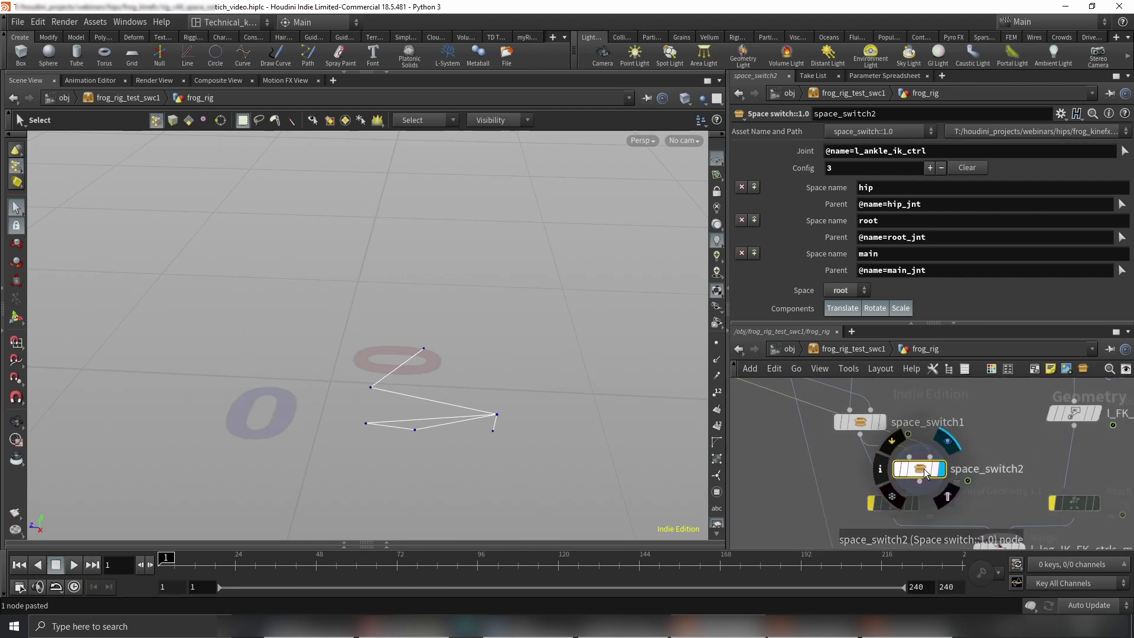
pyautogui.moveTo(920, 476); pyautogui.dragTo(929, 464)
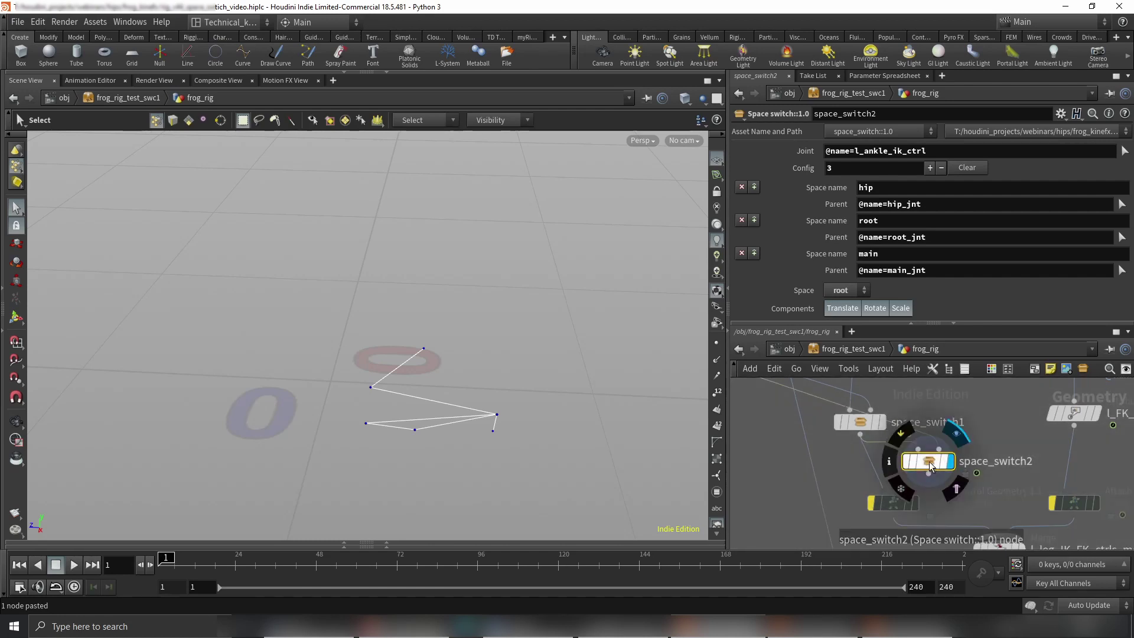
pyautogui.click(931, 466)
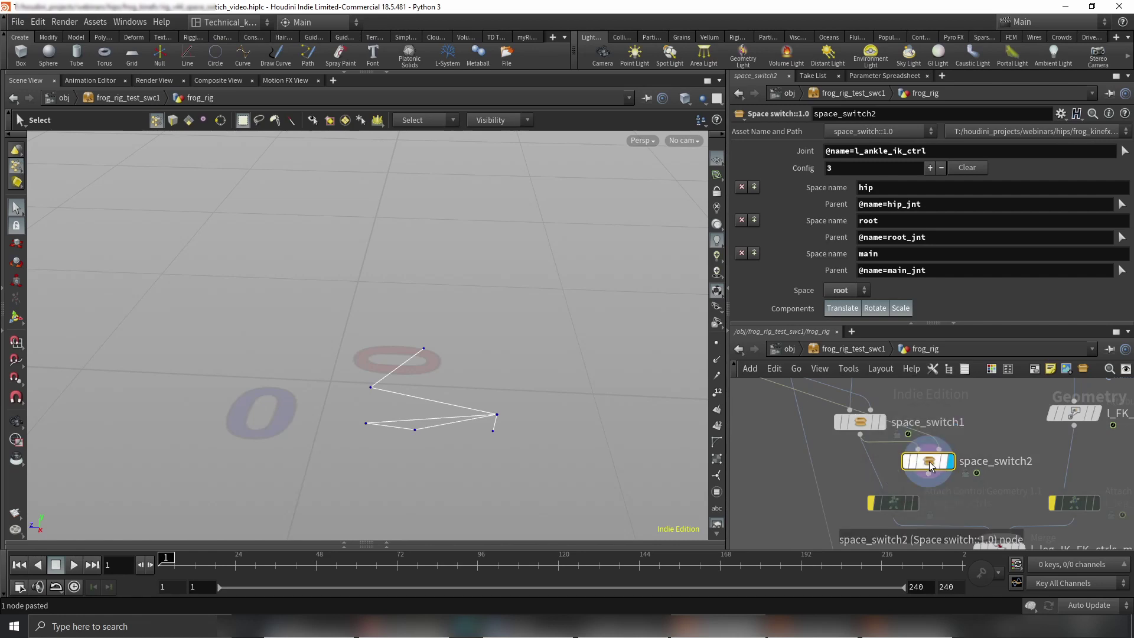
pyautogui.press('Escape')
pyautogui.moveTo(534, 339)
pyautogui.mouseDown()
pyautogui.moveTo(506, 354)
pyautogui.moveTo(515, 347)
pyautogui.mouseUp()
pyautogui.press('s')
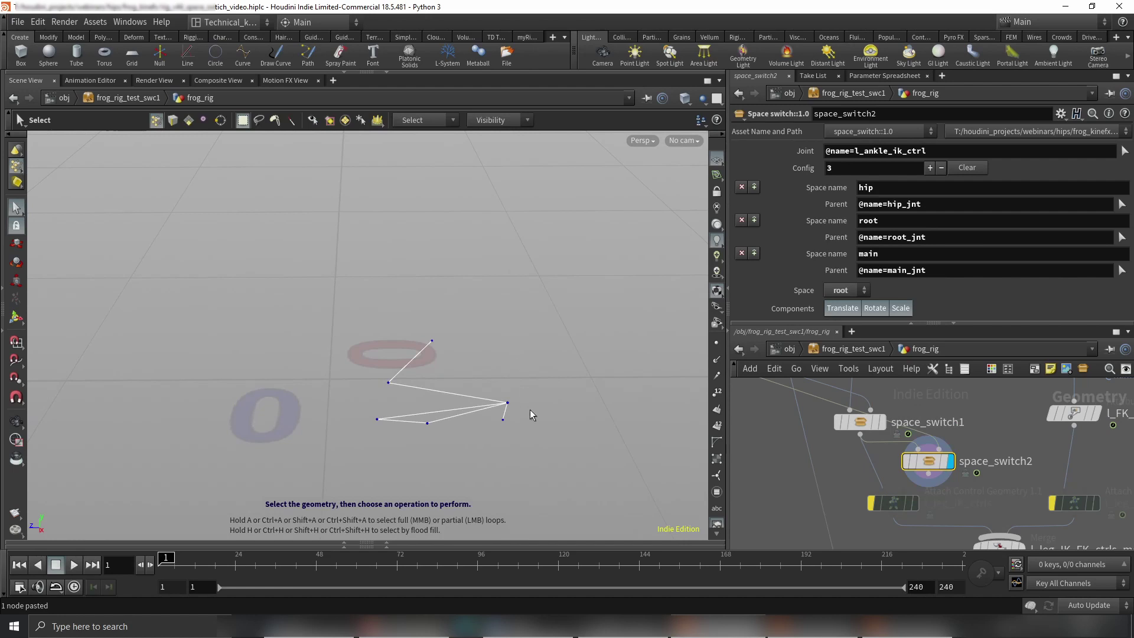
pyautogui.press('Escape')
pyautogui.moveTo(481, 480)
pyautogui.mouseDown()
pyautogui.moveTo(502, 473)
pyautogui.moveTo(483, 460)
pyautogui.mouseUp()
pyautogui.press('s')
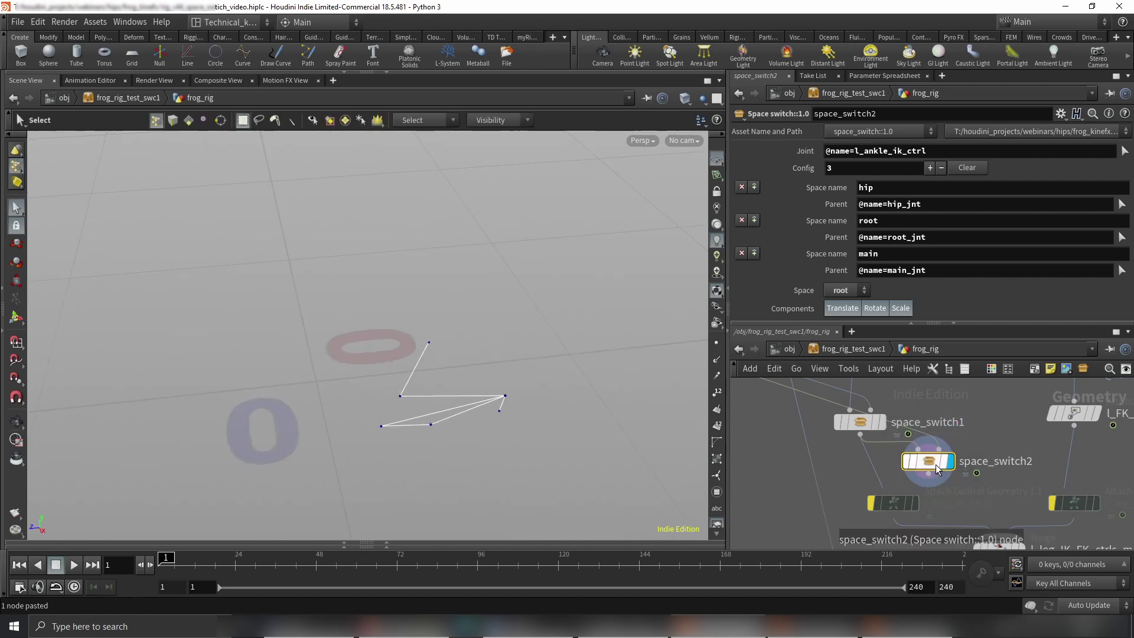
pyautogui.press('Delete')
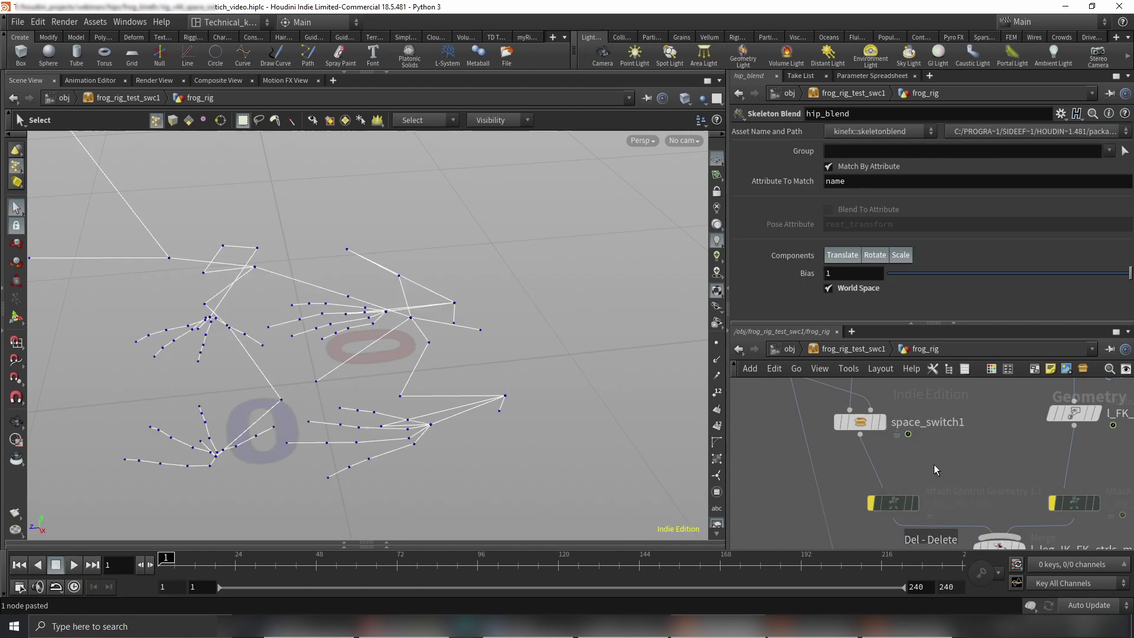
# Display only space_switch1's output and orbit around the leg chain
pyautogui.click(860, 422)
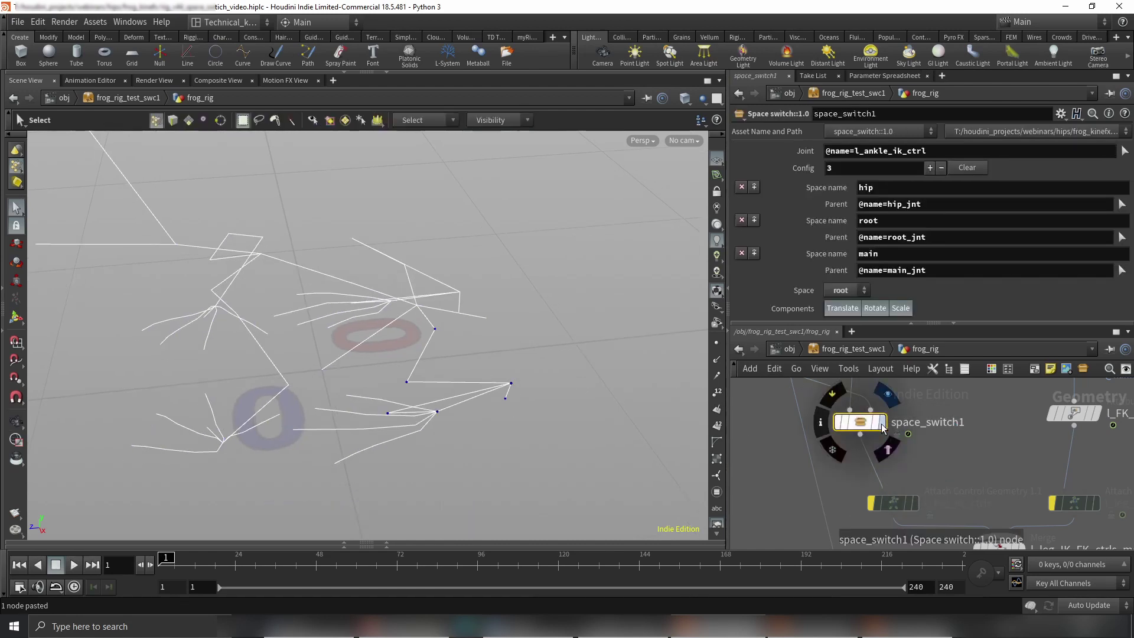
pyautogui.click(882, 421)
pyautogui.press('Escape')
pyautogui.moveTo(422, 377); pyautogui.dragTo(440, 377)
pyautogui.press('s')
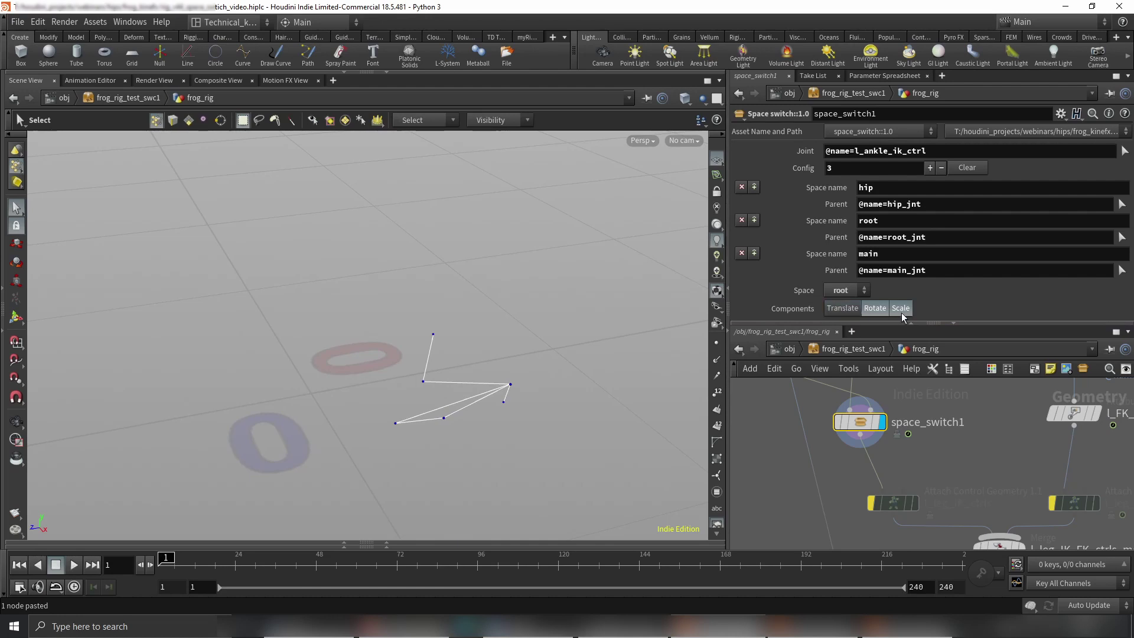
pyautogui.press('space')
pyautogui.moveTo(514, 378); pyautogui.dragTo(619, 331)
# Keep root with translation-only blending, then switch the ankle control to main space
pyautogui.click(847, 292)
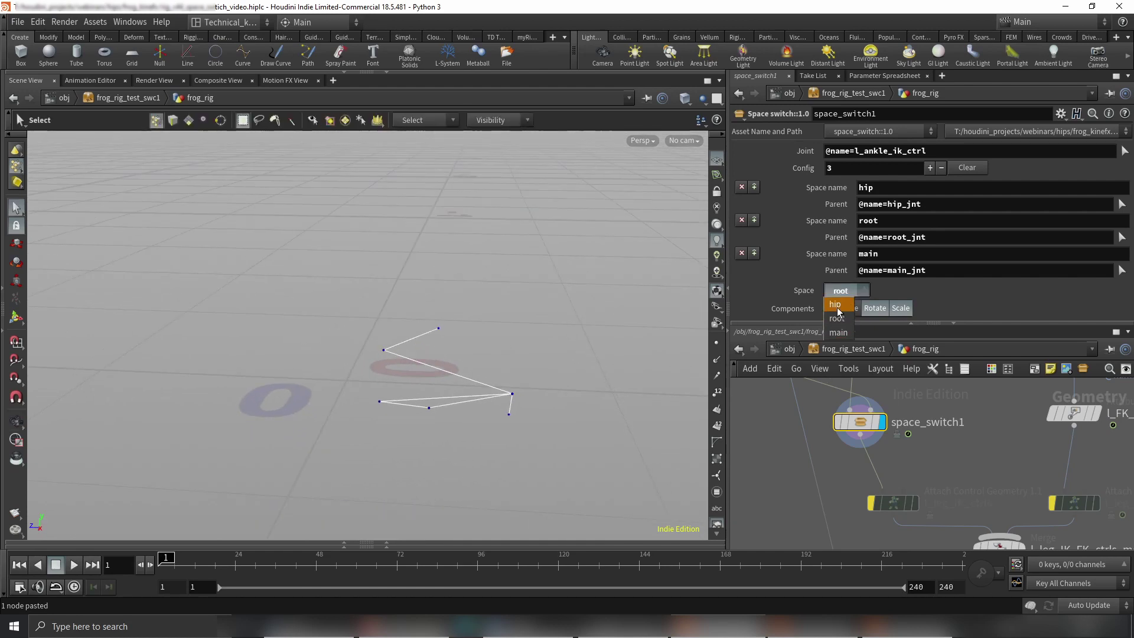
pyautogui.click(931, 294)
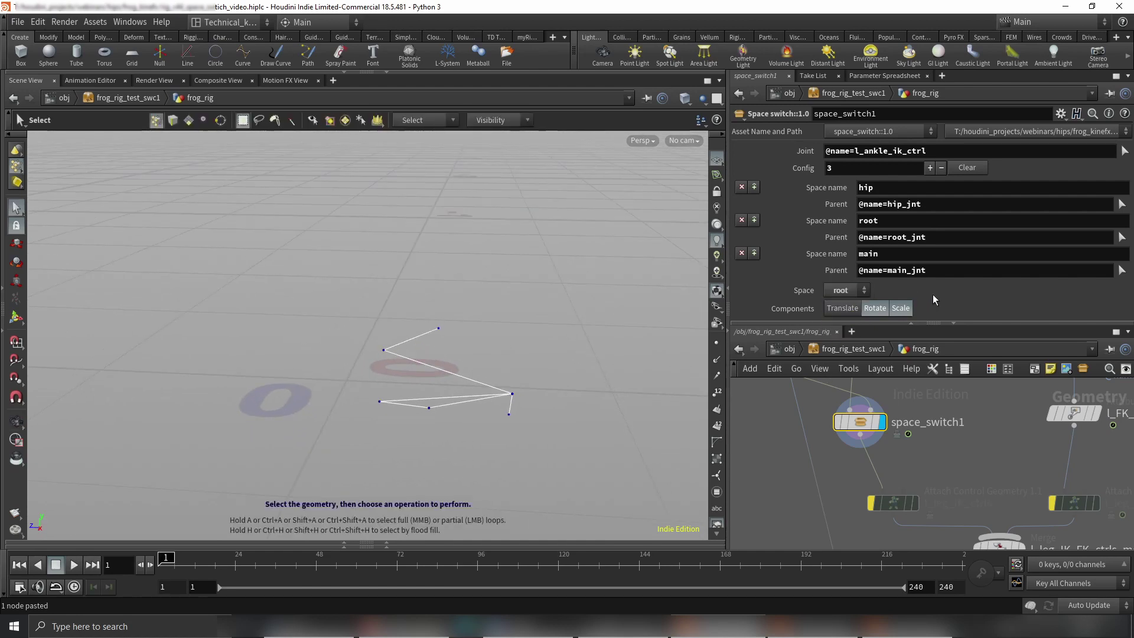
pyautogui.click(845, 311)
pyautogui.click(843, 290)
pyautogui.click(844, 322)
pyautogui.press('Escape')
pyautogui.moveTo(552, 325); pyautogui.dragTo(563, 327)
pyautogui.press('s')
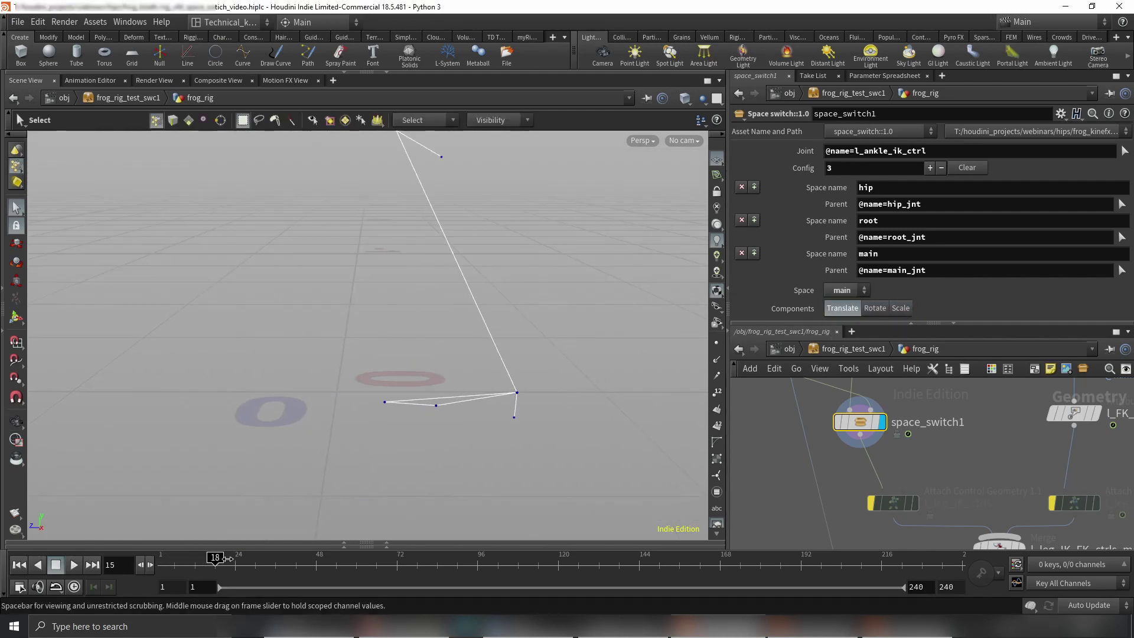
# Scrub the animation from frame 20 to 26, then set the ankle control space to hip
pyautogui.press('Escape')
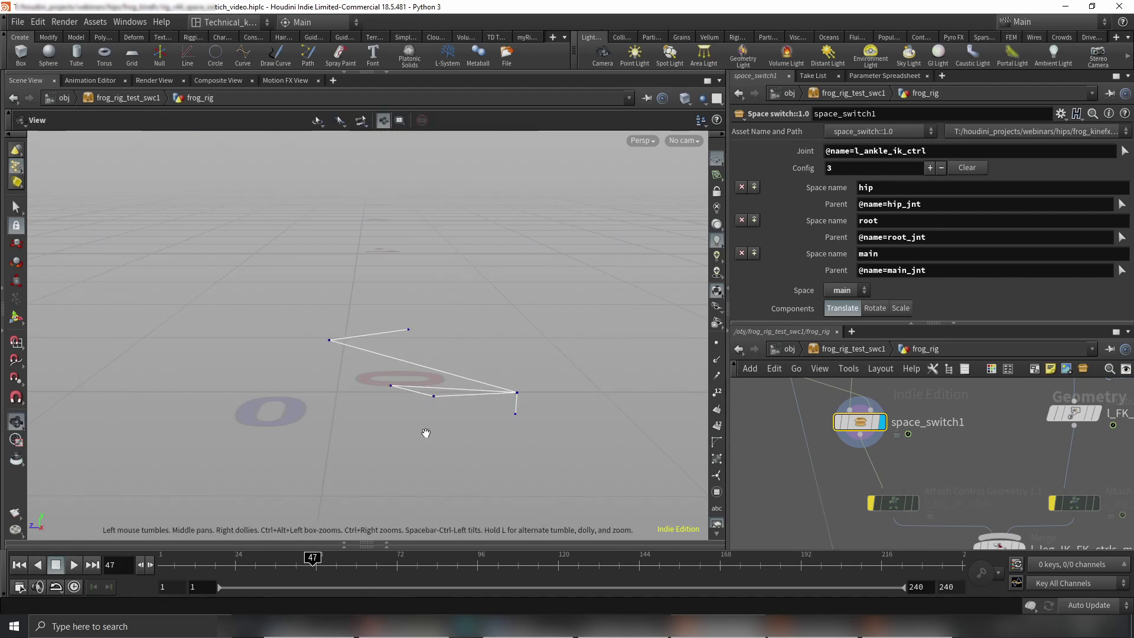
pyautogui.moveTo(436, 384); pyautogui.dragTo(555, 415)
pyautogui.press('s')
pyautogui.click(222, 558)
pyautogui.moveTo(221, 558)
pyautogui.mouseDown()
pyautogui.moveTo(379, 559)
pyautogui.moveTo(187, 559)
pyautogui.moveTo(242, 559)
pyautogui.mouseUp()
pyautogui.moveTo(449, 425); pyautogui.dragTo(537, 426)
pyautogui.click(845, 291)
pyautogui.click(834, 304)
# Enable translate, rotate and scale blending and rewind to frame 1
pyautogui.moveTo(842, 308); pyautogui.dragTo(901, 308)
pyautogui.click(19, 564)
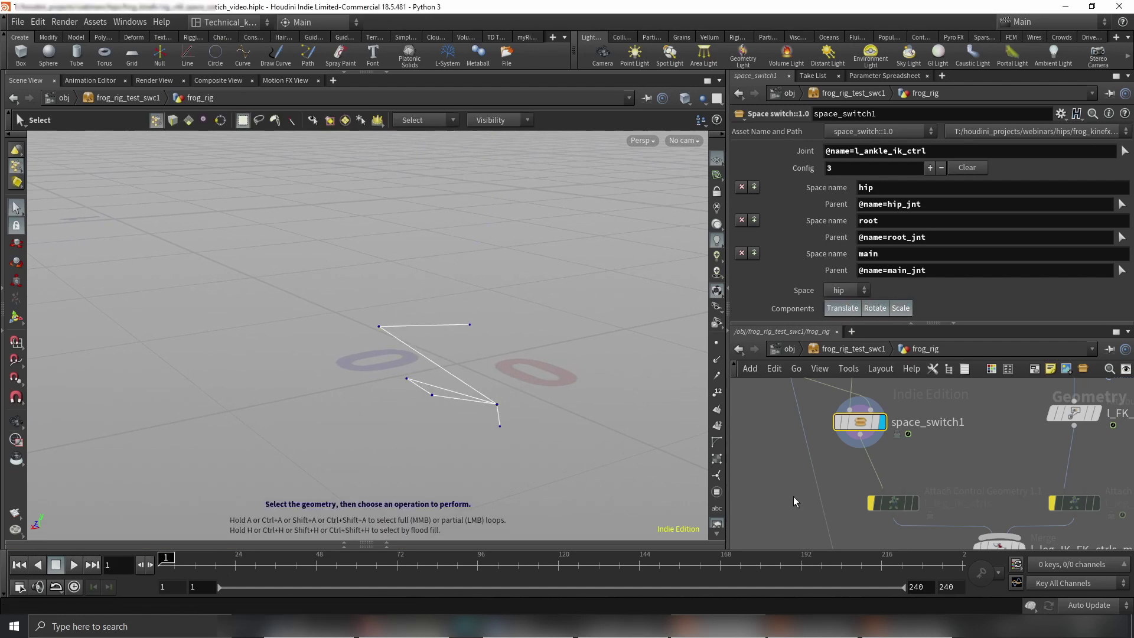
pyautogui.scroll(-3, 921, 462)
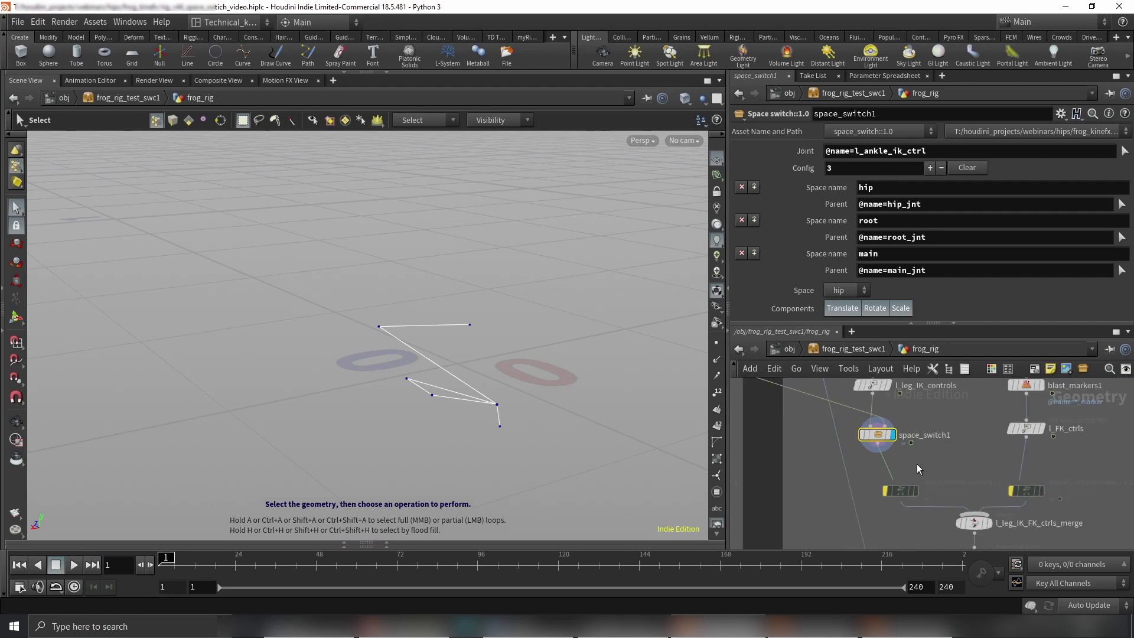
pyautogui.scroll(3, 895, 493)
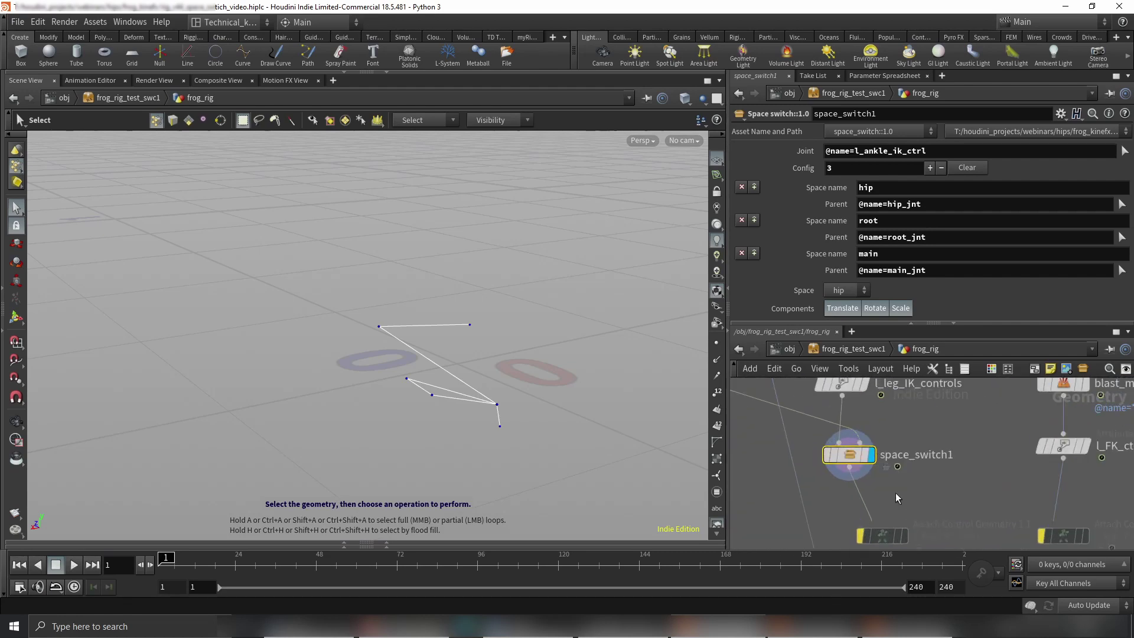
# Dive inside space_switch1 and pan to view its inner nodes
pyautogui.doubleClick(850, 456)
pyautogui.moveTo(870, 473); pyautogui.dragTo(791, 491, button='middle')
pyautogui.scroll(4, 805, 494)
pyautogui.moveTo(747, 422); pyautogui.dragTo(791, 468, button='middle')
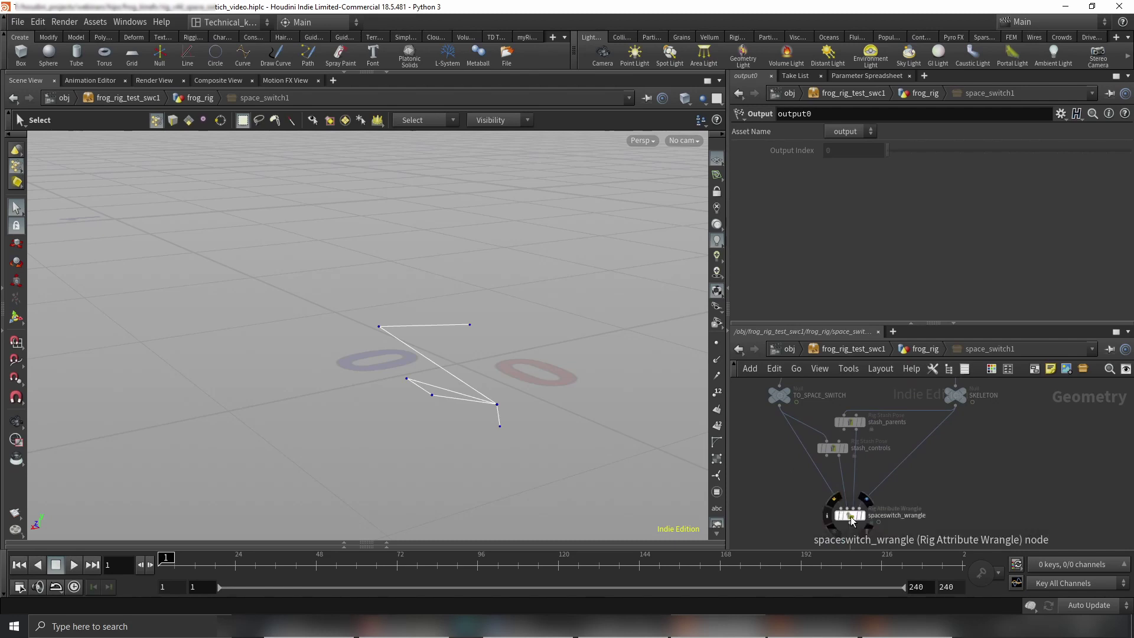
# Read through spaceswitch_wrangle's VEXpression code with an enlarged code editor
pyautogui.click(850, 516)
pyautogui.scroll(-2, 835, 260)
pyautogui.scroll(-8, 834, 261)
pyautogui.scroll(7, 830, 260)
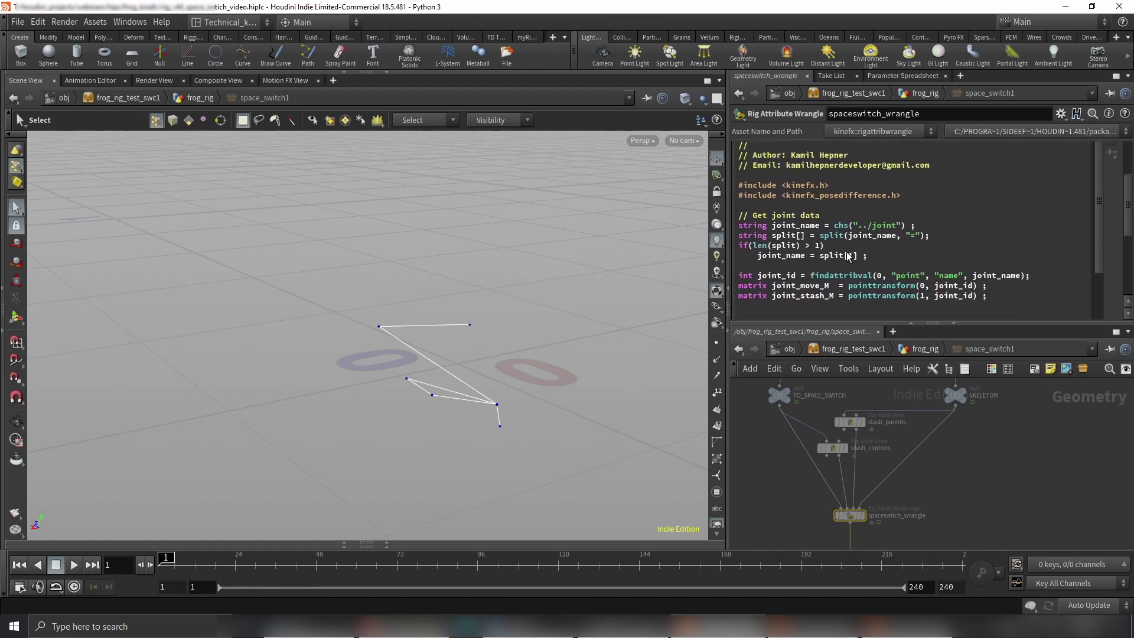
pyautogui.scroll(1, 847, 255)
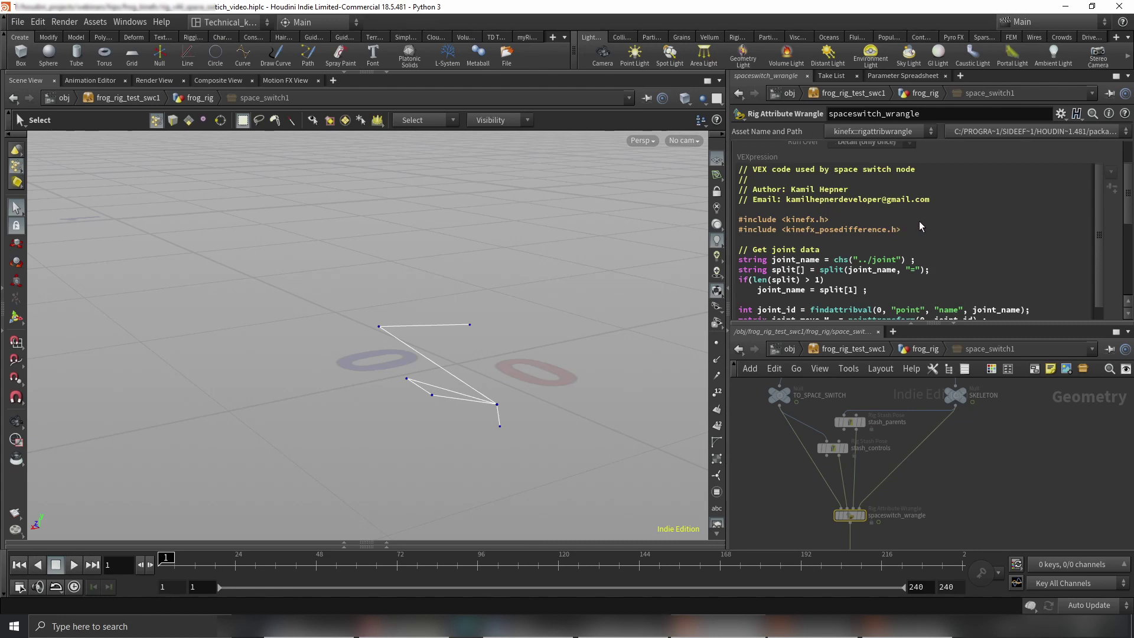
pyautogui.scroll(-5, 918, 225)
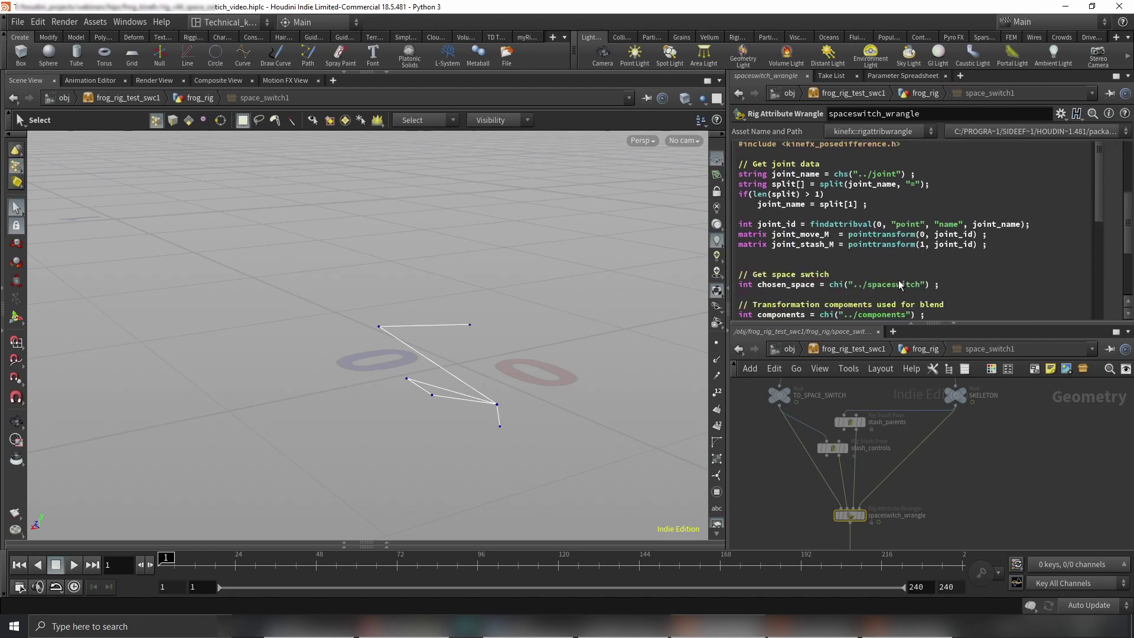
pyautogui.moveTo(899, 281); pyautogui.dragTo(899, 270)
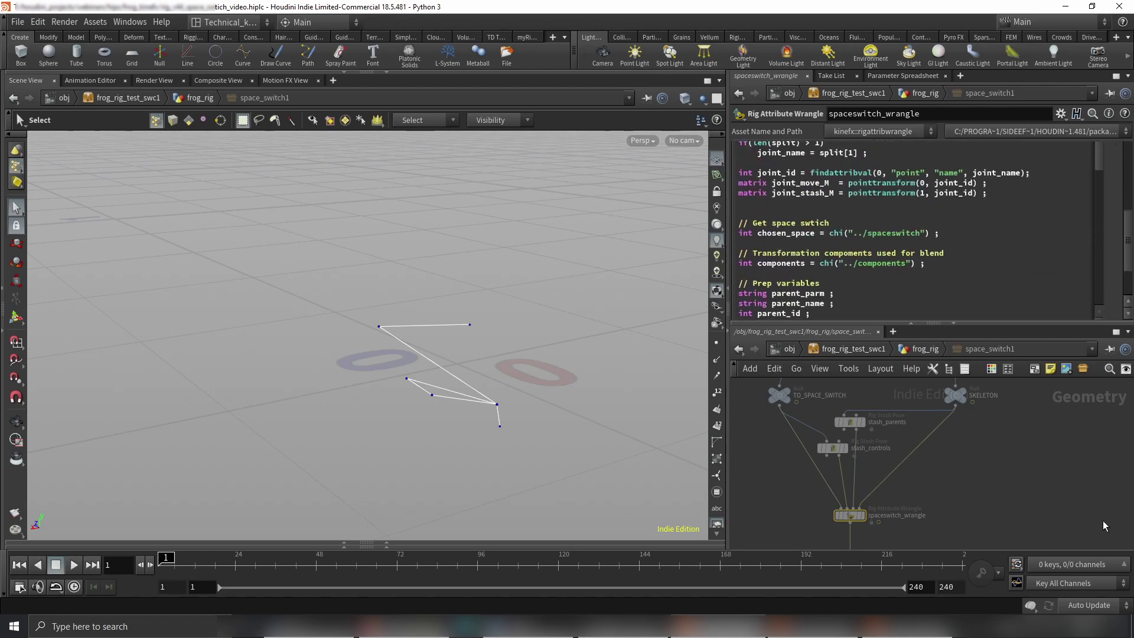
pyautogui.moveTo(974, 506); pyautogui.dragTo(999, 456, button='middle')
# Go up to the frog_rig network and orbit around the leg
pyautogui.press('u')
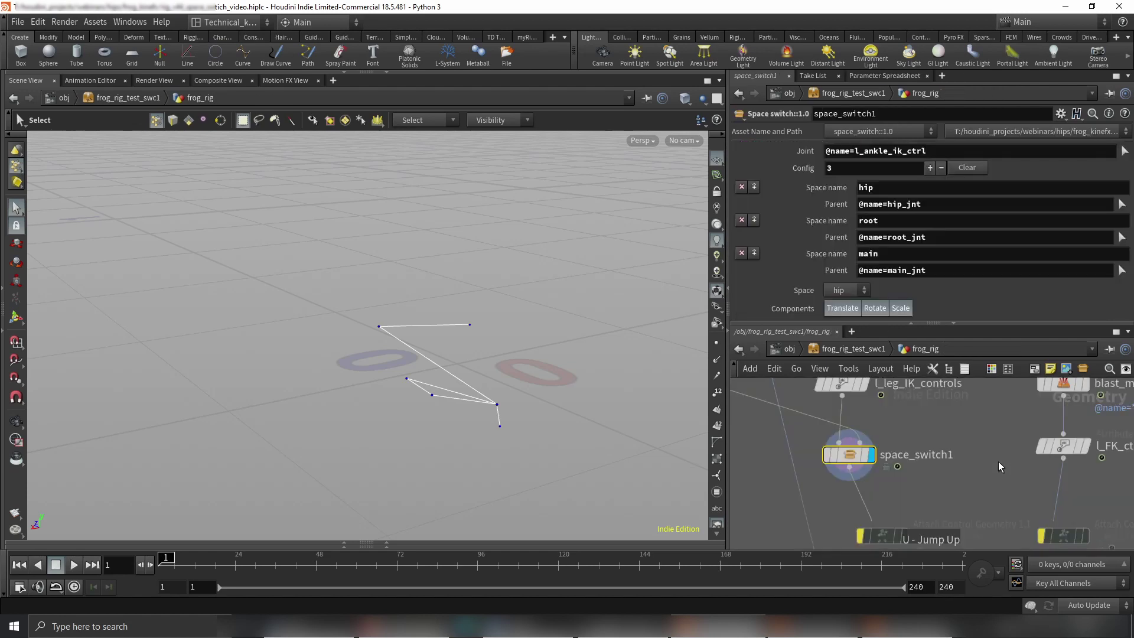
pyautogui.moveTo(841, 454)
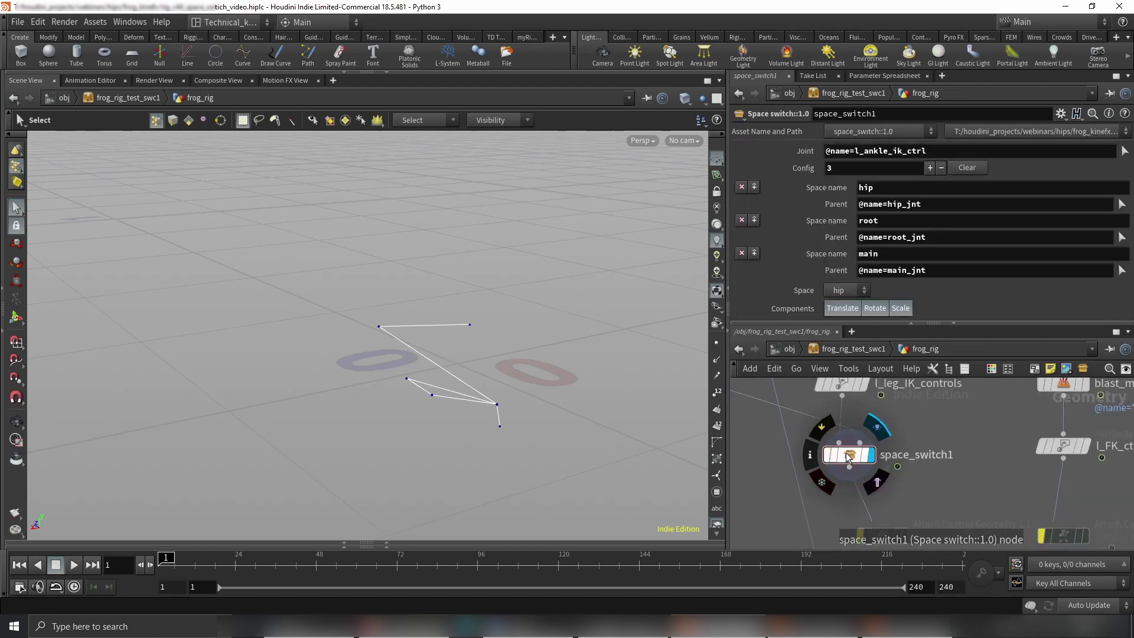
pyautogui.moveTo(508, 384); pyautogui.dragTo(663, 397)
pyautogui.moveTo(626, 349); pyautogui.dragTo(437, 379)
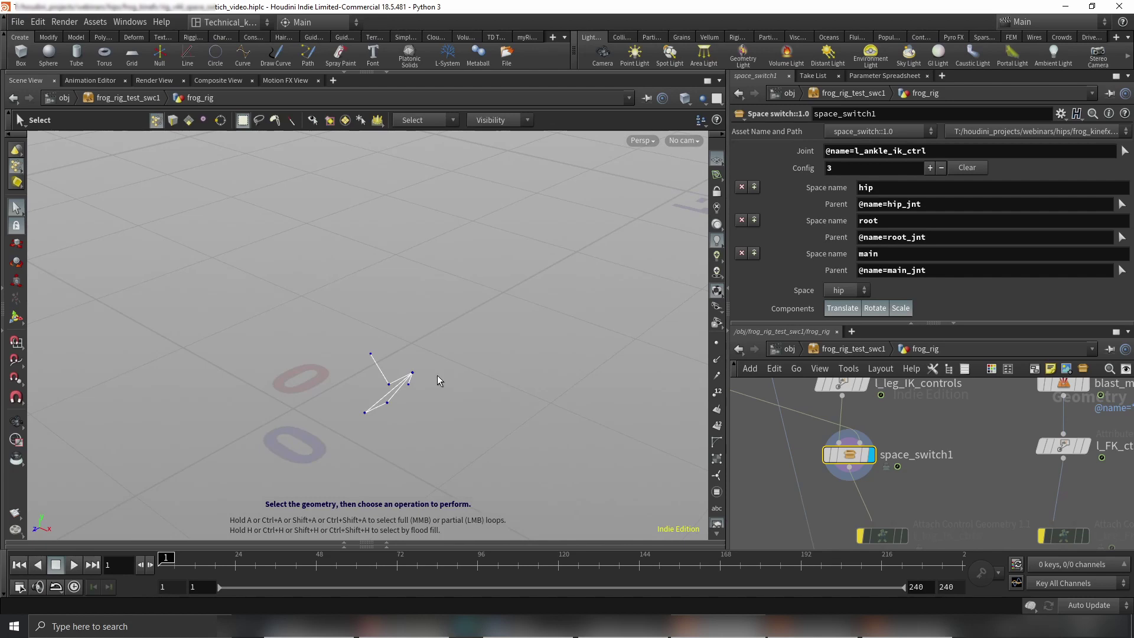
pyautogui.moveTo(437, 374); pyautogui.dragTo(435, 362)
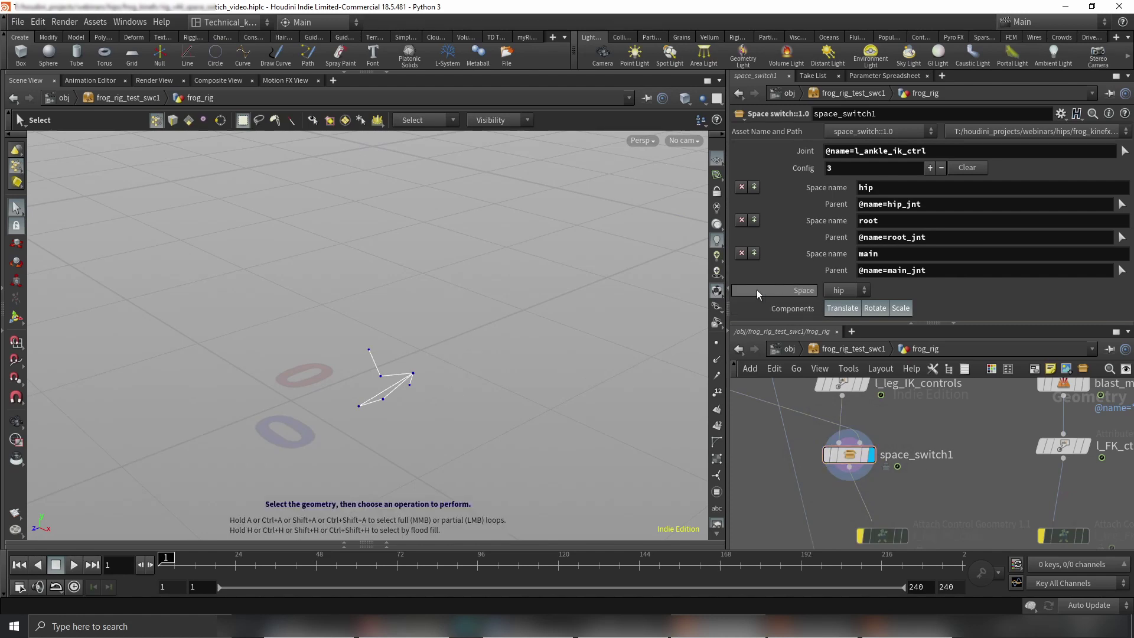
pyautogui.press('Escape')
pyautogui.moveTo(471, 344); pyautogui.dragTo(541, 335, button='middle')
pyautogui.press('s')
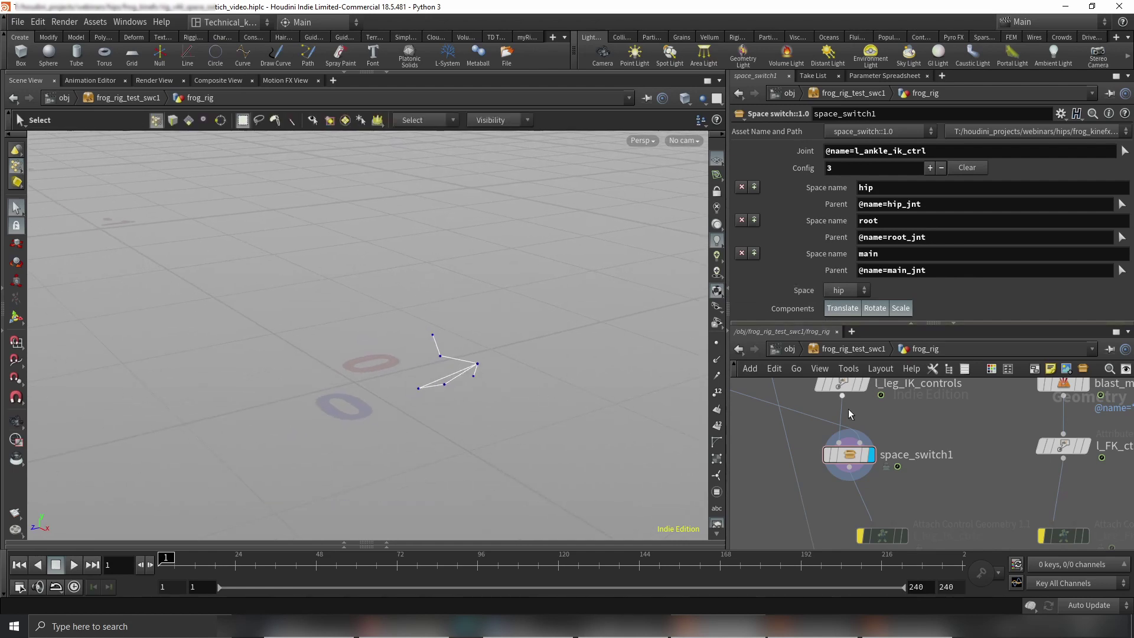
# Go up to object level and show the asset's CONTROLS parameters
pyautogui.press('u')
pyautogui.press('u')
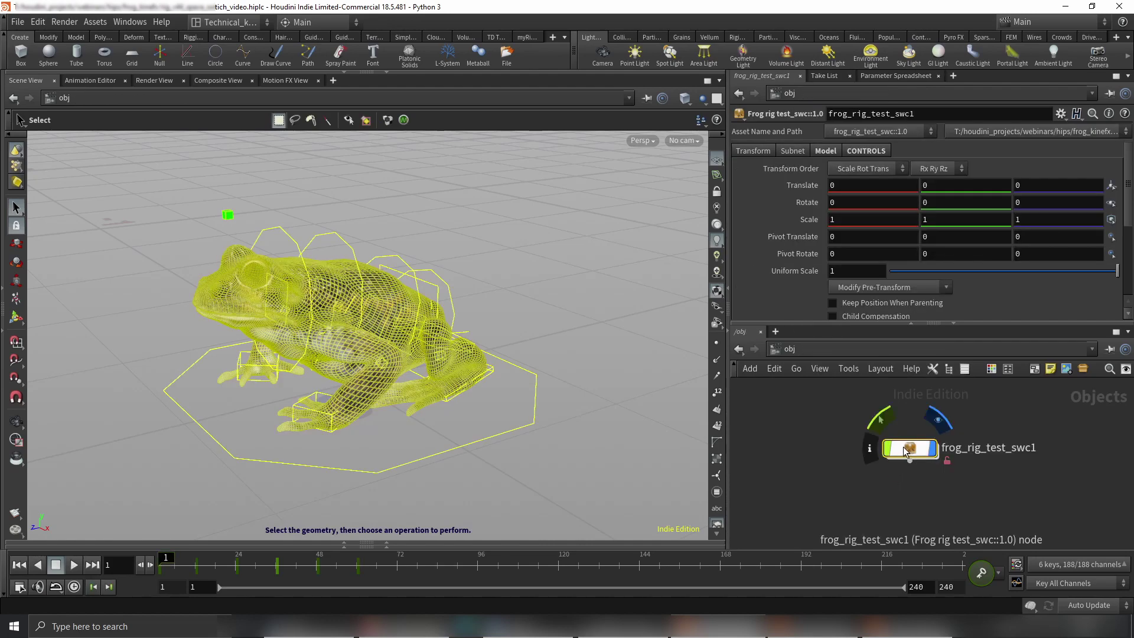
pyautogui.click(855, 151)
pyautogui.scroll(-2, 806, 266)
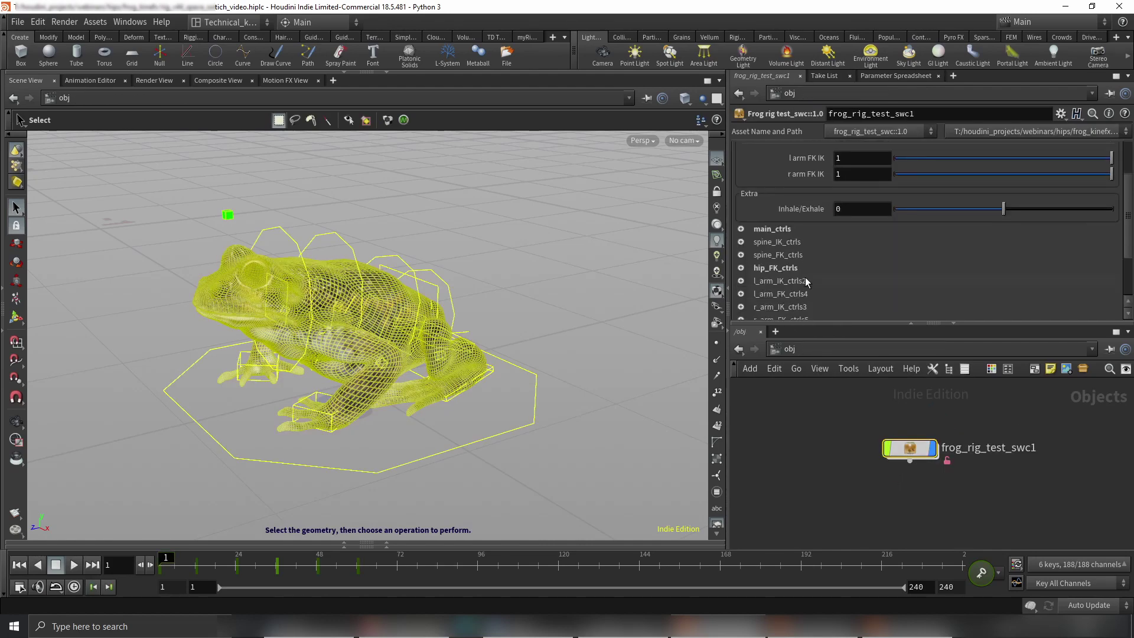
# Add a Folder parameter labelled SPACE SWITCH in Type Properties, then apply and accept
pyautogui.click(1061, 114)
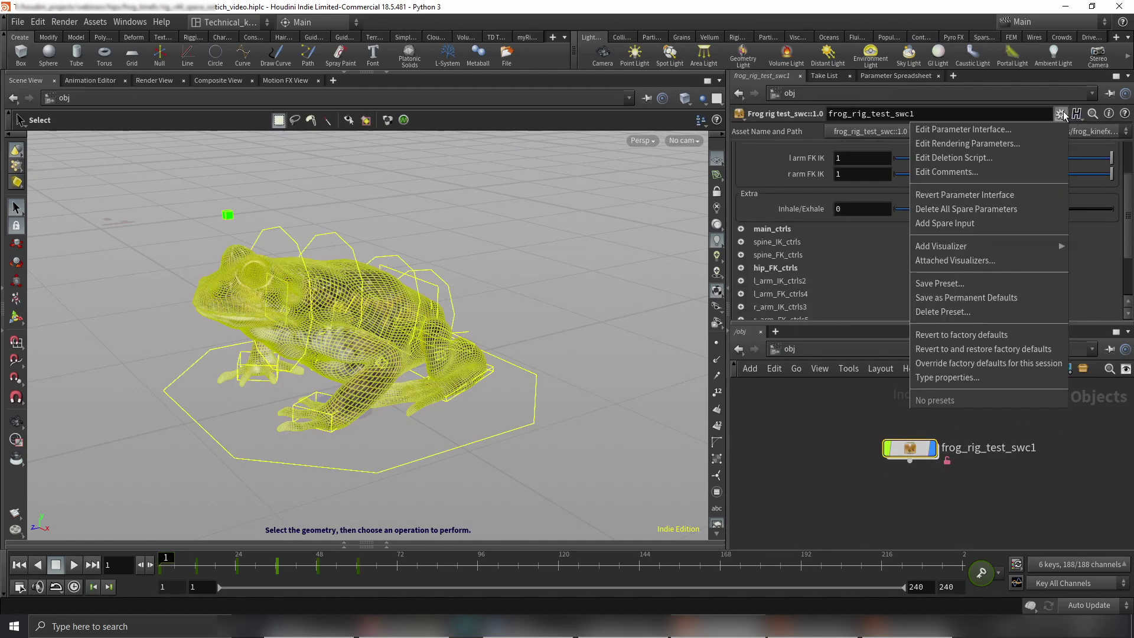
pyautogui.click(947, 378)
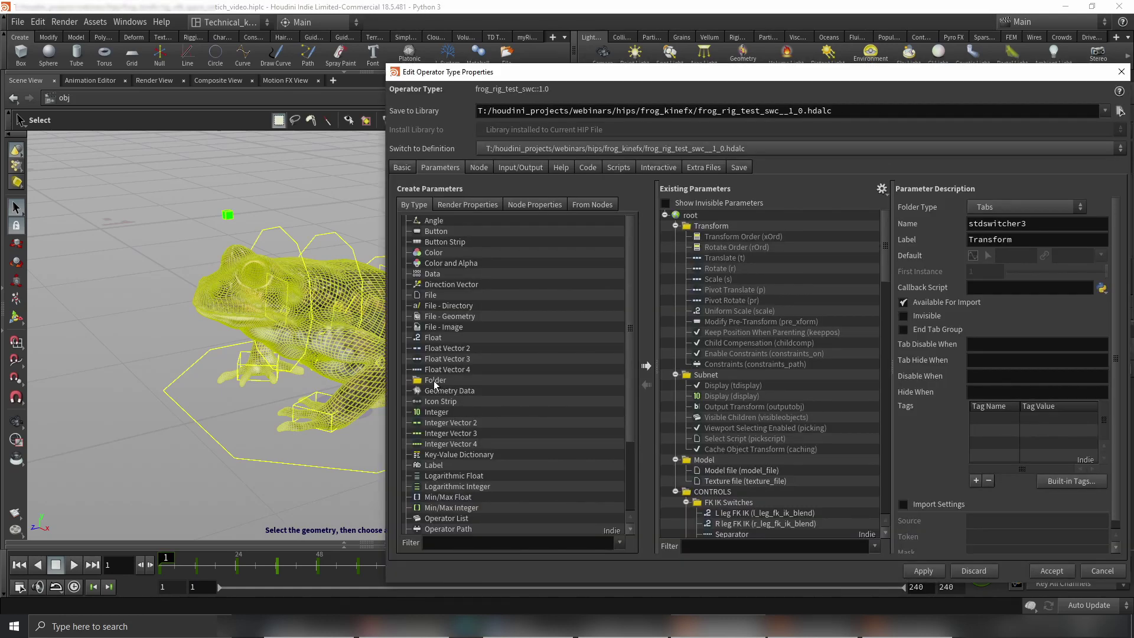
pyautogui.moveTo(435, 385); pyautogui.dragTo(687, 218)
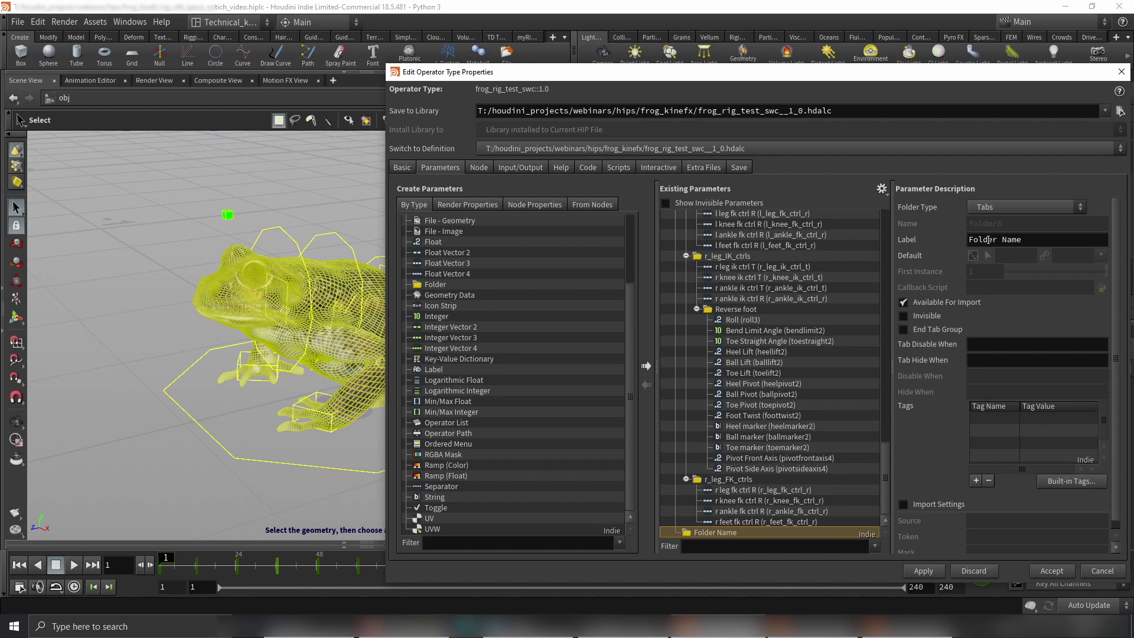
pyautogui.click(987, 240)
pyautogui.write('SPACE SWITCH')
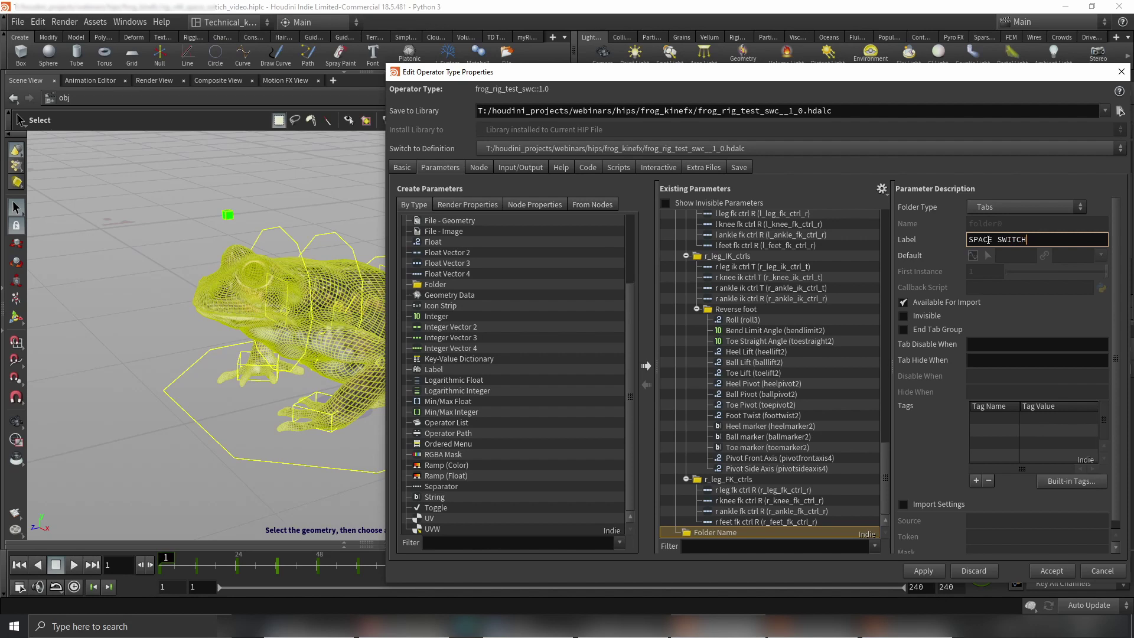
pyautogui.press('Return')
pyautogui.click(922, 572)
pyautogui.click(1053, 571)
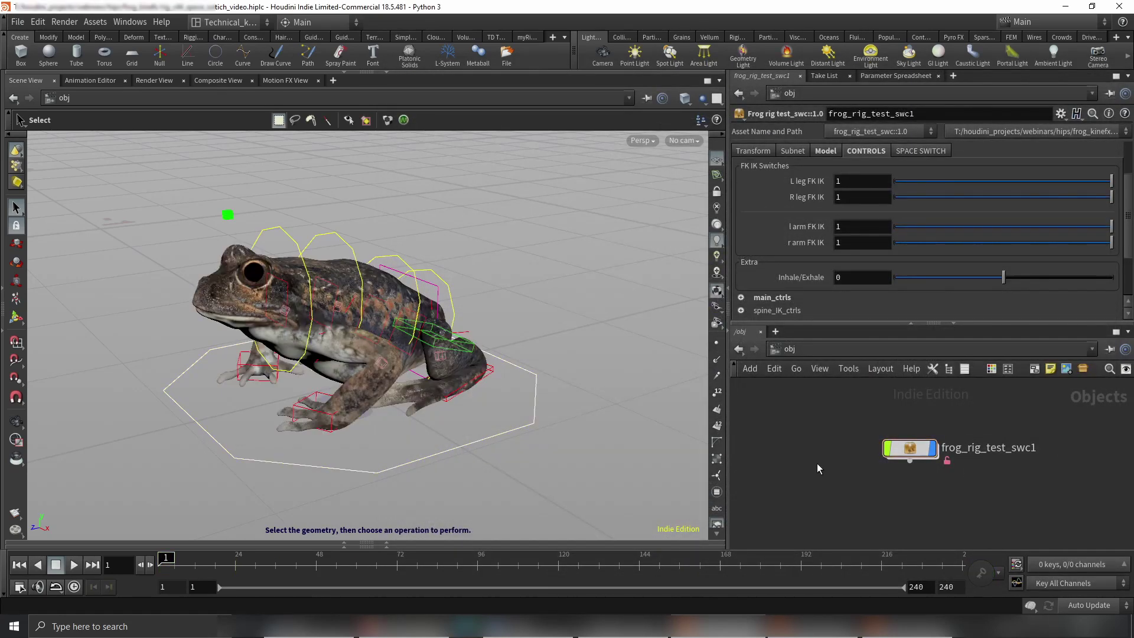
# Reopen frog_rig_test_swc1's Type Properties and move the window aside
pyautogui.click(930, 150)
pyautogui.click(909, 448)
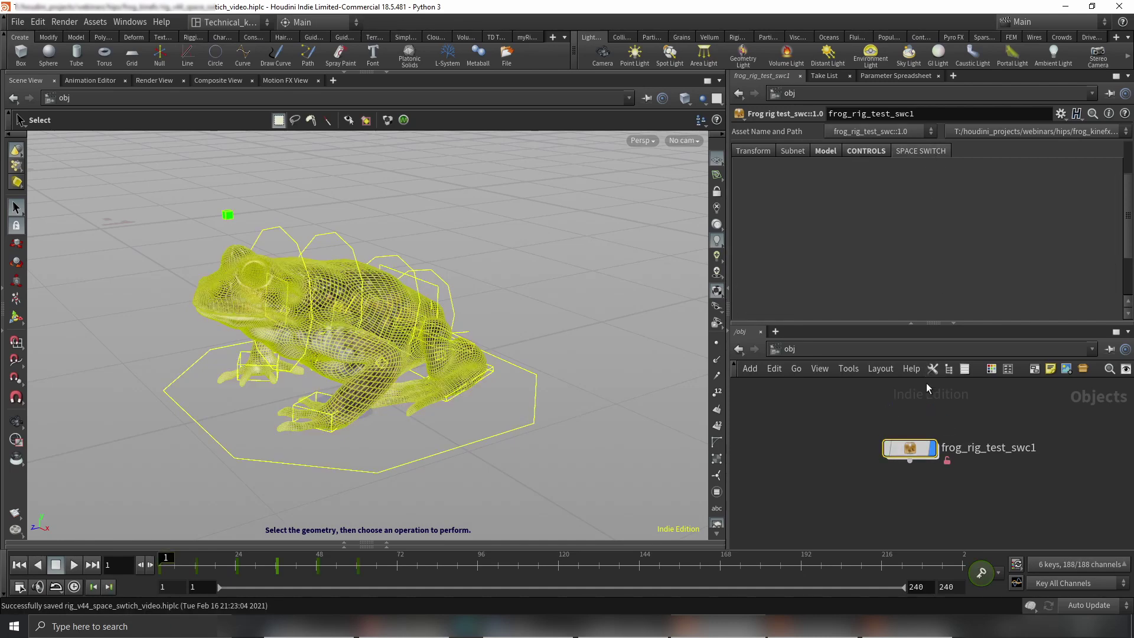
pyautogui.rightClick(899, 446)
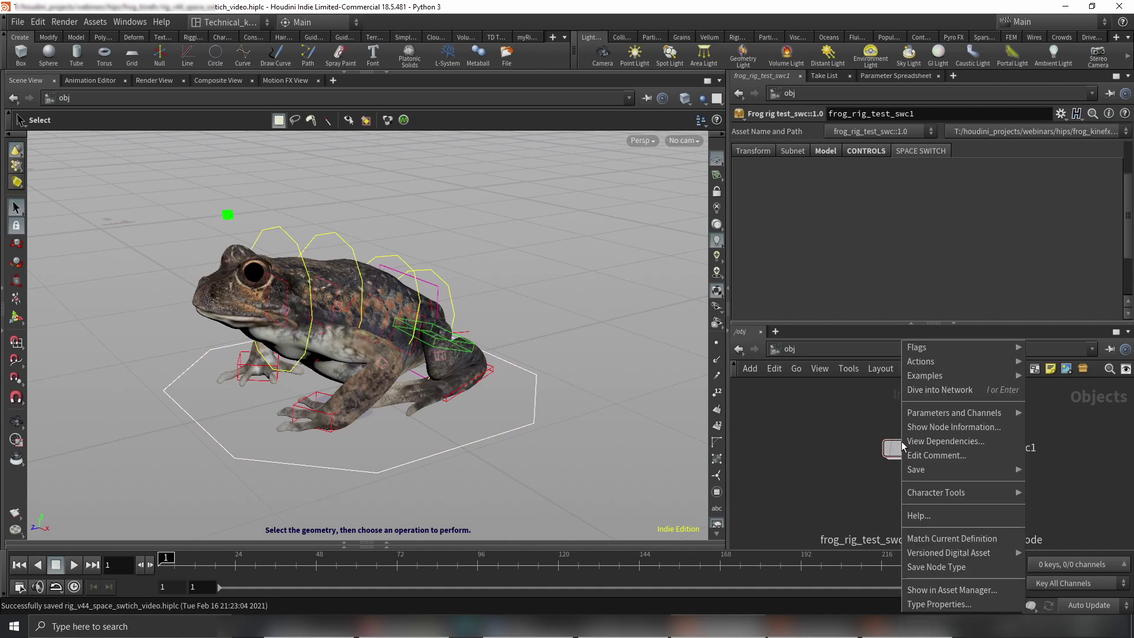
pyautogui.click(958, 607)
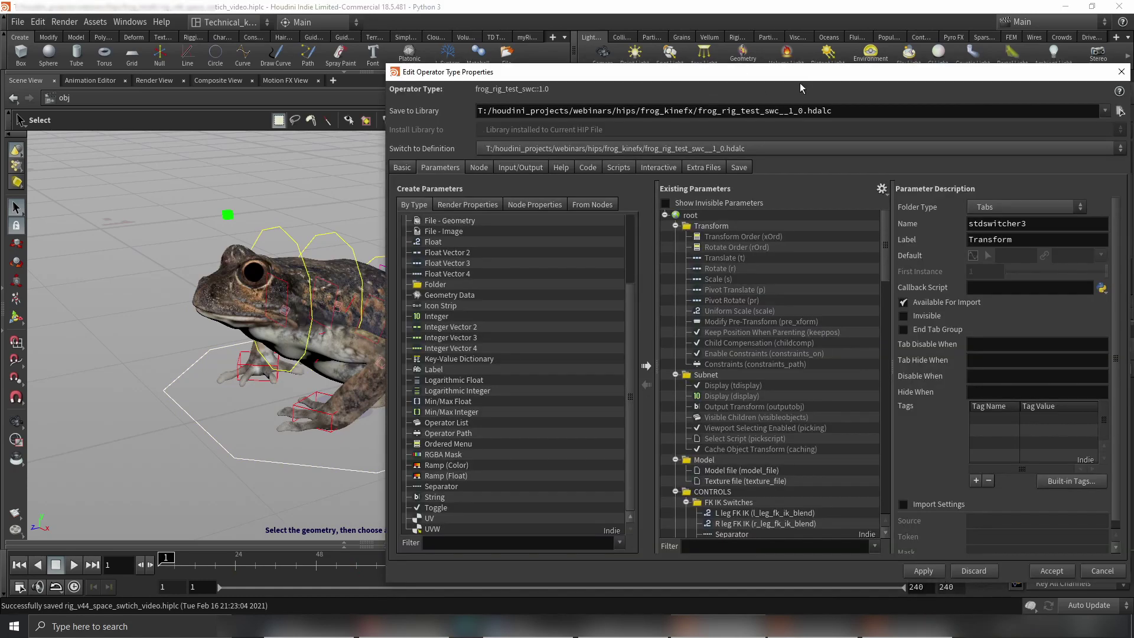
pyautogui.moveTo(649, 72); pyautogui.dragTo(191, 58)
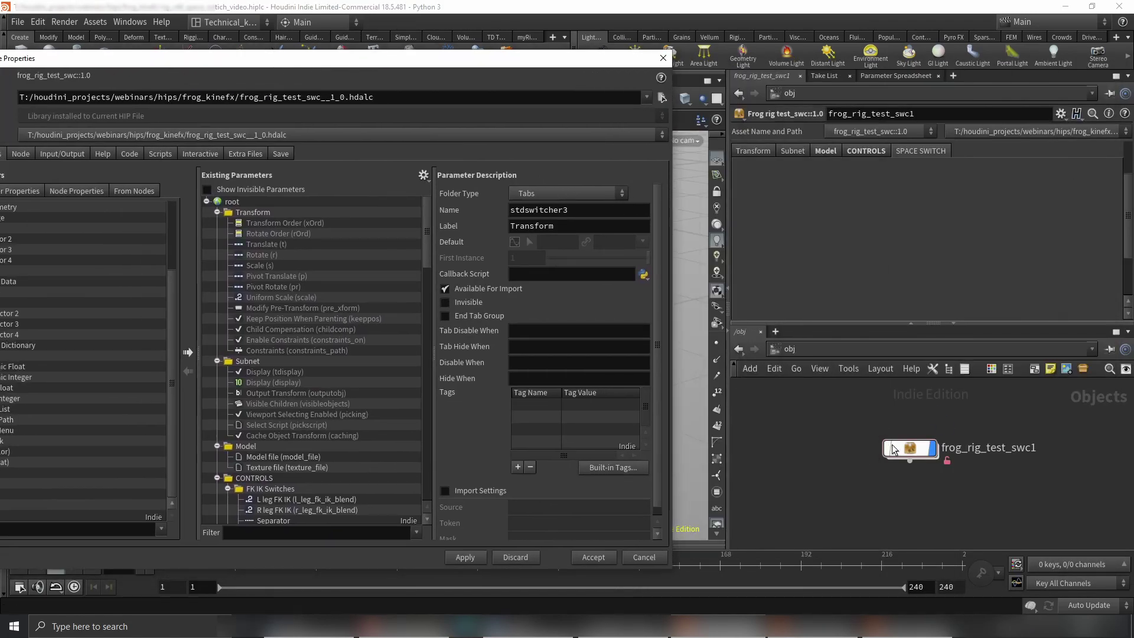
# Dive into frog_rig and drag space_switch1's Space parameter into the SPACE SWITCH folder
pyautogui.doubleClick(900, 449)
pyautogui.doubleClick(896, 459)
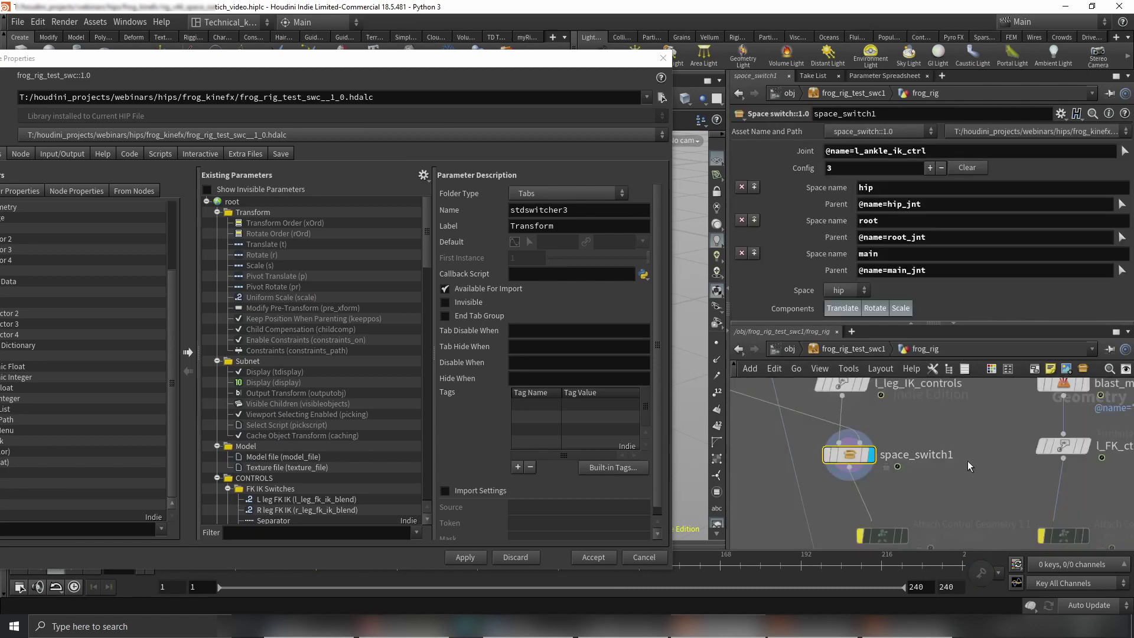
pyautogui.moveTo(860, 405); pyautogui.dragTo(952, 444, button='middle')
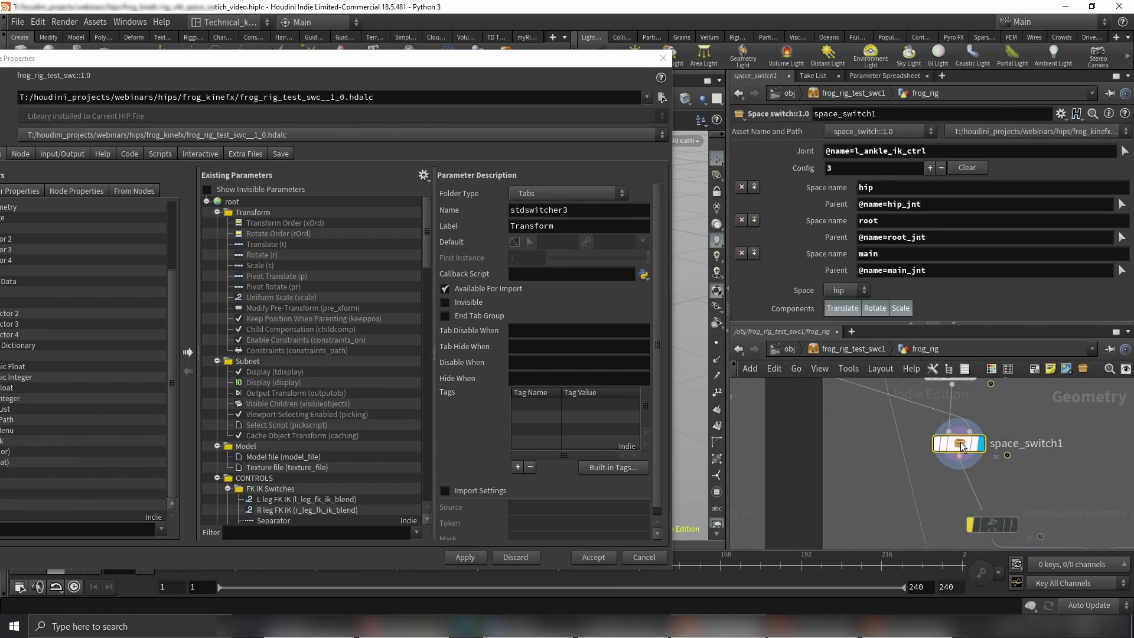
pyautogui.scroll(-12, 327, 417)
pyautogui.scroll(12, 327, 417)
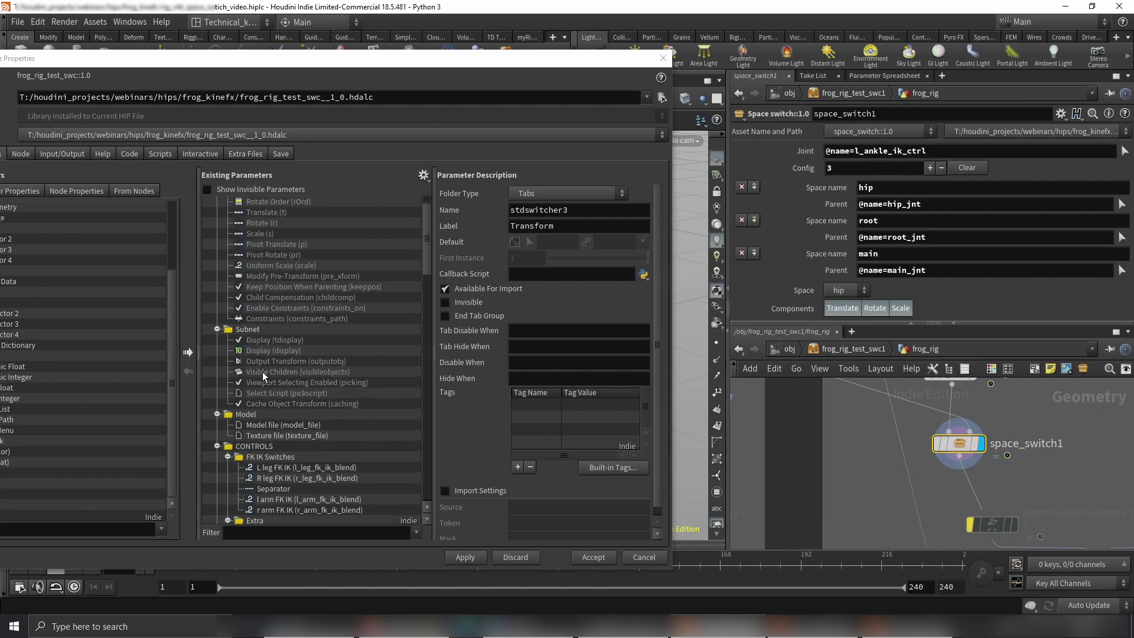
pyautogui.click(217, 212)
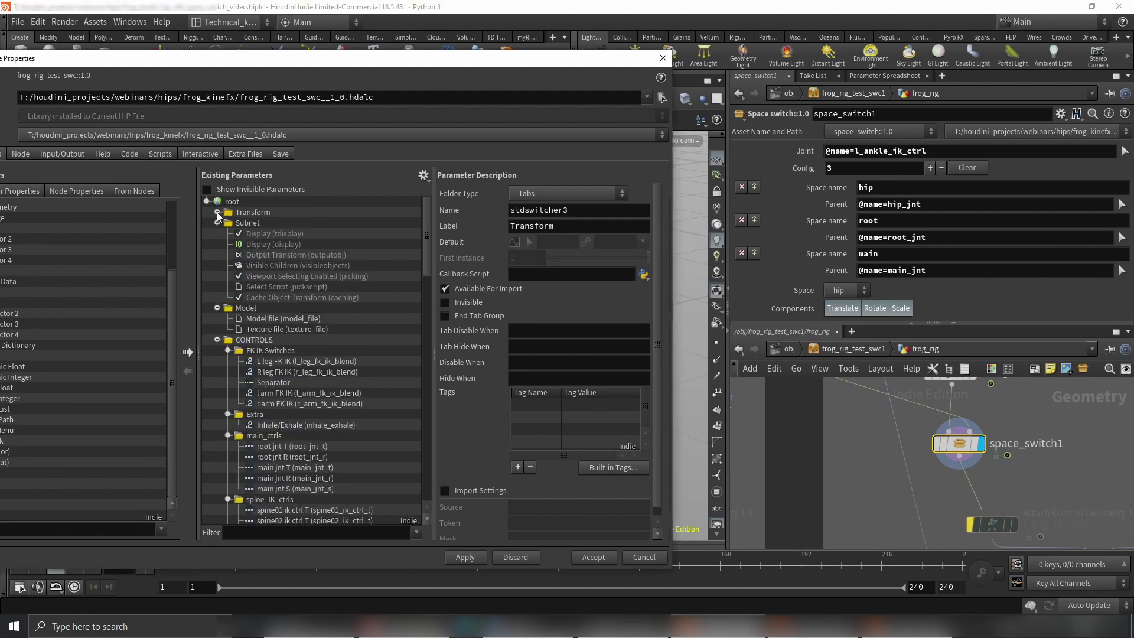
pyautogui.click(217, 340)
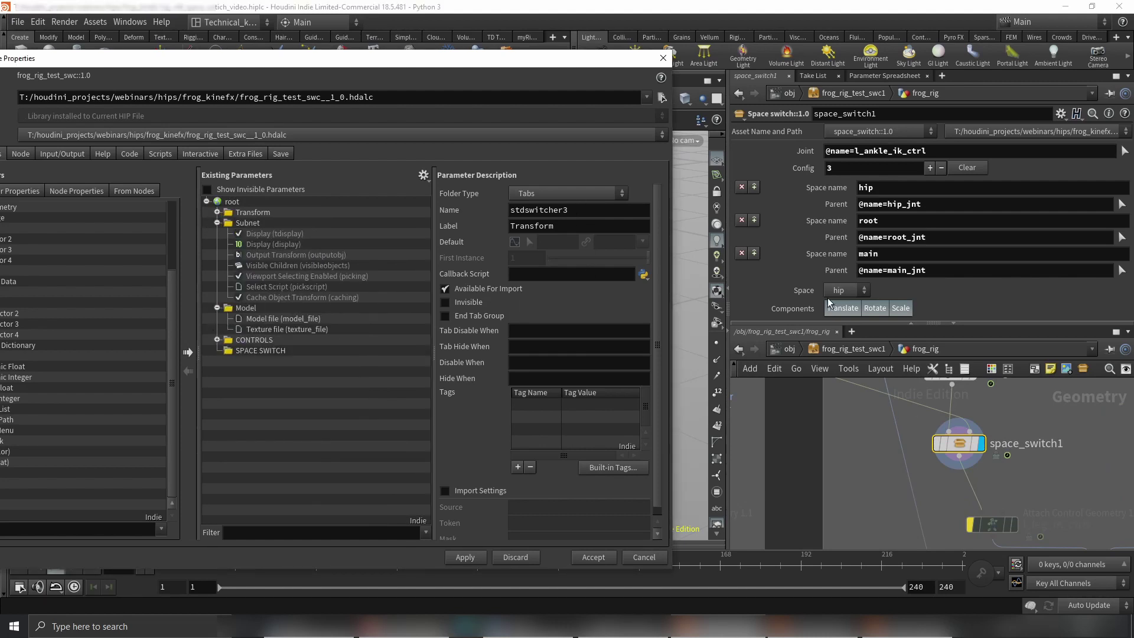
pyautogui.moveTo(481, 405); pyautogui.dragTo(254, 352)
# Name the parameter l_leg_ik_swc with label 'L leg IK switch', then apply and accept
pyautogui.doubleClick(521, 209)
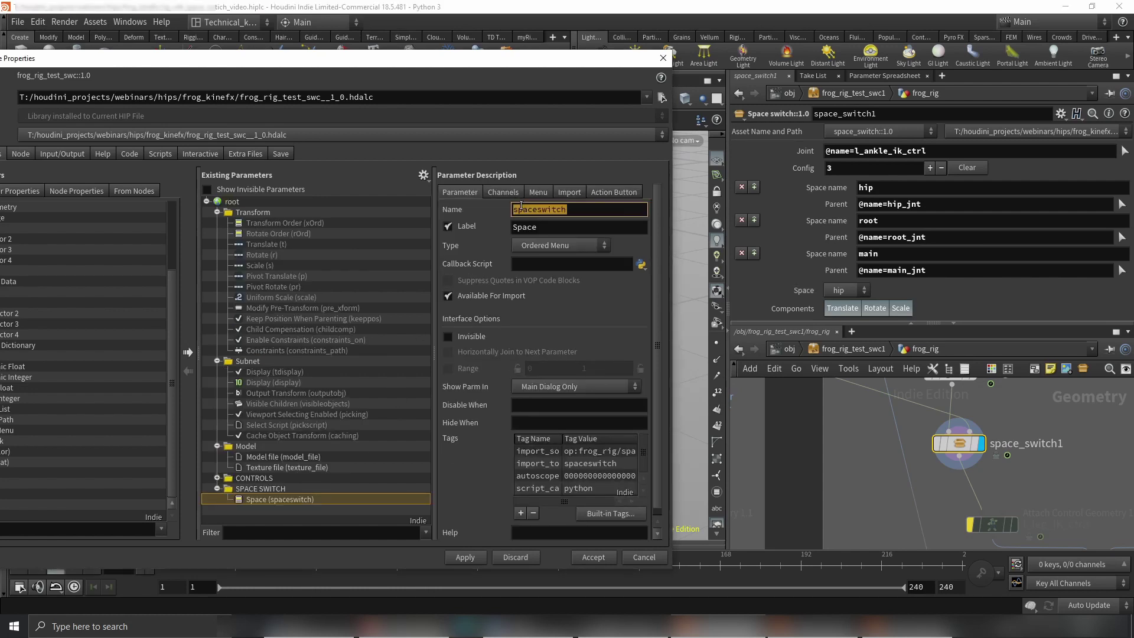
pyautogui.write('l_leg_ik_swc')
pyautogui.press('Tab')
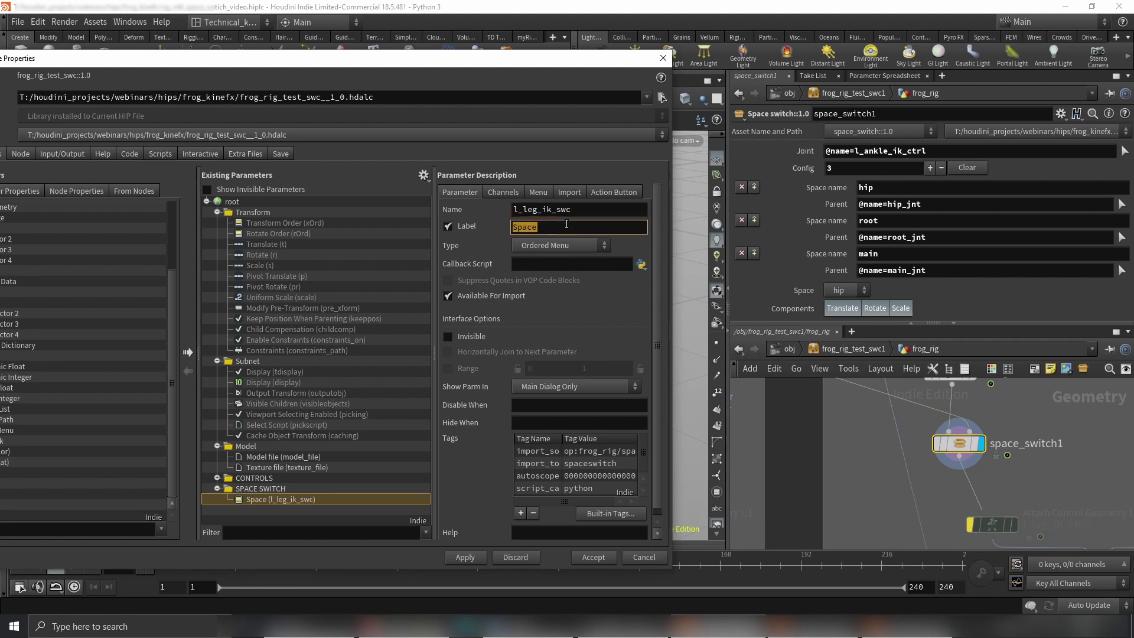
pyautogui.write('L leg IK switch')
pyautogui.click(463, 557)
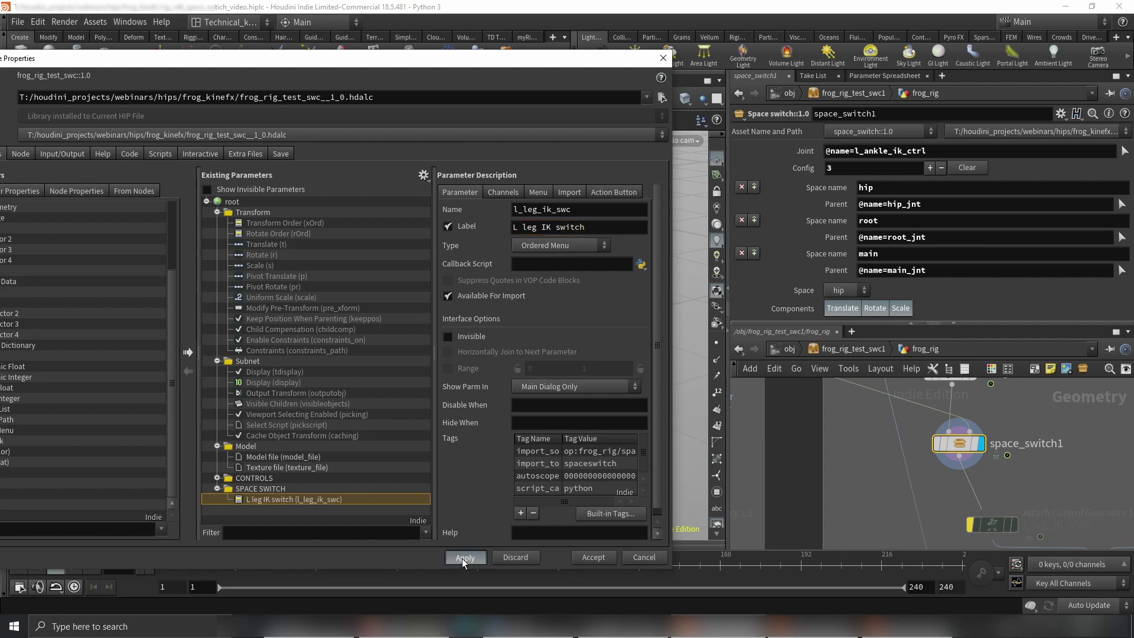
pyautogui.click(591, 557)
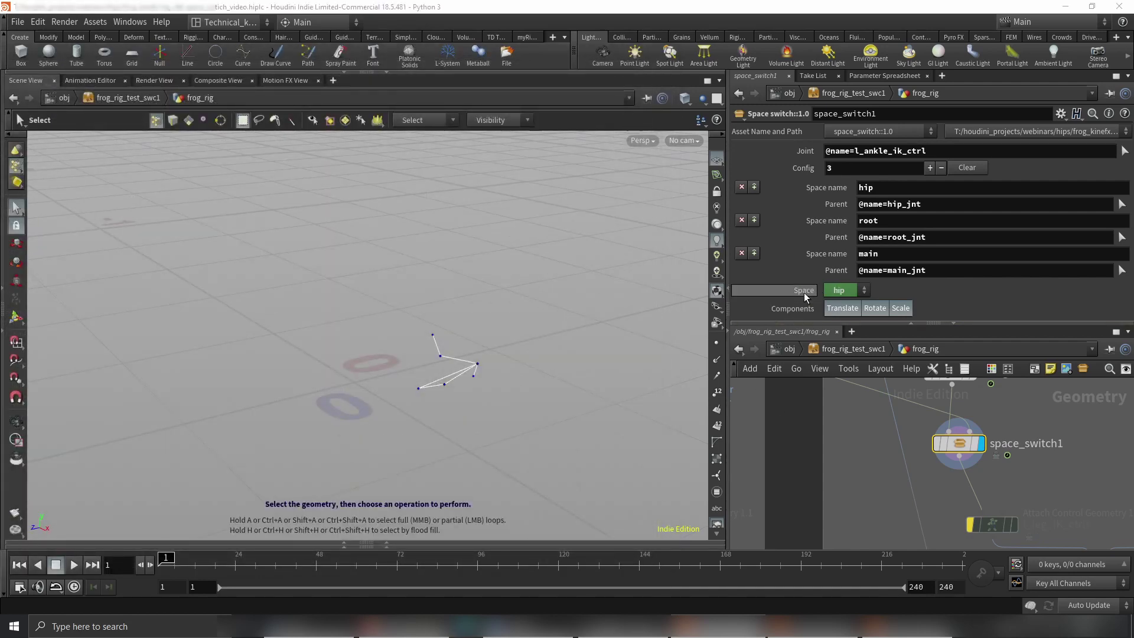
# Scroll the parameter pane and dismiss the component selection menu
pyautogui.scroll(-5, 937, 489)
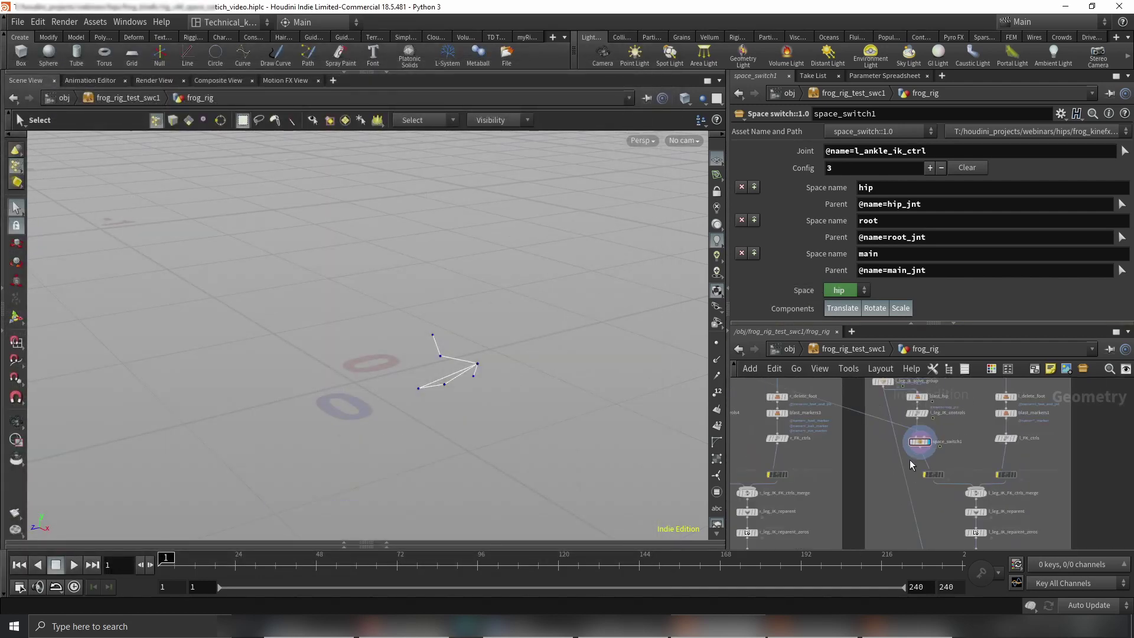
pyautogui.scroll(2, 909, 460)
pyautogui.scroll(6, 925, 458)
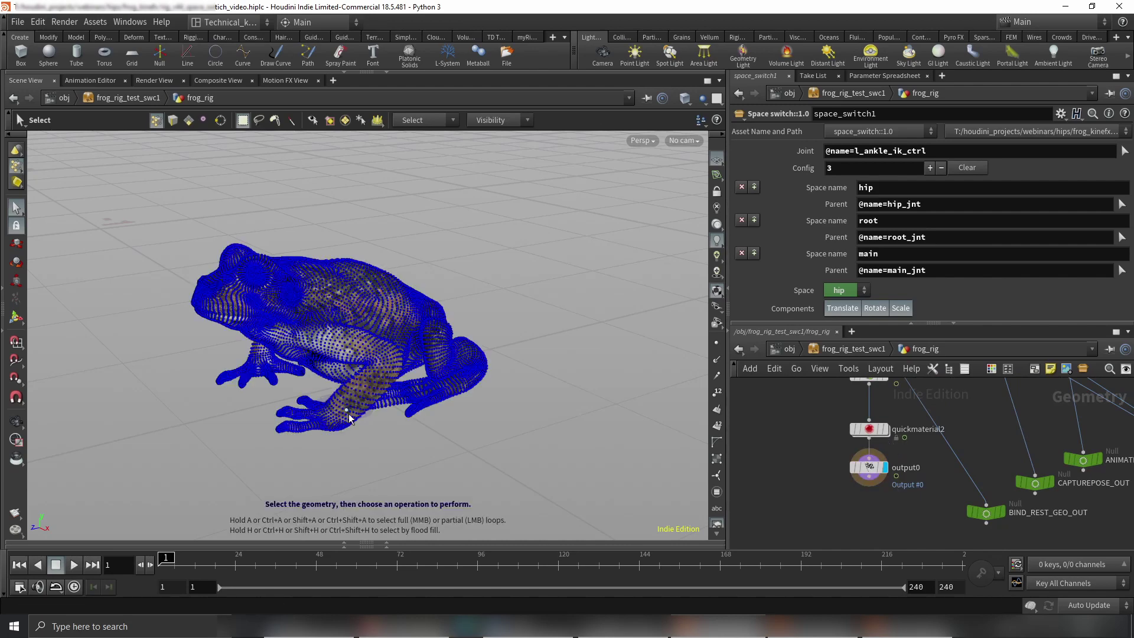
pyautogui.rightClick(16, 166)
pyautogui.click(53, 198)
# At object level, set the L leg IK switch to root and scrub frames
pyautogui.press('u')
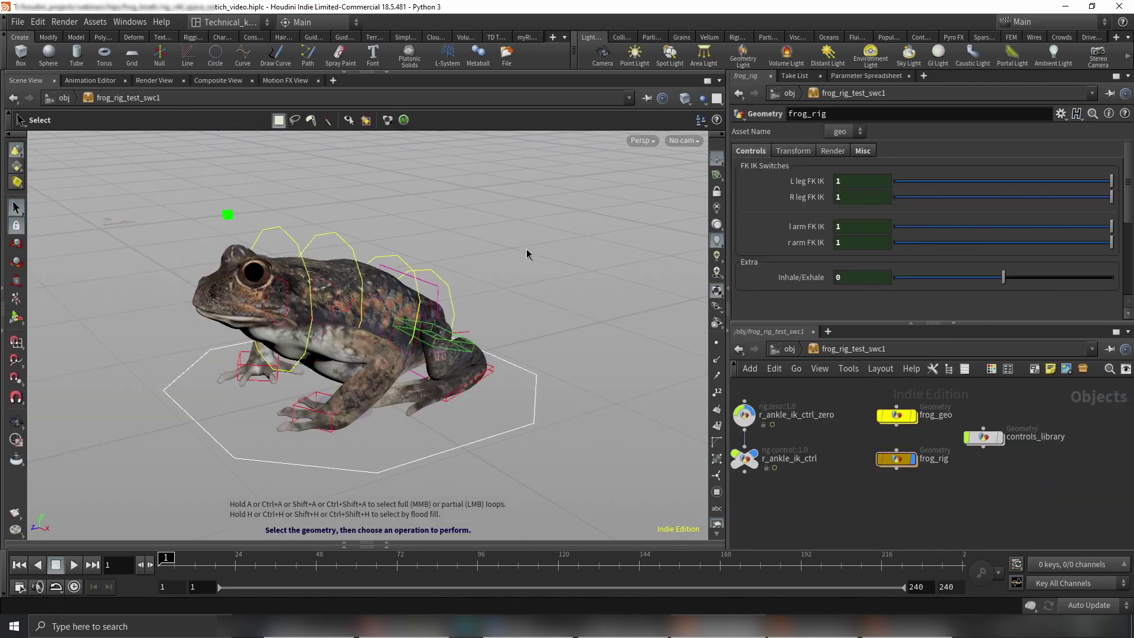
pyautogui.press('u')
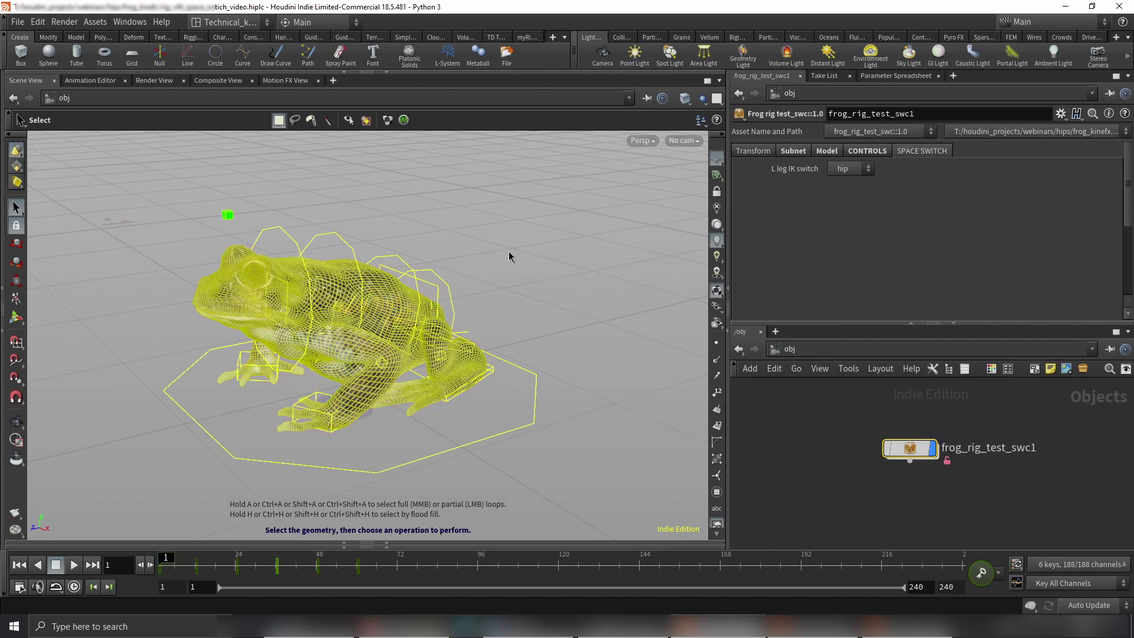
pyautogui.click(509, 256)
pyautogui.moveTo(195, 562); pyautogui.dragTo(248, 562)
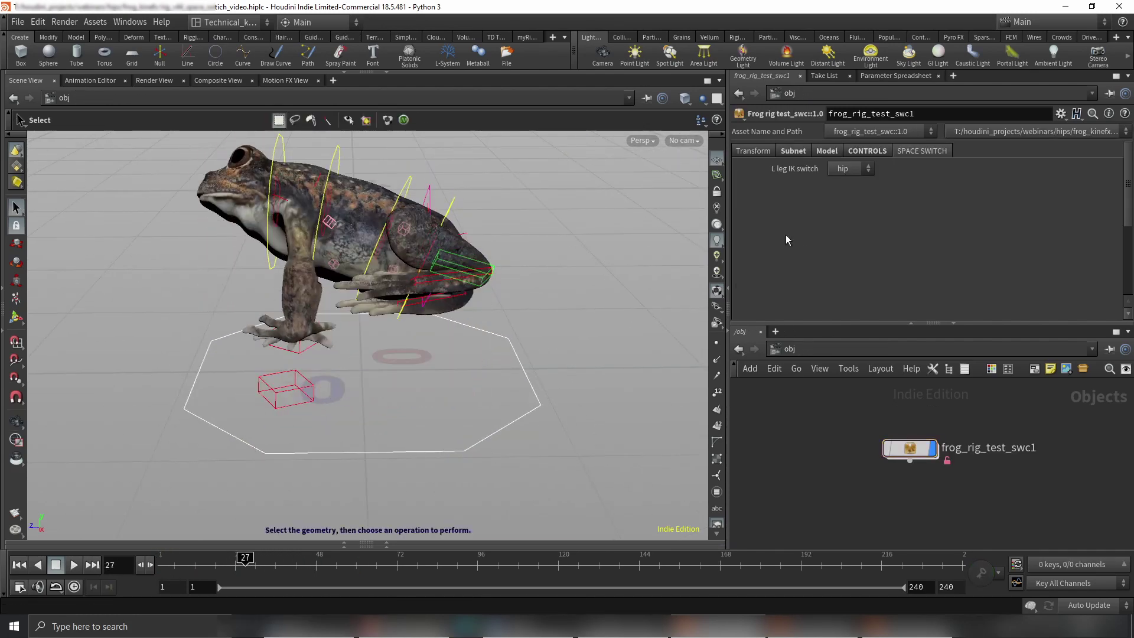
pyautogui.click(845, 169)
pyautogui.click(843, 204)
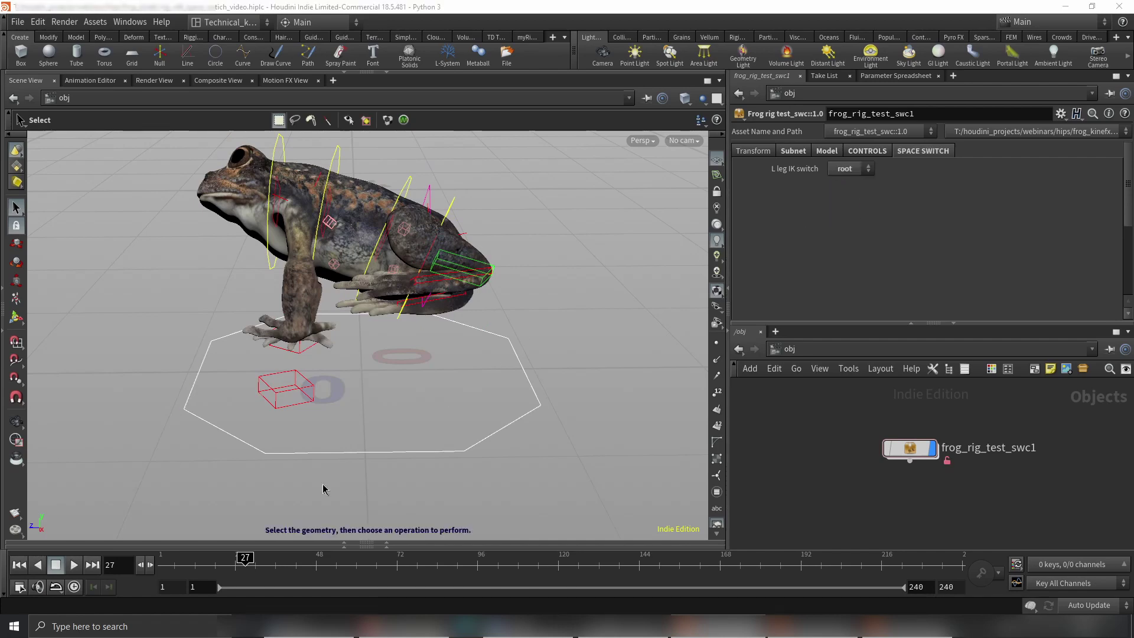
pyautogui.moveTo(245, 560); pyautogui.dragTo(289, 571)
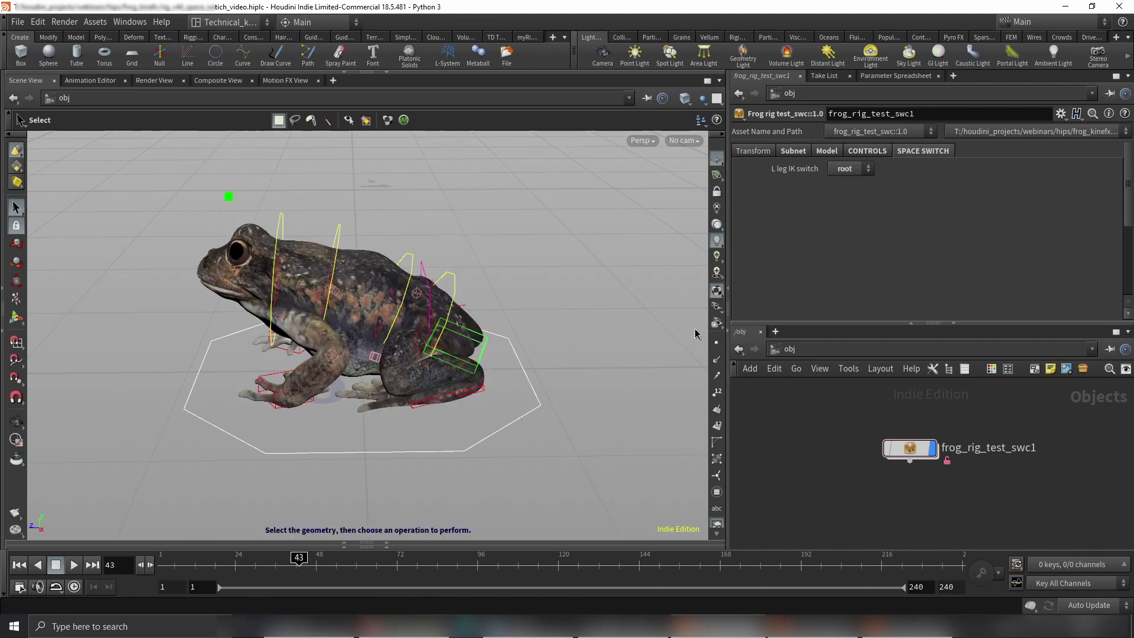
# Try main space at frame 25, then set the L leg IK switch back to root
pyautogui.click(829, 169)
pyautogui.click(840, 208)
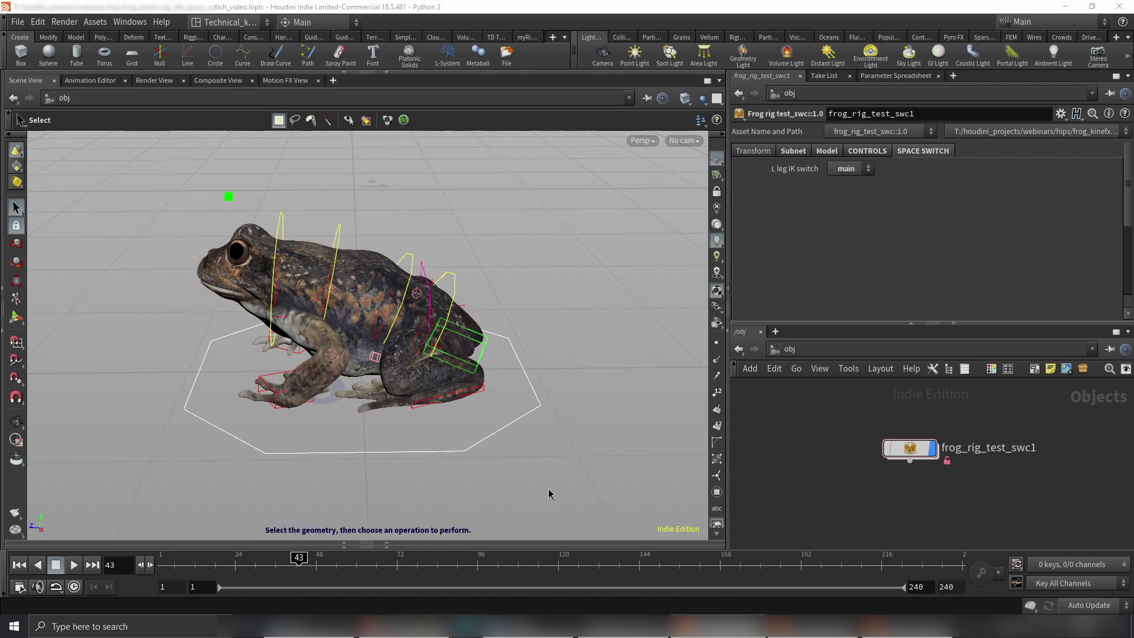
pyautogui.moveTo(288, 559); pyautogui.dragTo(159, 559)
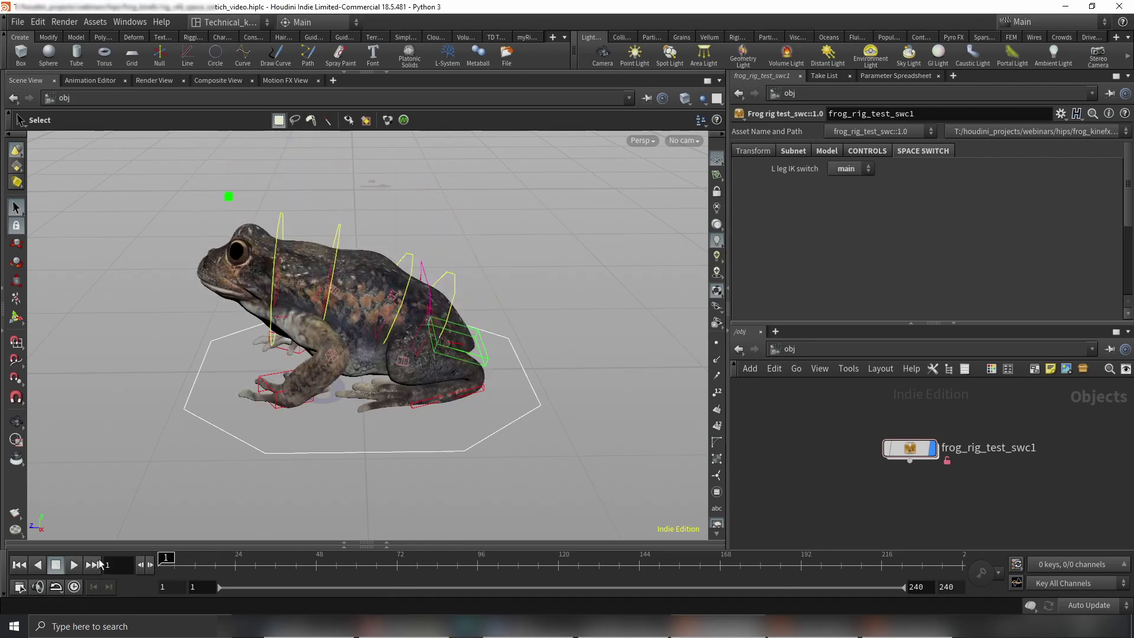
pyautogui.press('Escape')
pyautogui.moveTo(431, 408); pyautogui.dragTo(481, 341)
pyautogui.press('s')
pyautogui.press('Up')
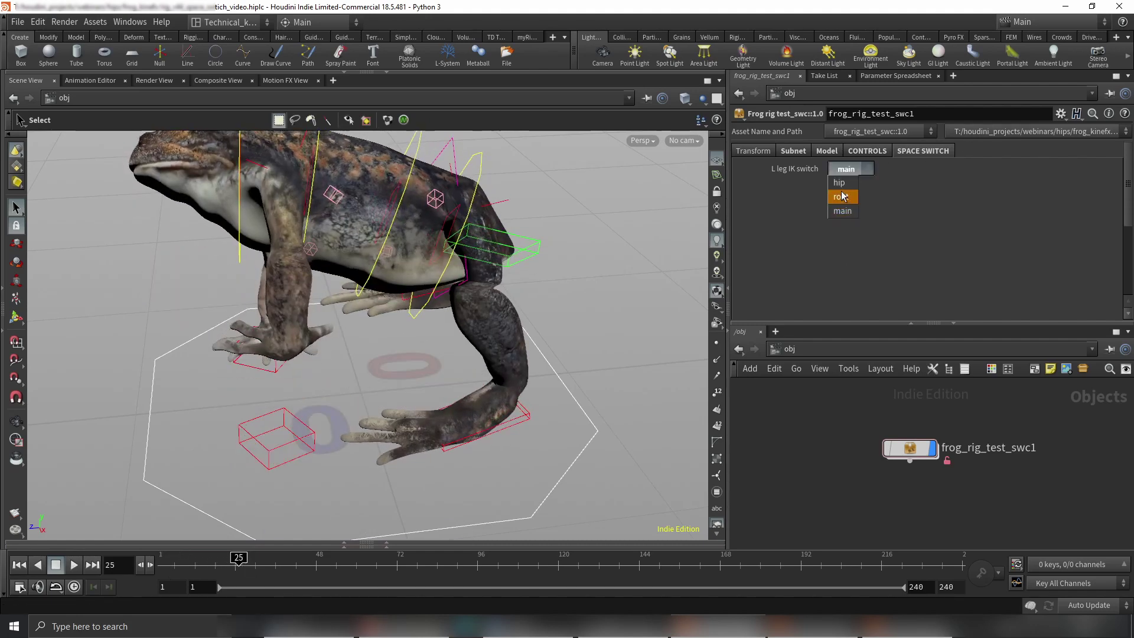
pyautogui.click(841, 196)
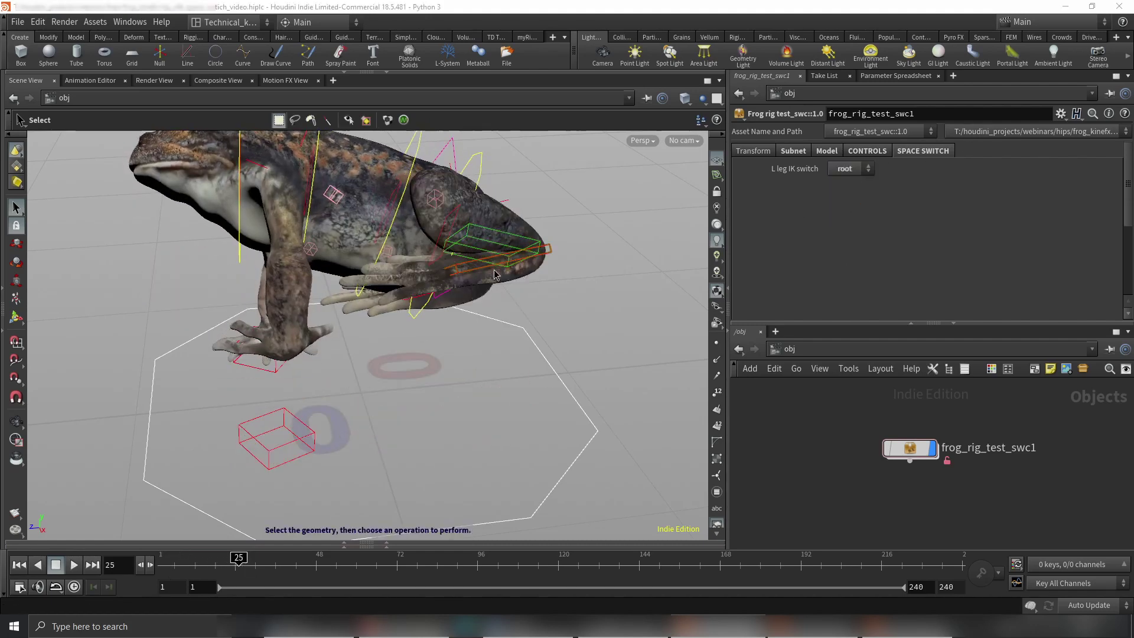
pyautogui.keyDown('alt'); pyautogui.moveTo(502, 277); pyautogui.dragTo(455, 318); pyautogui.keyUp('alt')
# Rewind to frame 1 and orbit to inspect the frog's rest pose from several angles
pyautogui.keyDown('alt'); pyautogui.moveTo(567, 355); pyautogui.dragTo(434, 288); pyautogui.keyUp('alt')
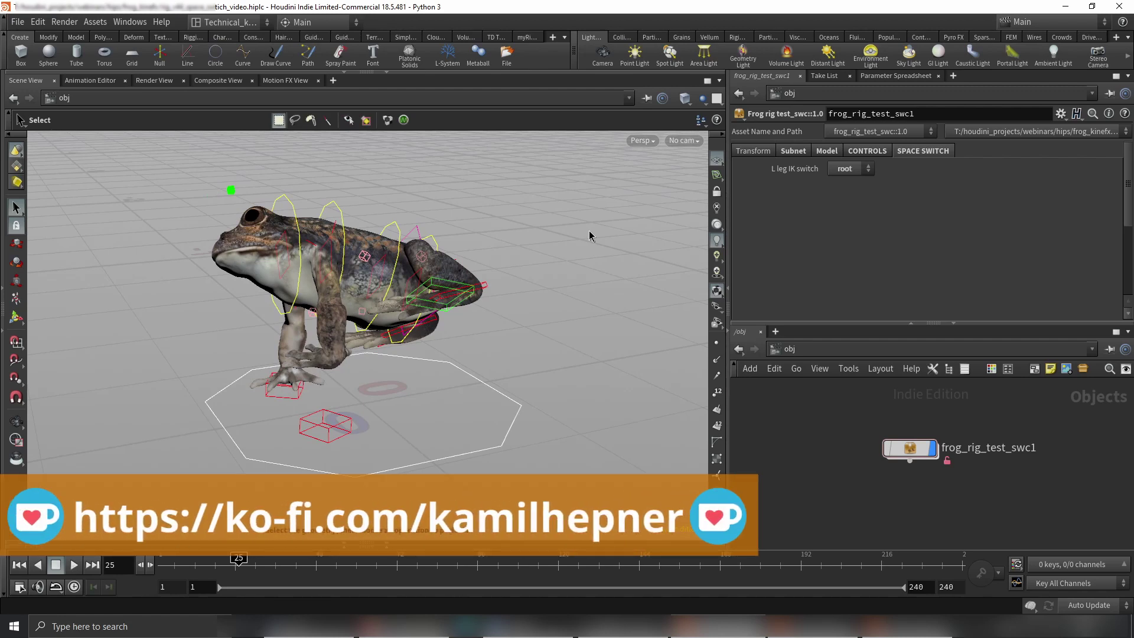
pyautogui.moveTo(239, 557); pyautogui.dragTo(166, 558)
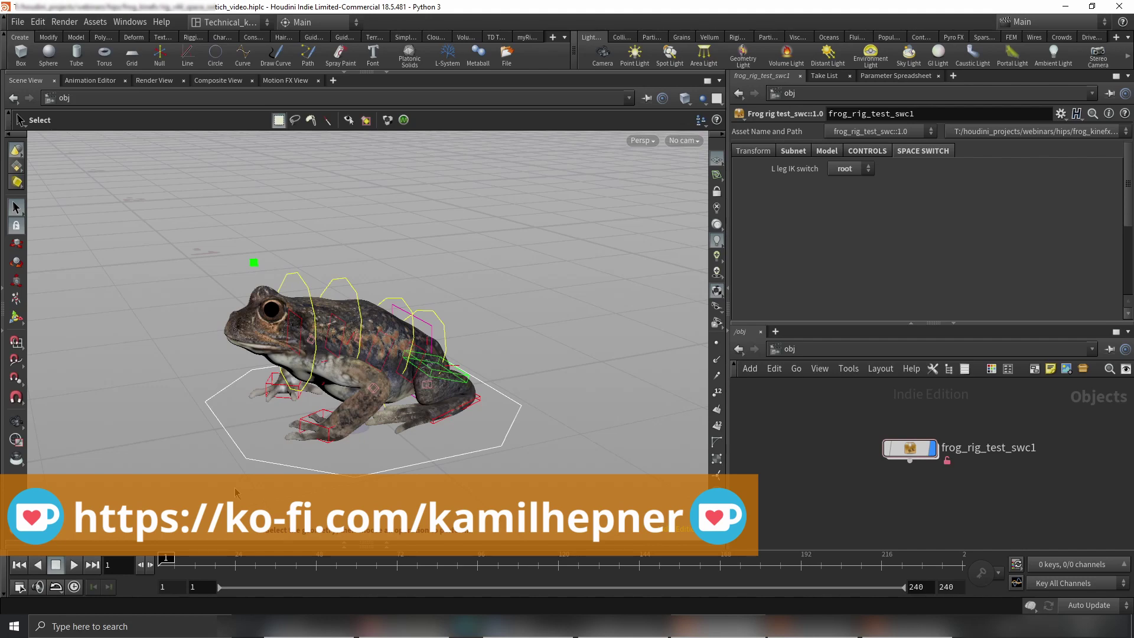
pyautogui.keyDown('alt'); pyautogui.moveTo(235, 491); pyautogui.dragTo(292, 470); pyautogui.keyUp('alt')
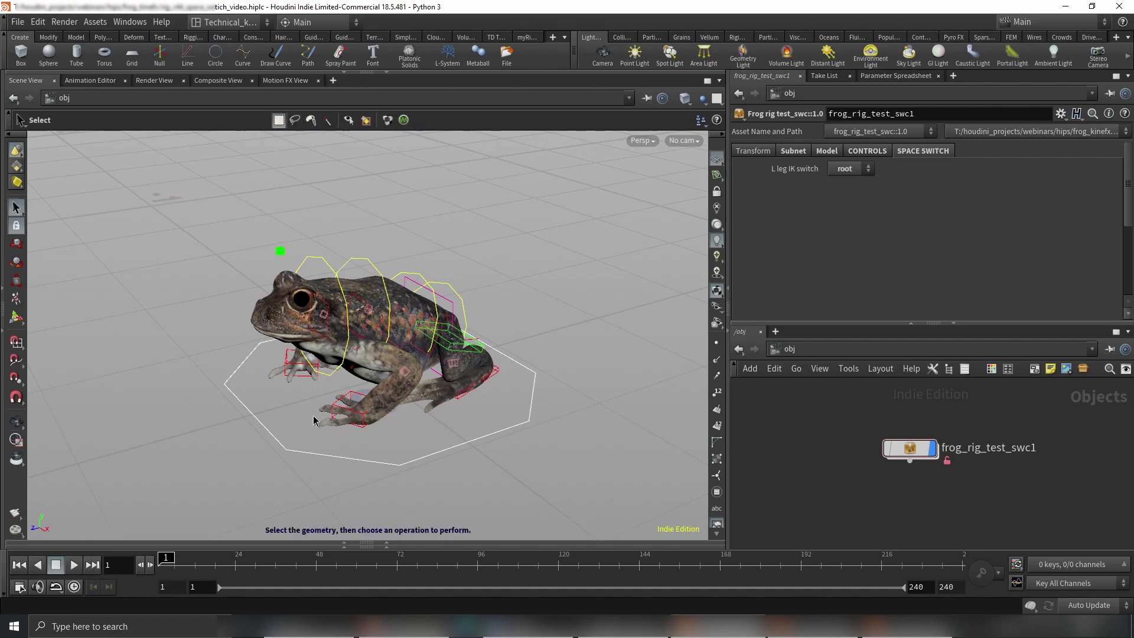
pyautogui.keyDown('alt'); pyautogui.moveTo(316, 413); pyautogui.dragTo(490, 437); pyautogui.keyUp('alt')
pyautogui.moveTo(904, 453)
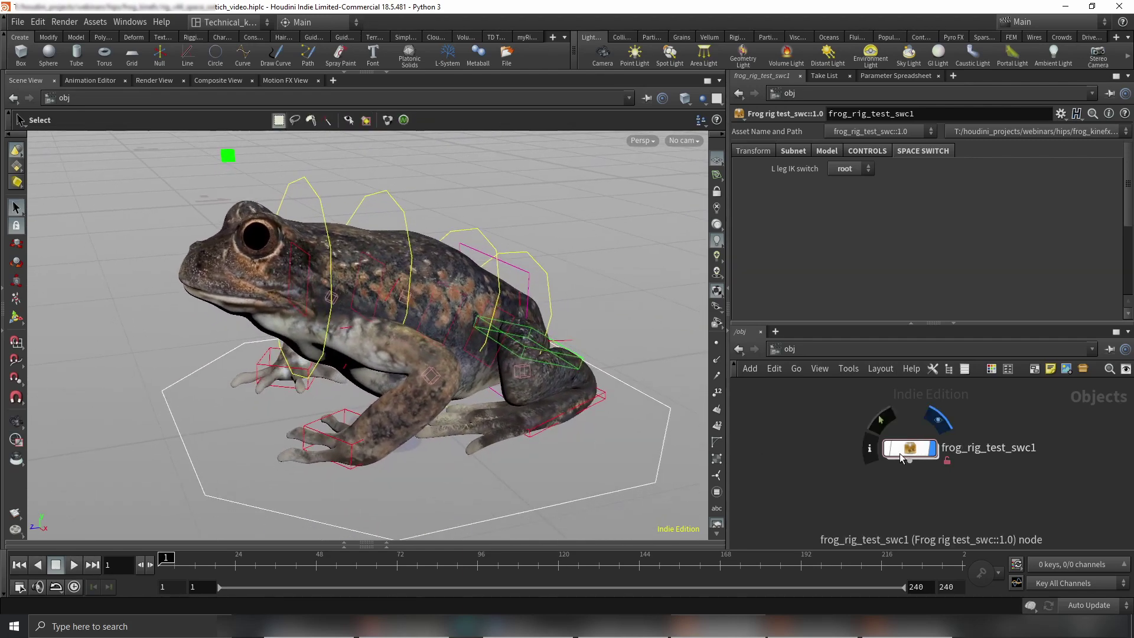
pyautogui.moveTo(466, 367)
pyautogui.keyDown('alt'); pyautogui.mouseDown()
pyautogui.moveTo(486, 378)
pyautogui.moveTo(466, 384)
pyautogui.mouseUp(); pyautogui.keyUp('alt')
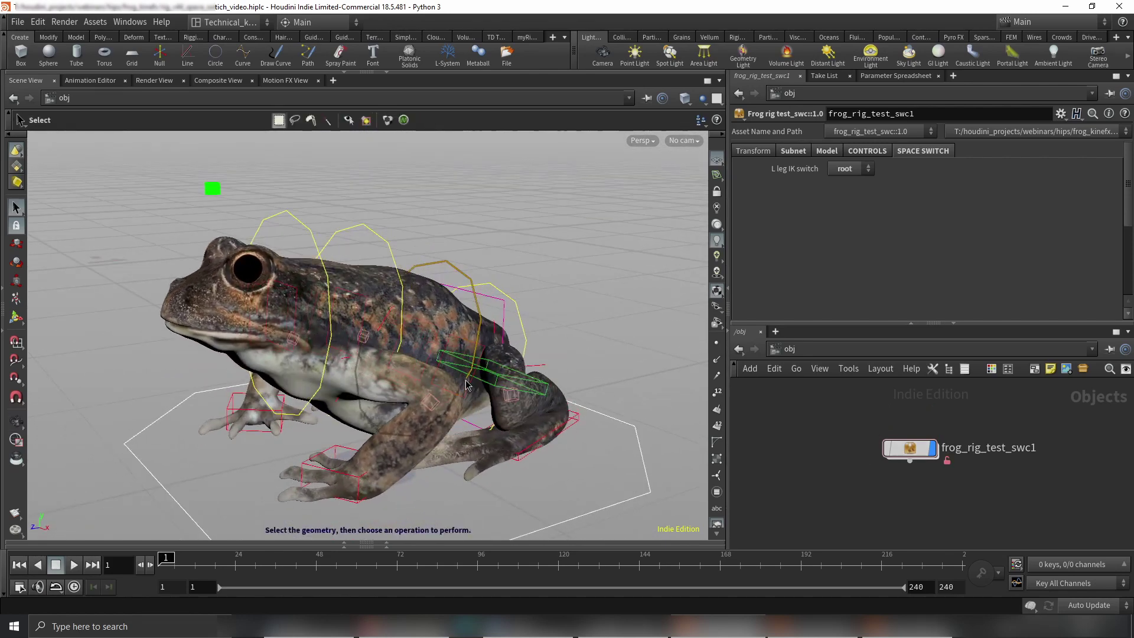
pyautogui.keyDown('alt'); pyautogui.moveTo(329, 334); pyautogui.dragTo(407, 371); pyautogui.keyUp('alt')
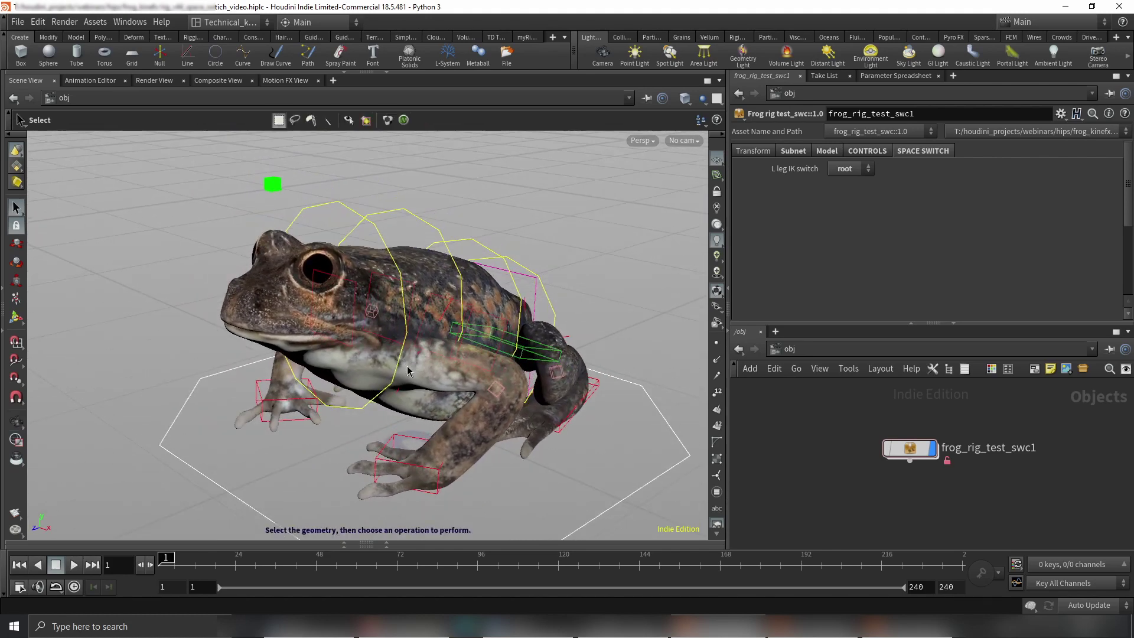